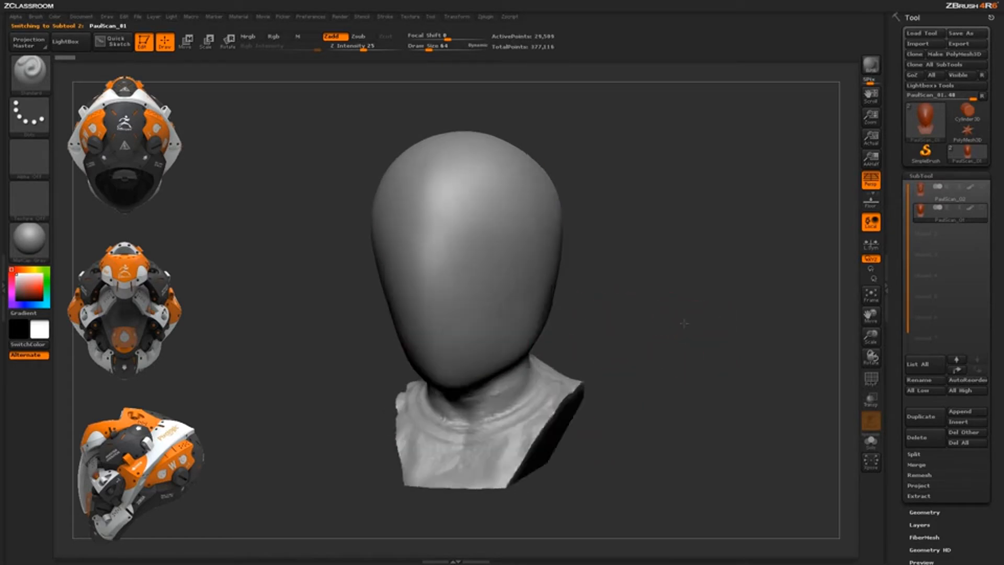
- Inspect the smooth helmet base mesh from several angles, briefly showing its polygon wireframe
{"action": "left_click_drag", "start_coordinate": [682, 317], "coordinate": [643, 366]}
{"action": "left_click", "coordinate": [870, 378]}
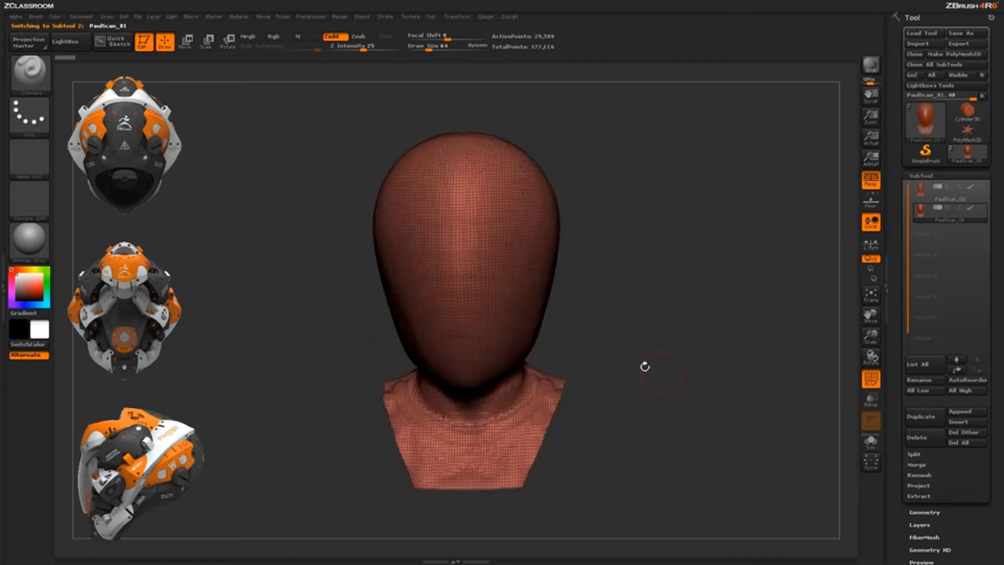
{"action": "left_click", "coordinate": [870, 378]}
{"action": "left_click_drag", "start_coordinate": [712, 387], "coordinate": [677, 382]}
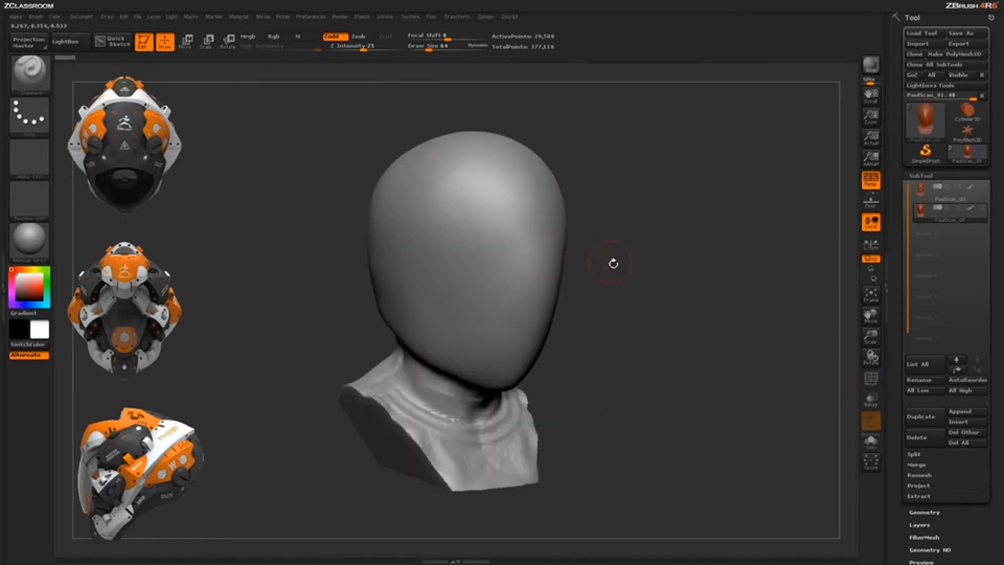
{"action": "left_click_drag", "start_coordinate": [610, 262], "coordinate": [503, 261]}
{"action": "mouse_move", "coordinate": [638, 291]}
{"action": "left_mouse_down"}
{"action": "mouse_move", "coordinate": [675, 249]}
{"action": "mouse_move", "coordinate": [672, 277]}
{"action": "mouse_move", "coordinate": [583, 279]}
{"action": "left_mouse_up"}
- Compare the detailed head scan subtool with the smooth helmet base by activating each one and viewing it from several angles
{"action": "left_click", "coordinate": [949, 199]}
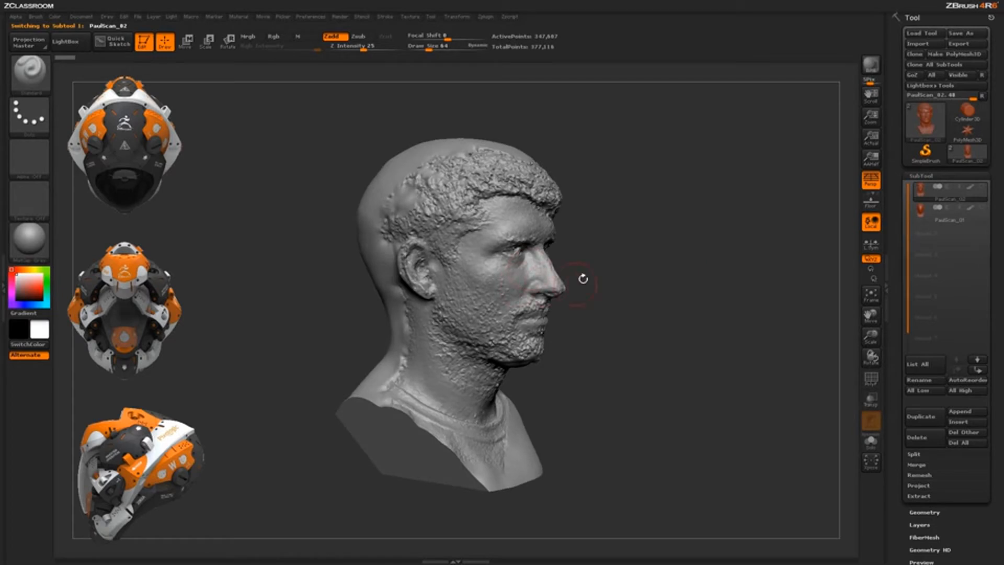
{"action": "left_click_drag", "start_coordinate": [658, 280], "coordinate": [499, 248]}
{"action": "left_click_drag", "start_coordinate": [653, 263], "coordinate": [573, 276]}
{"action": "left_click", "coordinate": [947, 222]}
{"action": "left_click_drag", "start_coordinate": [693, 292], "coordinate": [585, 314]}
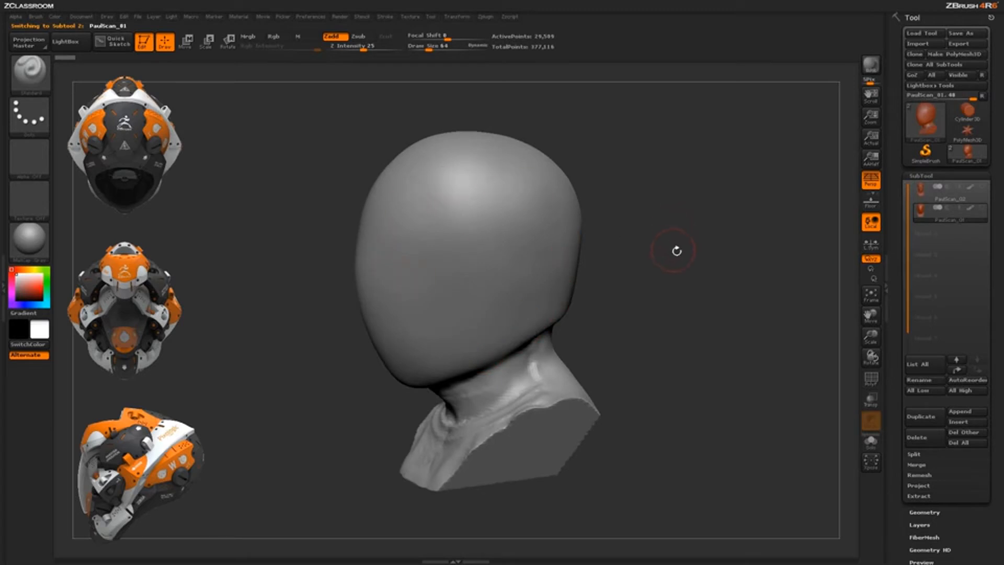
{"action": "mouse_move", "coordinate": [676, 251]}
{"action": "left_mouse_down"}
{"action": "mouse_move", "coordinate": [696, 257]}
{"action": "mouse_move", "coordinate": [675, 265]}
{"action": "left_mouse_up"}
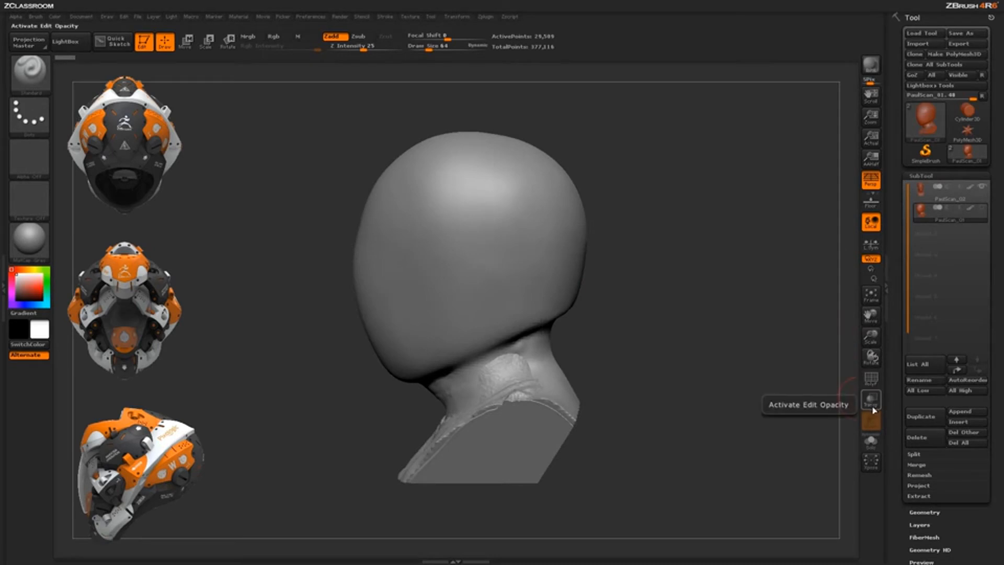
- Turn on transparency with Ghost off and examine how the scanned head fits inside the helmet base from front and side
{"action": "left_click", "coordinate": [872, 404]}
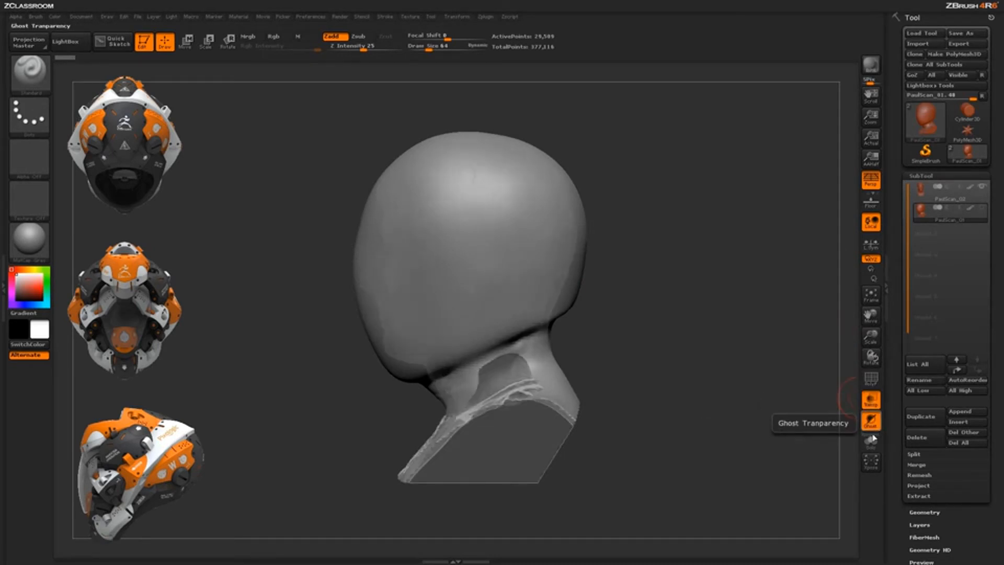
{"action": "left_click", "coordinate": [872, 427]}
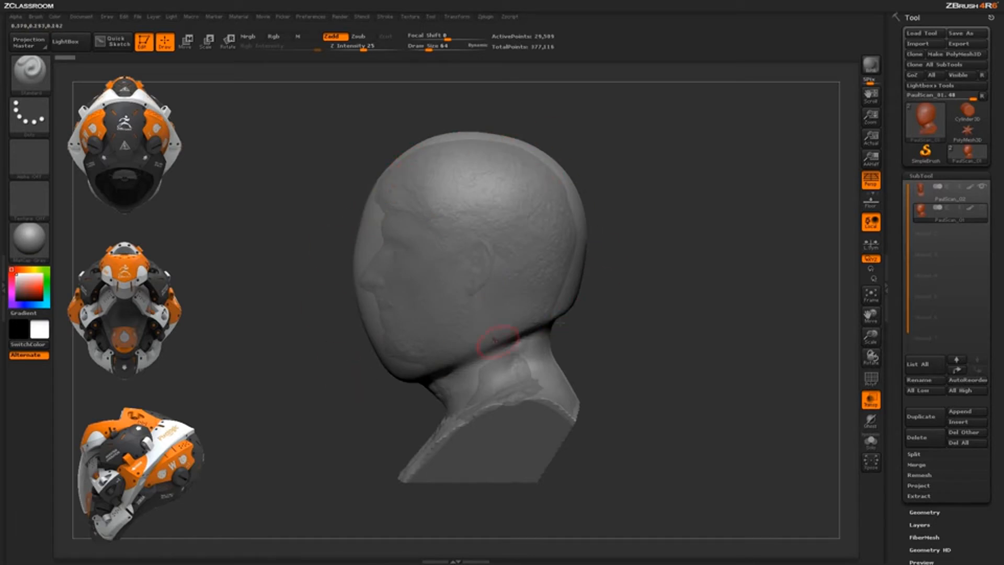
{"action": "left_click_drag", "start_coordinate": [675, 287], "coordinate": [390, 305]}
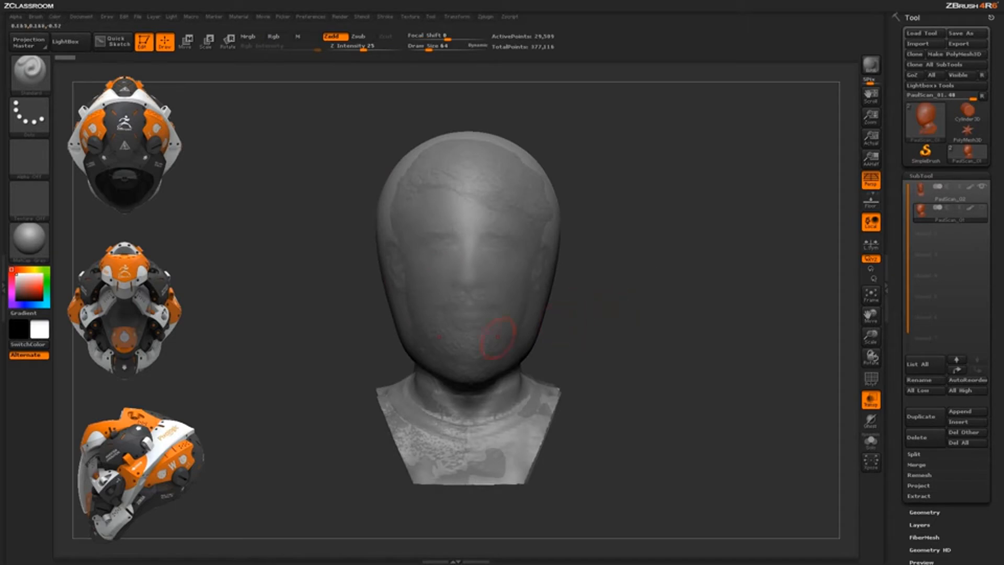
{"action": "left_click_drag", "start_coordinate": [649, 322], "coordinate": [618, 319]}
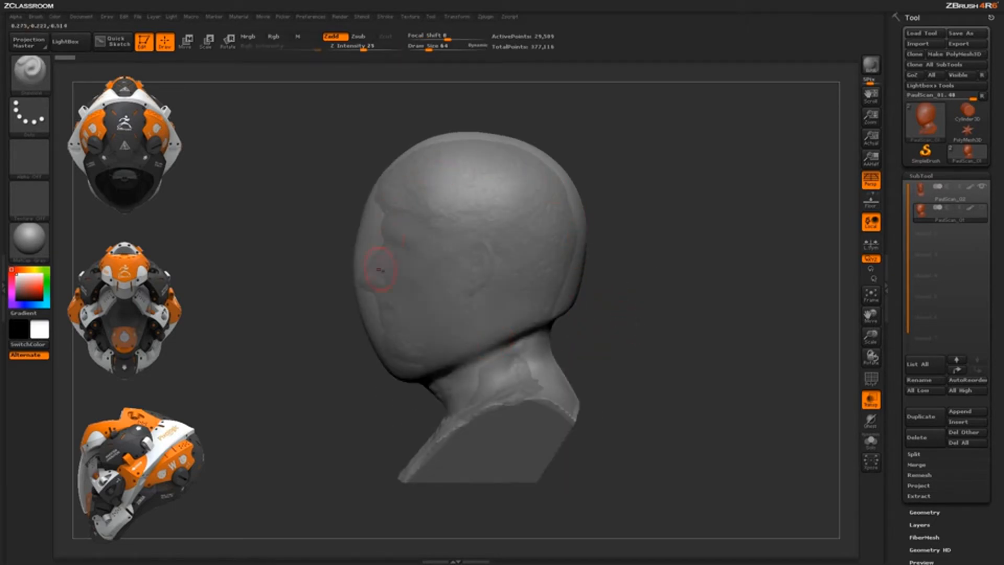
{"action": "mouse_move", "coordinate": [649, 179]}
{"action": "left_mouse_down"}
{"action": "mouse_move", "coordinate": [635, 220]}
{"action": "mouse_move", "coordinate": [645, 283]}
{"action": "mouse_move", "coordinate": [628, 261]}
{"action": "mouse_move", "coordinate": [575, 261]}
{"action": "left_mouse_up"}
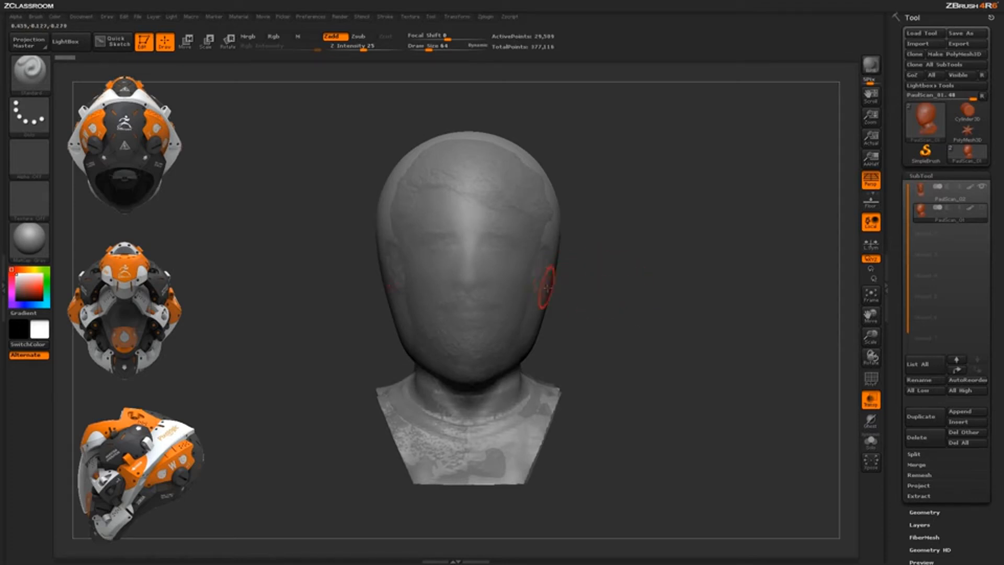
{"action": "left_click_drag", "start_coordinate": [657, 210], "coordinate": [398, 365]}
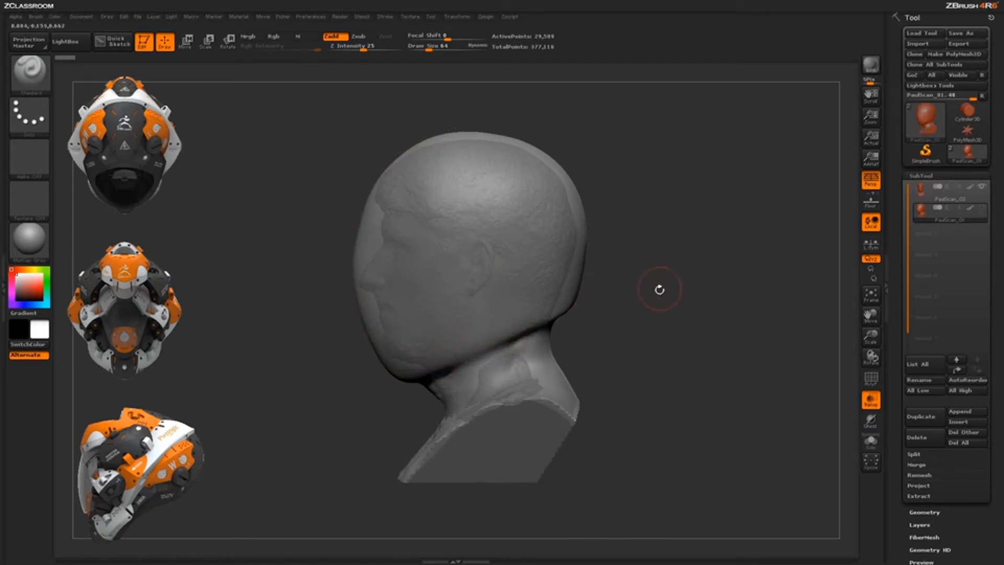
{"action": "left_click_drag", "start_coordinate": [658, 285], "coordinate": [709, 302]}
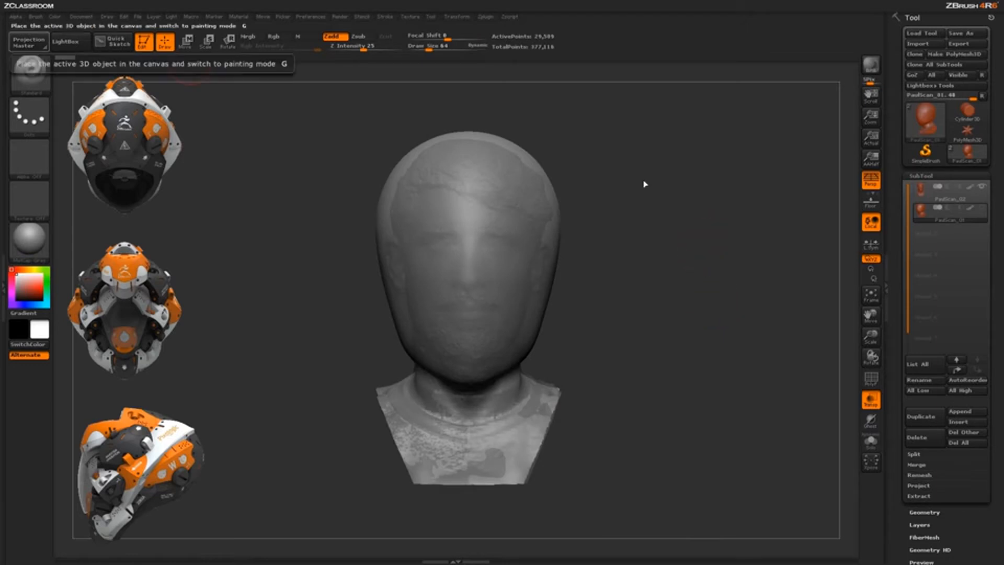
{"action": "left_click_drag", "start_coordinate": [645, 186], "coordinate": [349, 337]}
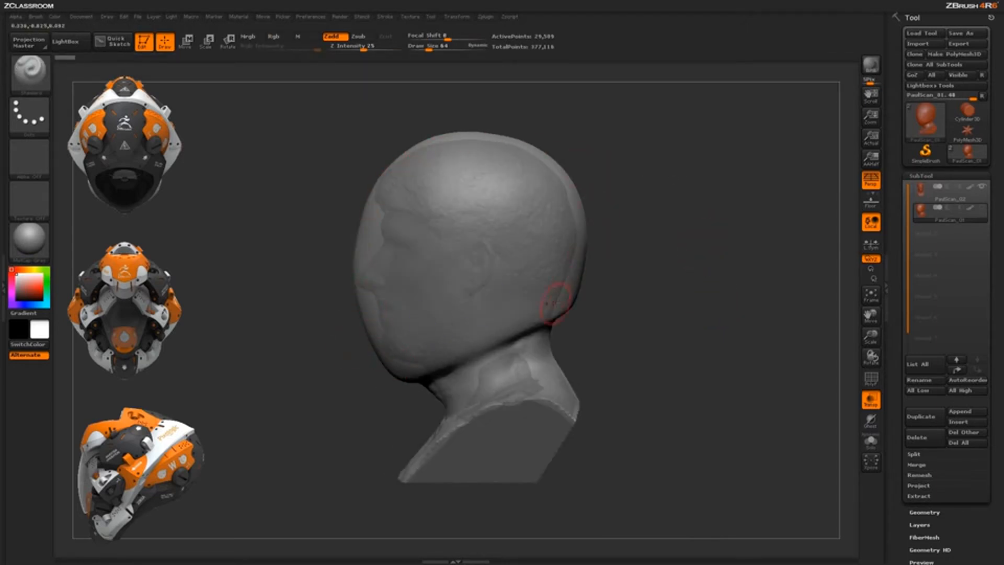
{"action": "left_click_drag", "start_coordinate": [633, 176], "coordinate": [693, 187]}
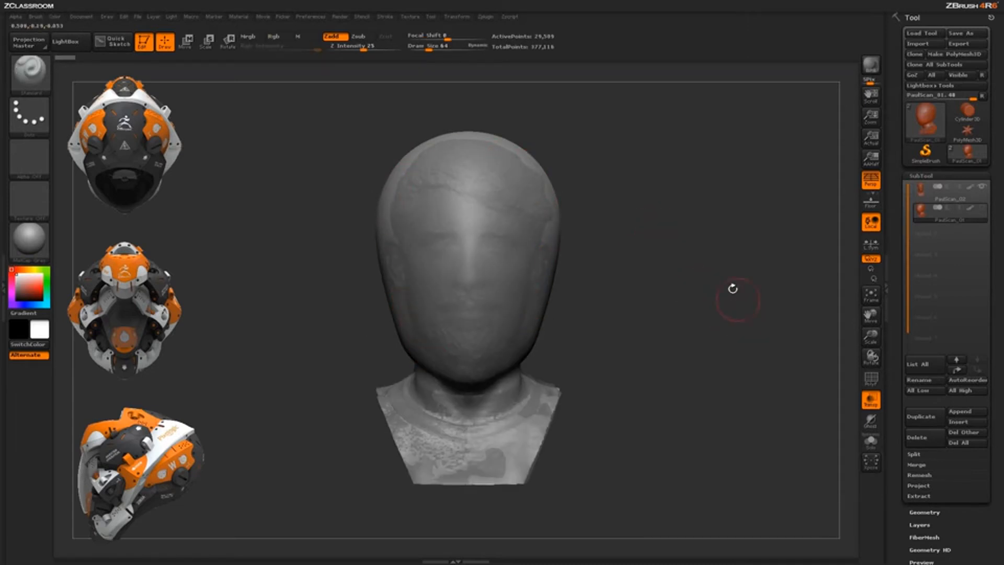
{"action": "mouse_move", "coordinate": [935, 201]}
{"action": "mouse_move", "coordinate": [641, 204]}
{"action": "left_mouse_down"}
{"action": "mouse_move", "coordinate": [669, 207]}
{"action": "mouse_move", "coordinate": [425, 347]}
{"action": "mouse_move", "coordinate": [684, 207]}
{"action": "mouse_move", "coordinate": [622, 279]}
{"action": "left_mouse_up"}
{"action": "left_click_drag", "start_coordinate": [584, 281], "coordinate": [629, 258]}
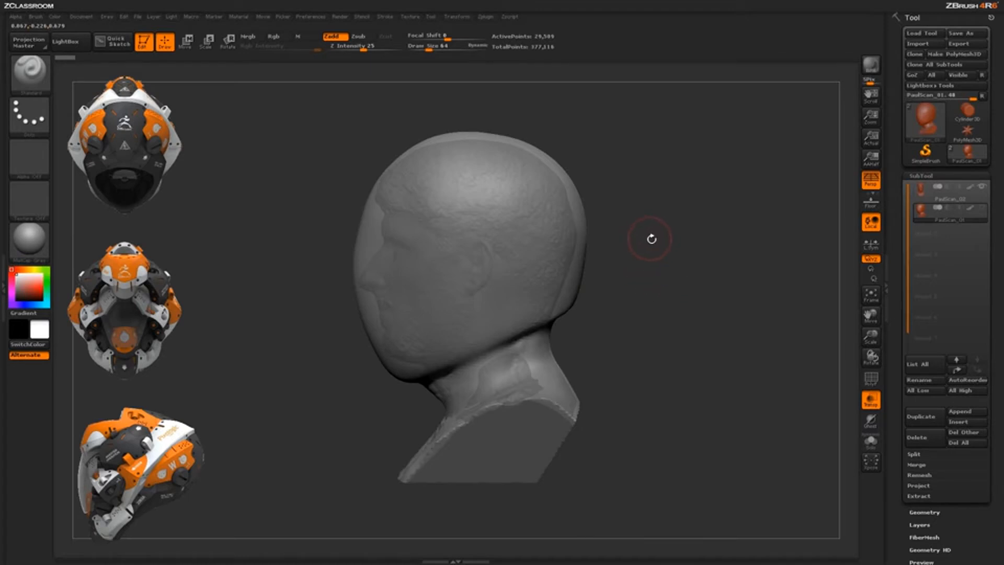
{"action": "left_click_drag", "start_coordinate": [653, 245], "coordinate": [387, 262]}
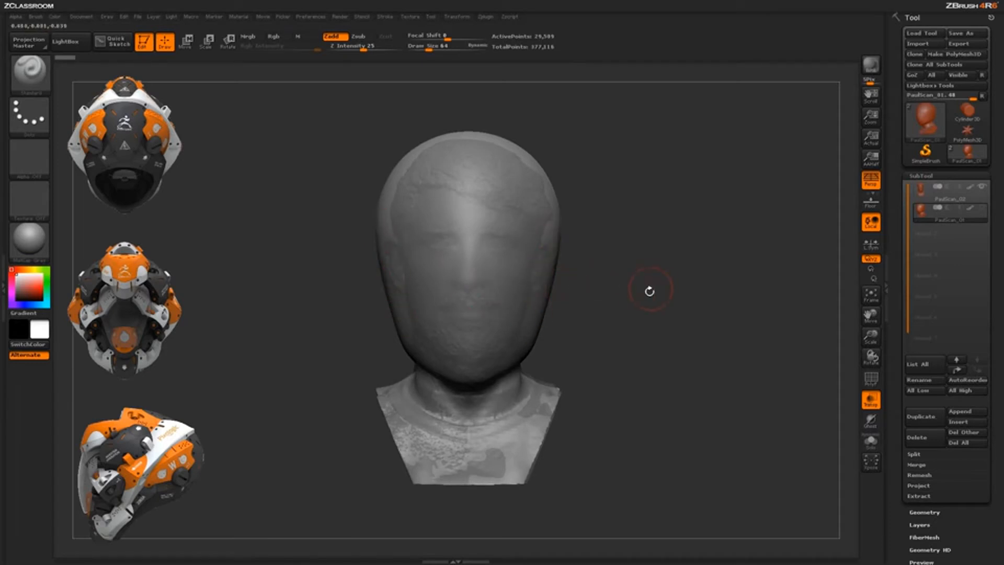
{"action": "left_click_drag", "start_coordinate": [699, 253], "coordinate": [663, 251]}
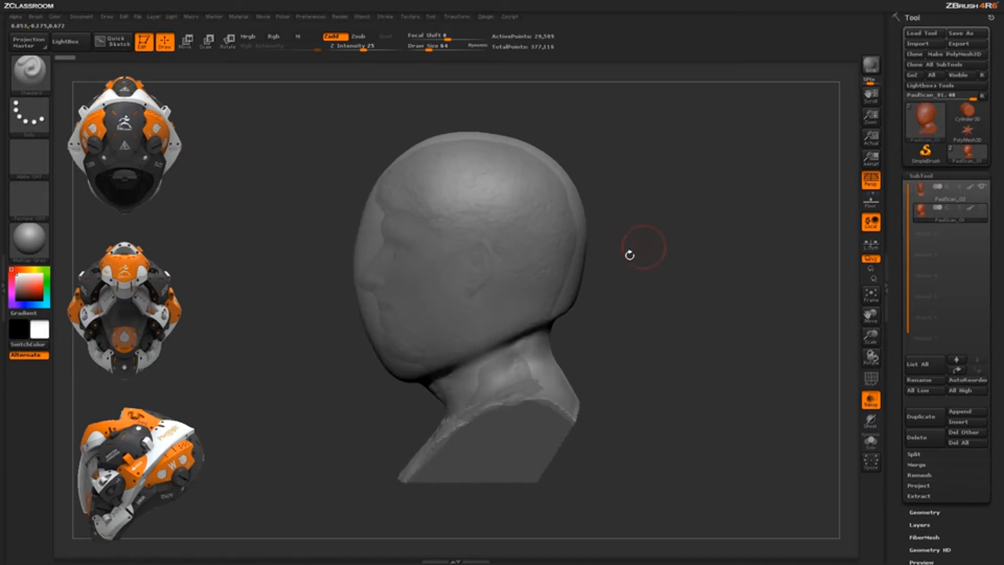
- Examine the chin, jaw and neck area of the helmet base from below and from the side
{"action": "left_click_drag", "start_coordinate": [631, 313], "coordinate": [555, 302]}
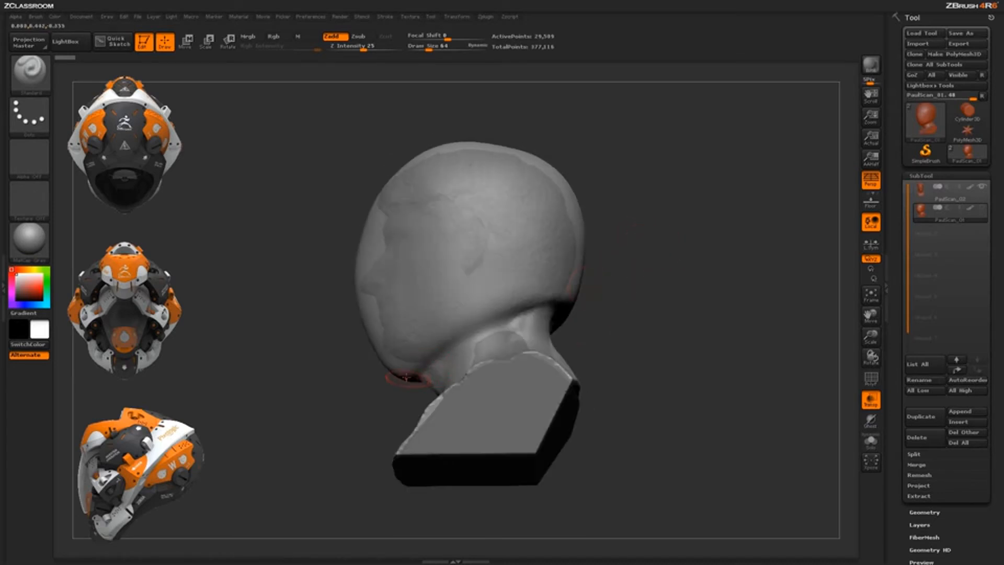
{"action": "left_click_drag", "start_coordinate": [633, 230], "coordinate": [630, 305]}
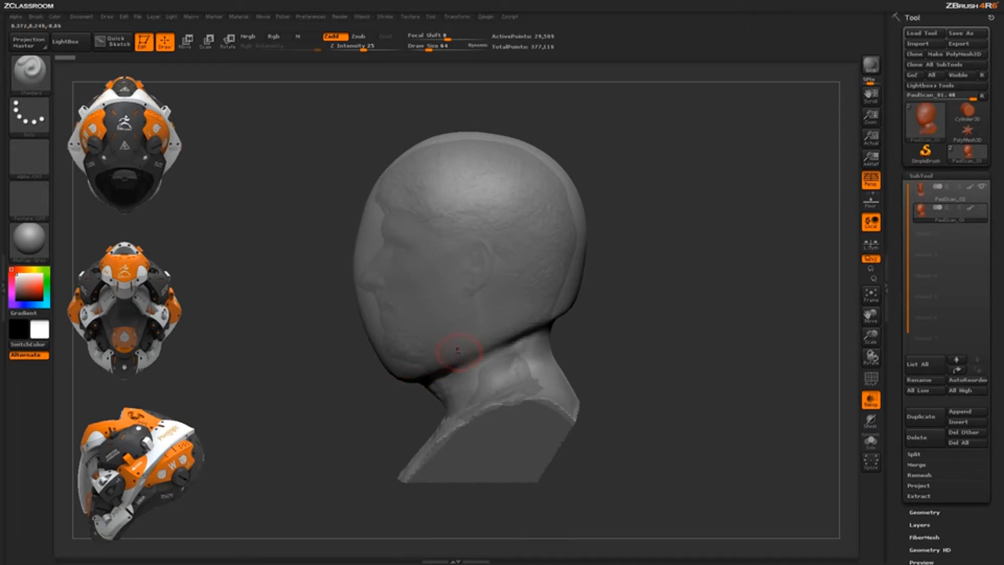
{"action": "left_click_drag", "start_coordinate": [523, 340], "coordinate": [400, 374]}
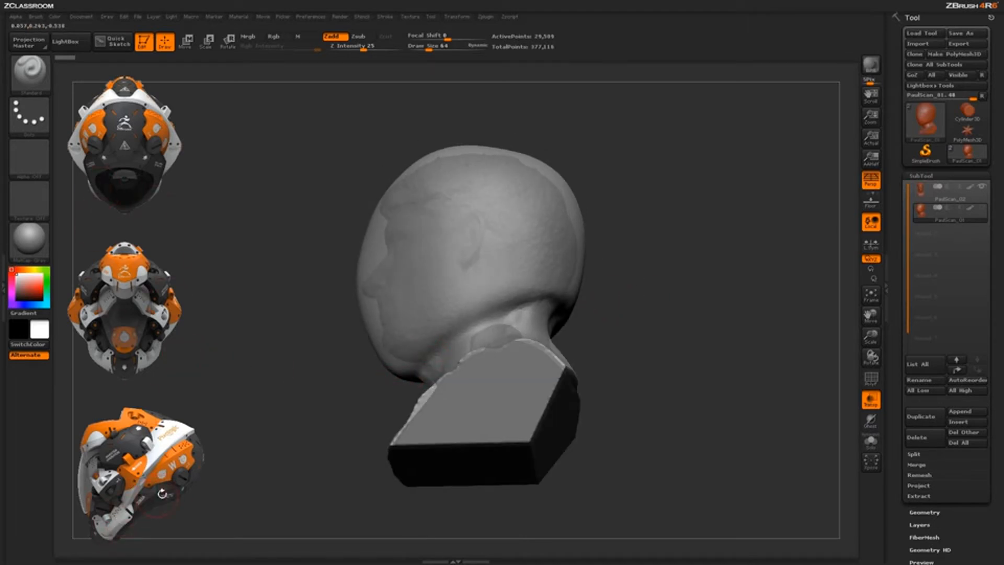
{"action": "left_click_drag", "start_coordinate": [247, 433], "coordinate": [571, 354]}
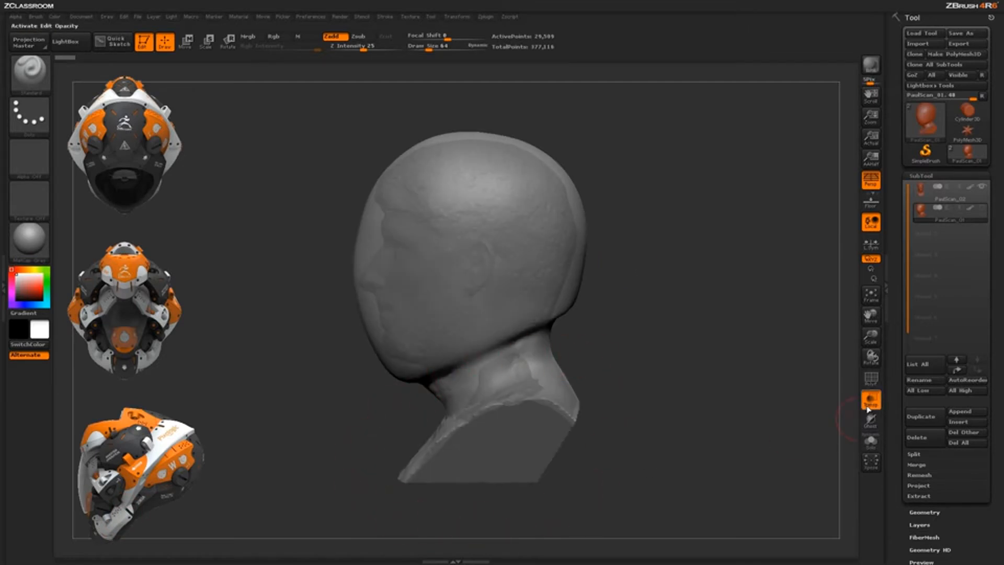
- Duplicate the smooth helmet base subtool
{"action": "left_click_drag", "start_coordinate": [727, 334], "coordinate": [699, 280]}
{"action": "mouse_move", "coordinate": [942, 223]}
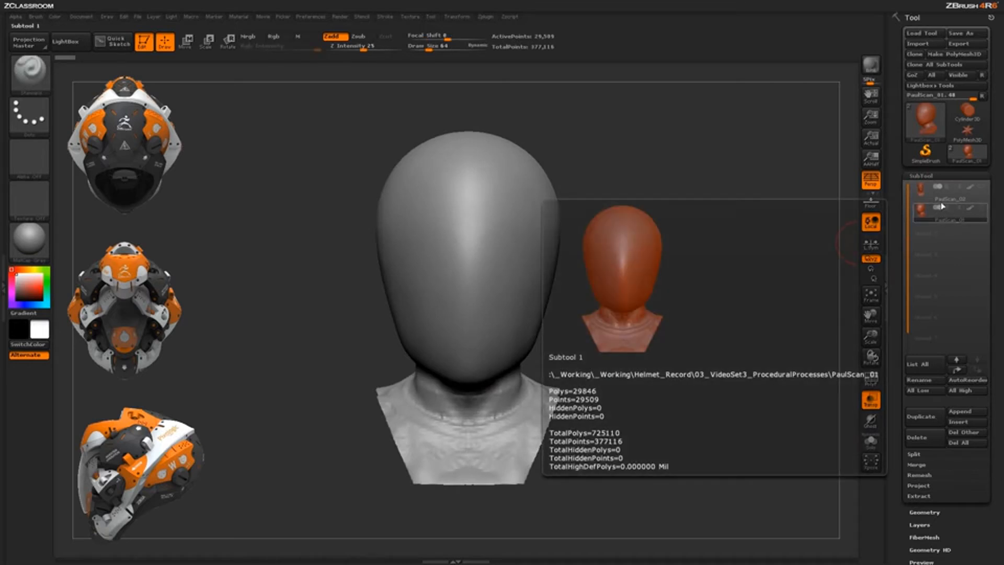
{"action": "left_click", "coordinate": [920, 416]}
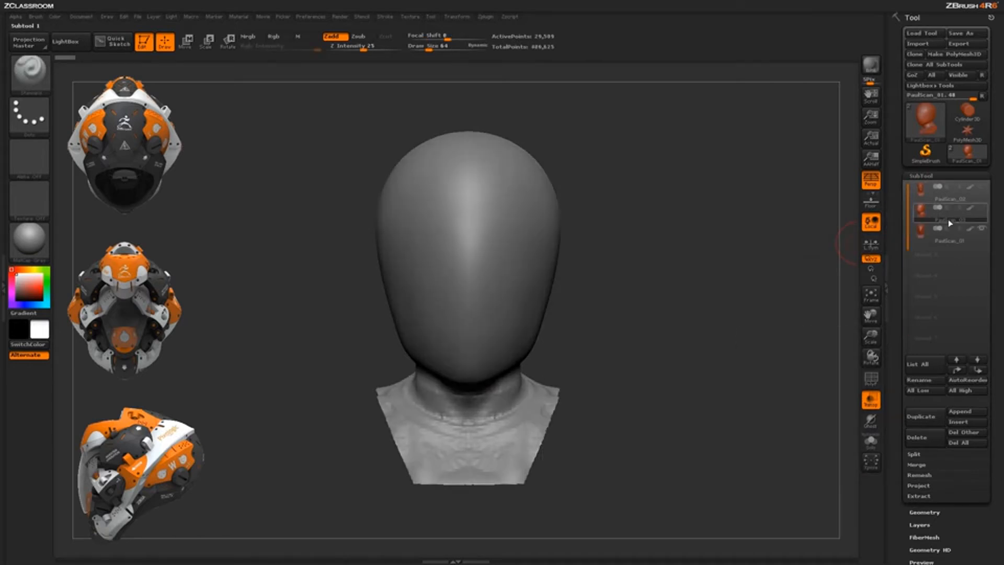
- Select the lower copy of the helmet base subtool and turn off perspective for a straight side view
{"action": "left_click_drag", "start_coordinate": [699, 309], "coordinate": [651, 320]}
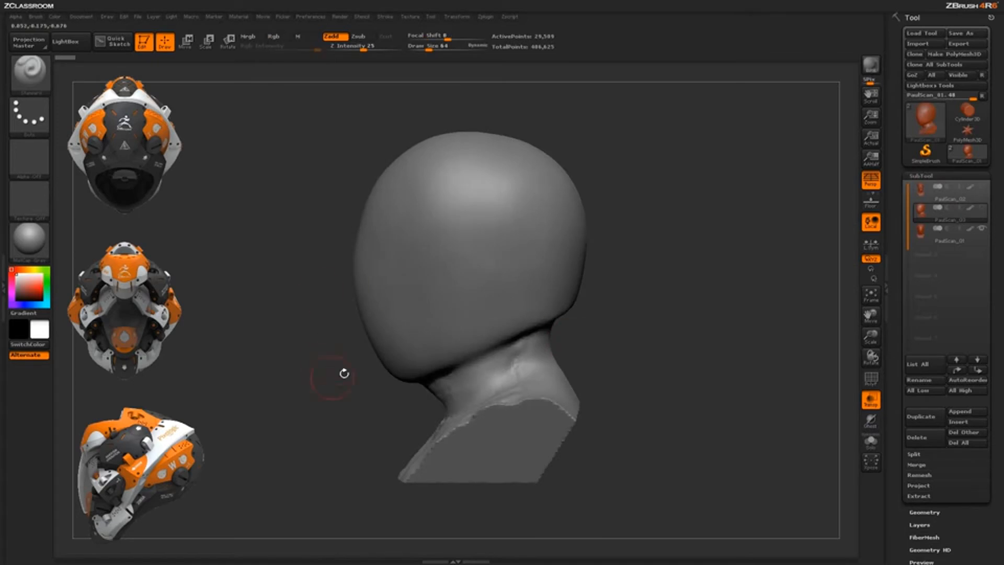
{"action": "left_click_drag", "start_coordinate": [701, 290], "coordinate": [693, 295]}
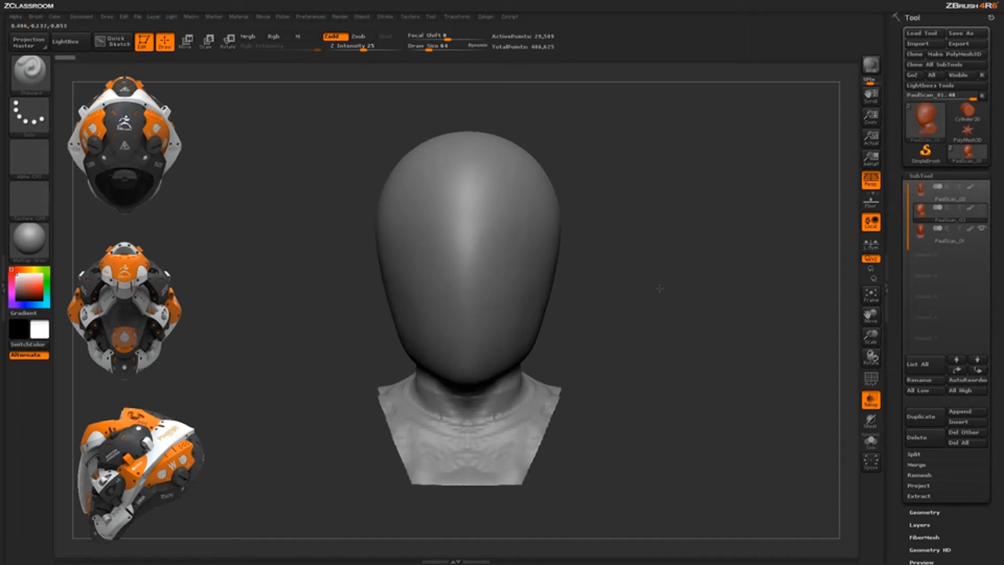
{"action": "left_click_drag", "start_coordinate": [659, 286], "coordinate": [528, 256]}
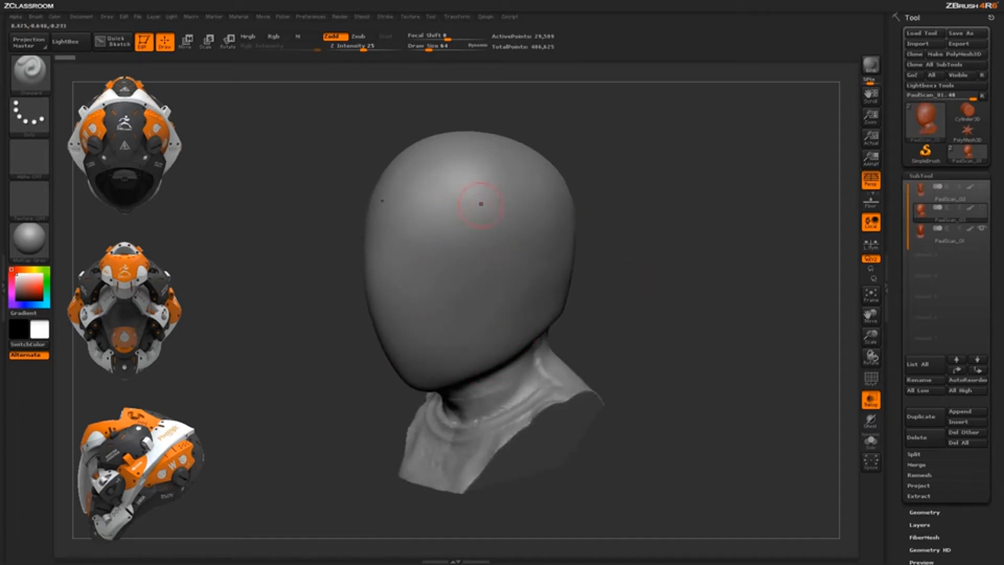
{"action": "left_click_drag", "start_coordinate": [591, 157], "coordinate": [607, 159], "text": "shift"}
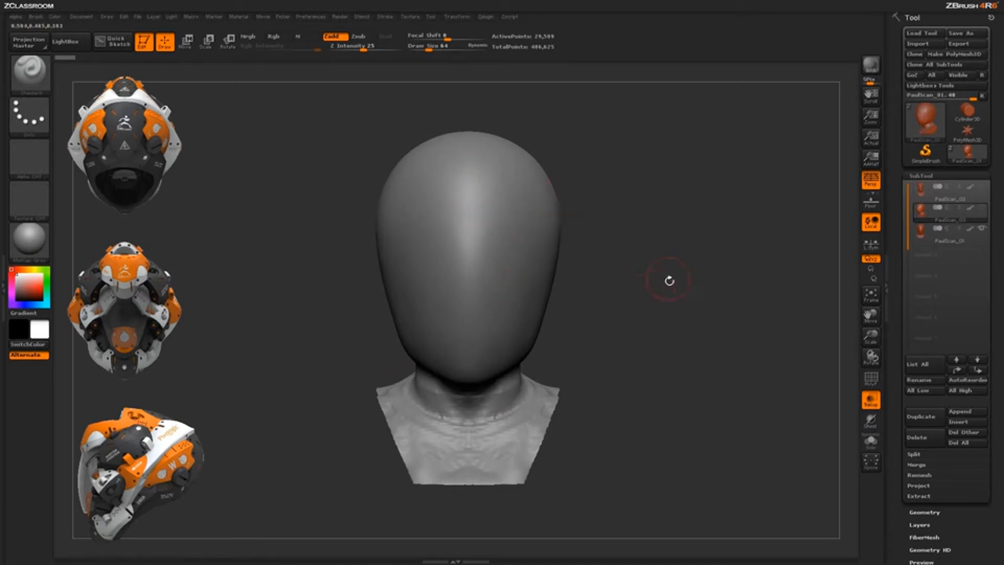
{"action": "mouse_move", "coordinate": [667, 281]}
{"action": "left_mouse_down"}
{"action": "mouse_move", "coordinate": [628, 277]}
{"action": "mouse_move", "coordinate": [679, 291]}
{"action": "left_mouse_up"}
{"action": "left_click", "coordinate": [961, 236]}
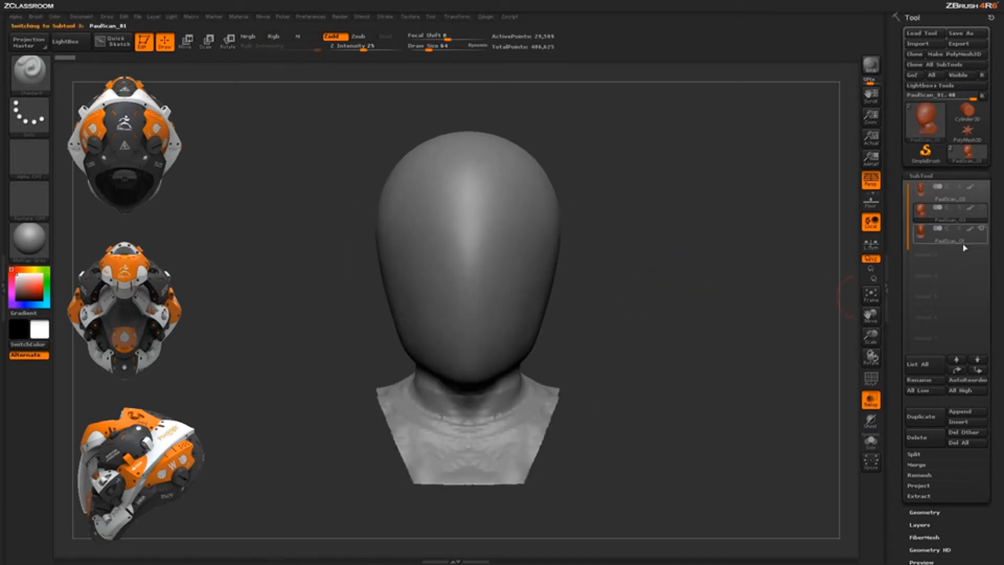
{"action": "left_click_drag", "start_coordinate": [703, 288], "coordinate": [574, 448]}
{"action": "left_click_drag", "start_coordinate": [650, 340], "coordinate": [559, 345]}
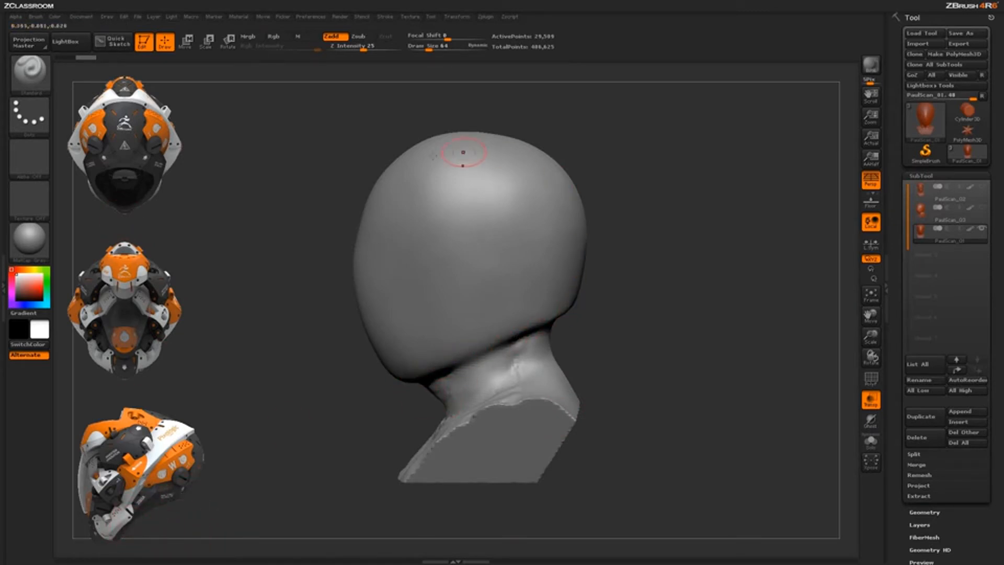
{"action": "key", "text": "p"}
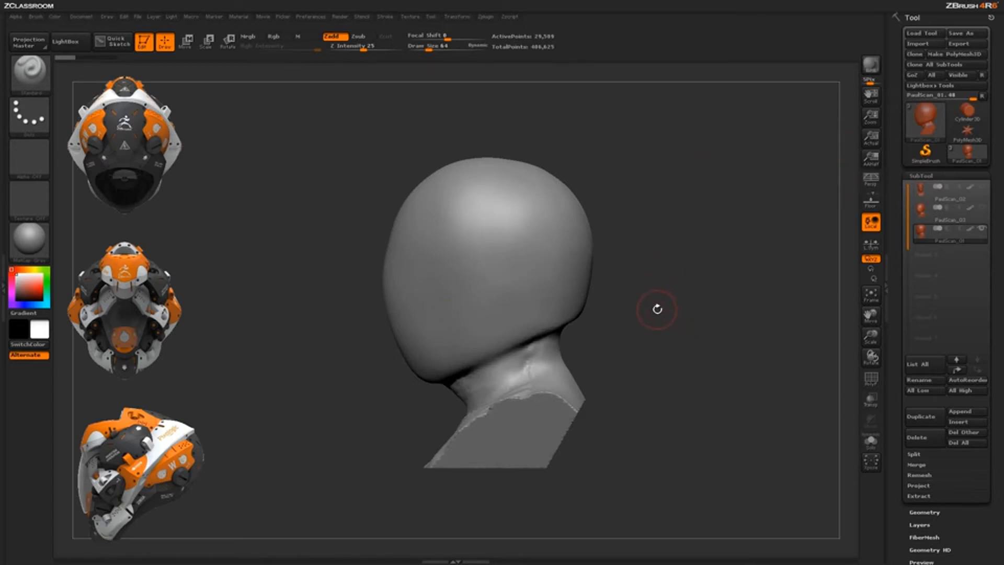
- Set SelectLasso as the active selection brush and accept the note about its use
{"action": "key", "text": "b"}
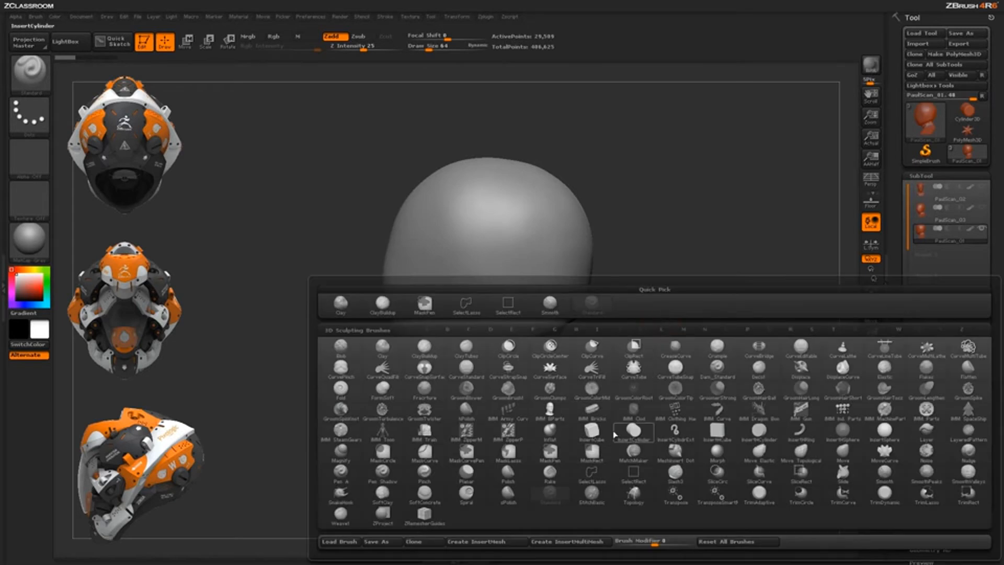
{"action": "key", "text": "s"}
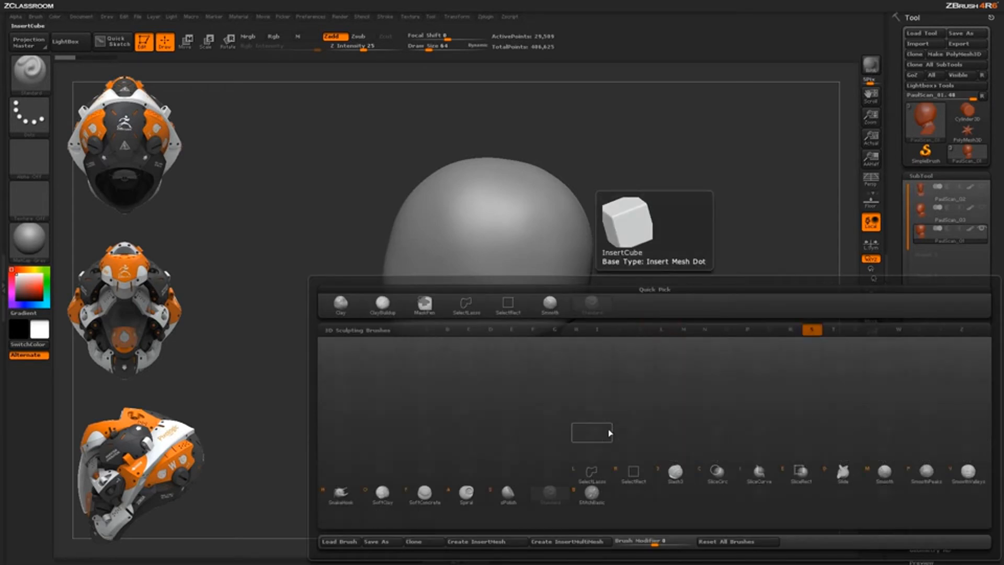
{"action": "left_click", "coordinate": [595, 476]}
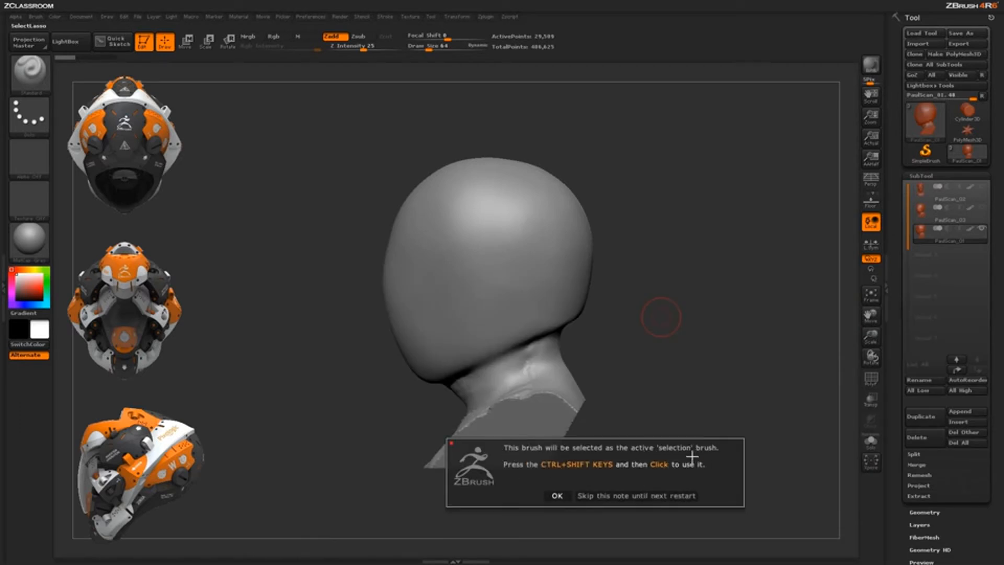
{"action": "left_click", "coordinate": [558, 495]}
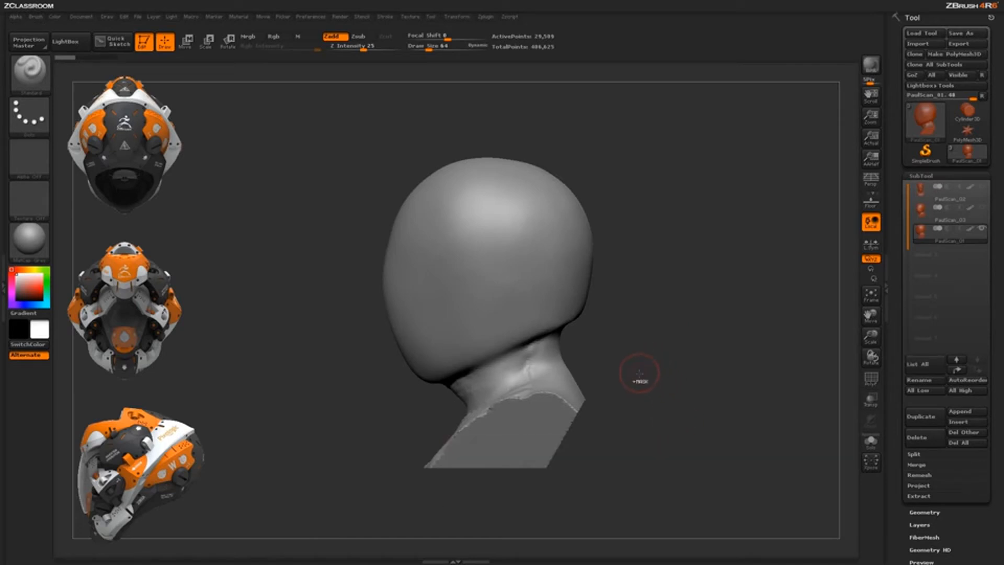
{"action": "key", "text": "ctrl+shift"}
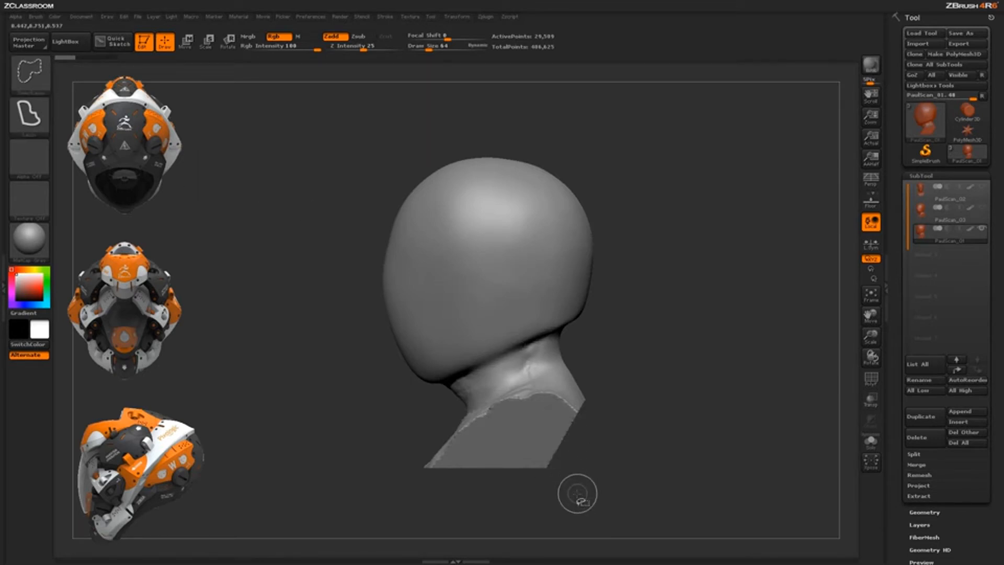
- Hide the neck and shoulders of the helmet base with a lasso selection, then delete the hidden geometry
{"action": "mouse_move", "coordinate": [562, 509]}
{"action": "left_mouse_down", "text": "ctrl+shift"}
{"action": "mouse_move", "coordinate": [600, 472]}
{"action": "mouse_move", "coordinate": [634, 403]}
{"action": "mouse_move", "coordinate": [635, 340]}
{"action": "mouse_move", "coordinate": [596, 324]}
{"action": "mouse_move", "coordinate": [572, 329]}
{"action": "mouse_move", "coordinate": [528, 372]}
{"action": "mouse_move", "coordinate": [453, 384]}
{"action": "mouse_move", "coordinate": [403, 423]}
{"action": "mouse_move", "coordinate": [379, 454]}
{"action": "mouse_move", "coordinate": [398, 510]}
{"action": "mouse_move", "coordinate": [429, 500]}
{"action": "left_mouse_up", "text": "ctrl+shift"}
{"action": "mouse_move", "coordinate": [702, 407]}
{"action": "left_mouse_down"}
{"action": "mouse_move", "coordinate": [703, 362]}
{"action": "mouse_move", "coordinate": [708, 383]}
{"action": "mouse_move", "coordinate": [708, 394]}
{"action": "mouse_move", "coordinate": [686, 337]}
{"action": "mouse_move", "coordinate": [523, 348]}
{"action": "left_mouse_up"}
{"action": "left_click_drag", "start_coordinate": [758, 312], "coordinate": [794, 325]}
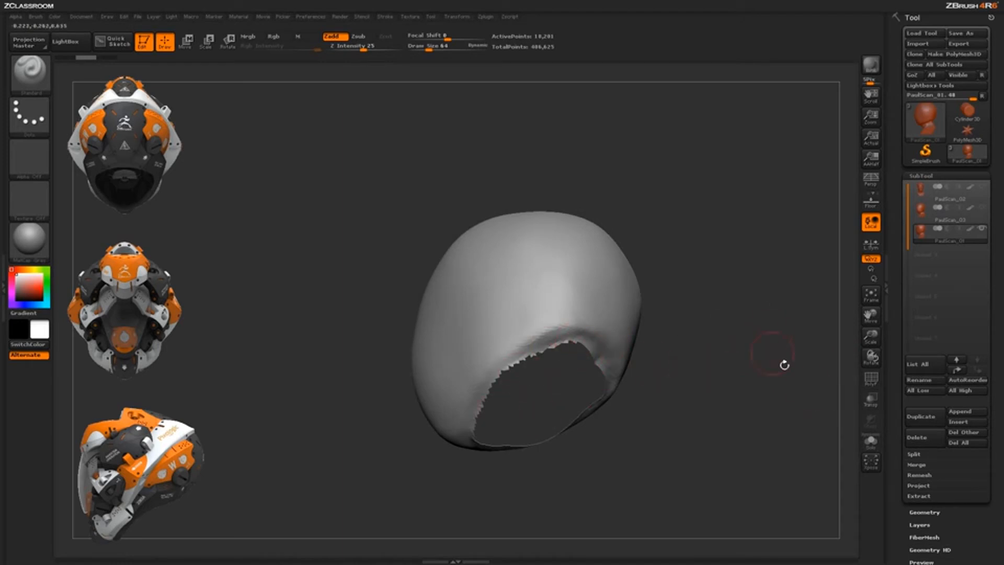
{"action": "left_click_drag", "start_coordinate": [892, 439], "coordinate": [895, 382]}
{"action": "left_click", "coordinate": [925, 405]}
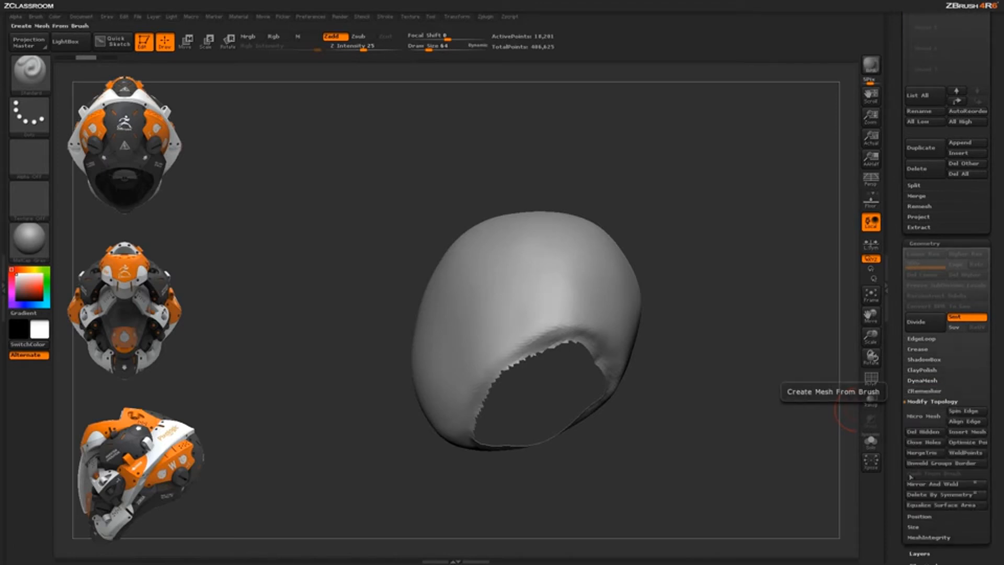
{"action": "left_click", "coordinate": [924, 454]}
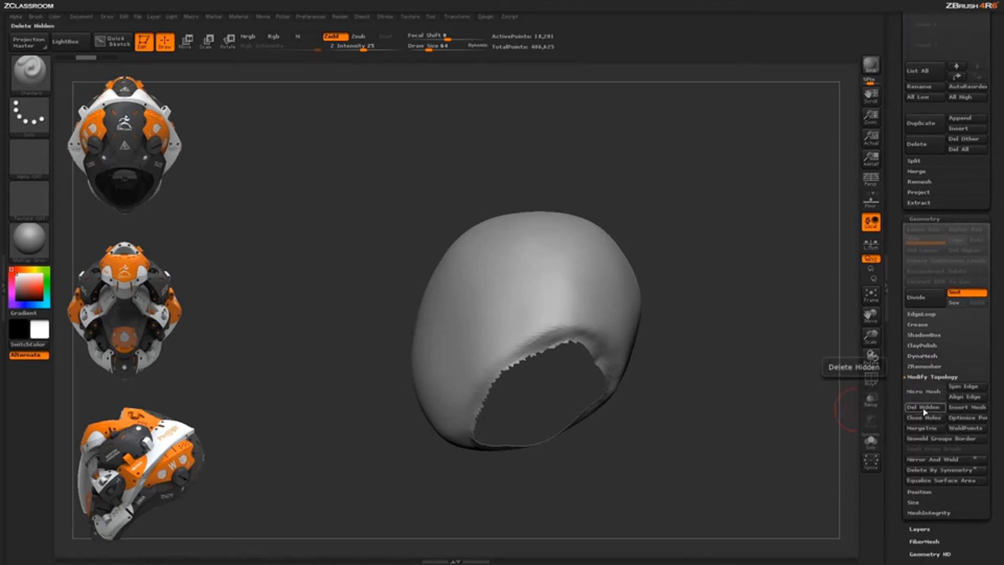
{"action": "left_click", "coordinate": [924, 407]}
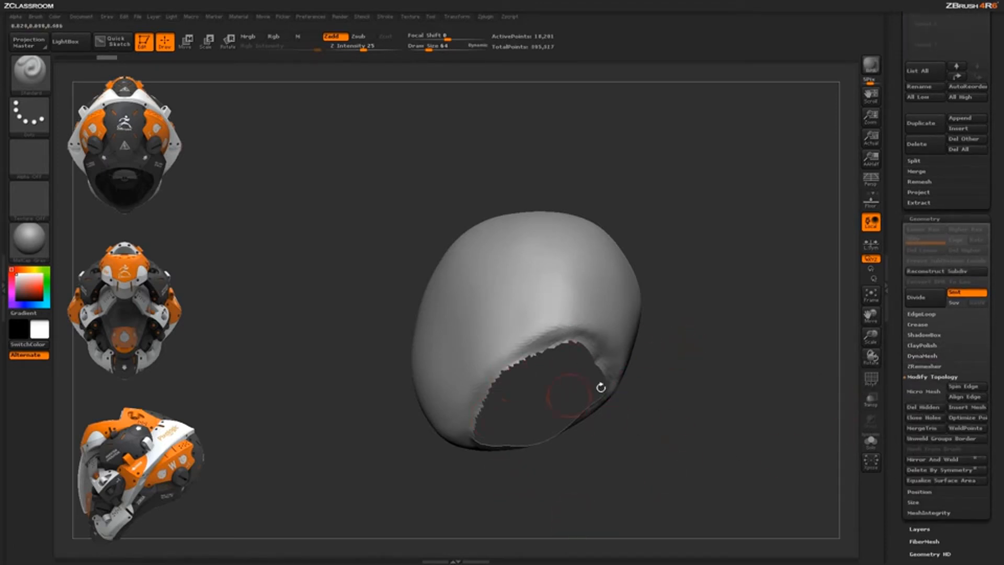
- Close the open neck hole on the underside of the helmet shell
{"action": "left_click_drag", "start_coordinate": [631, 371], "coordinate": [716, 363]}
{"action": "left_click_drag", "start_coordinate": [740, 396], "coordinate": [834, 403]}
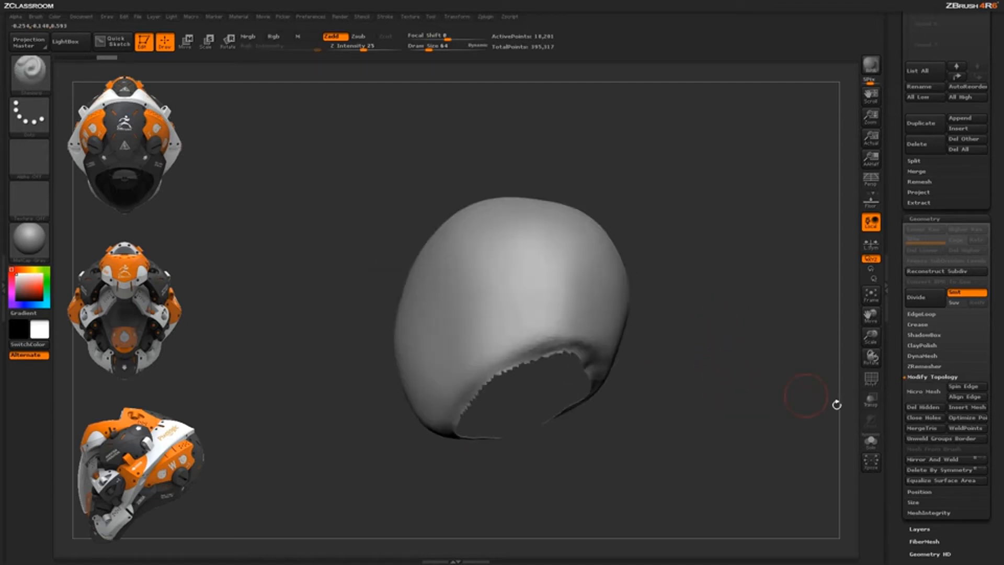
{"action": "left_click", "coordinate": [923, 417]}
{"action": "left_click_drag", "start_coordinate": [753, 477], "coordinate": [726, 460]}
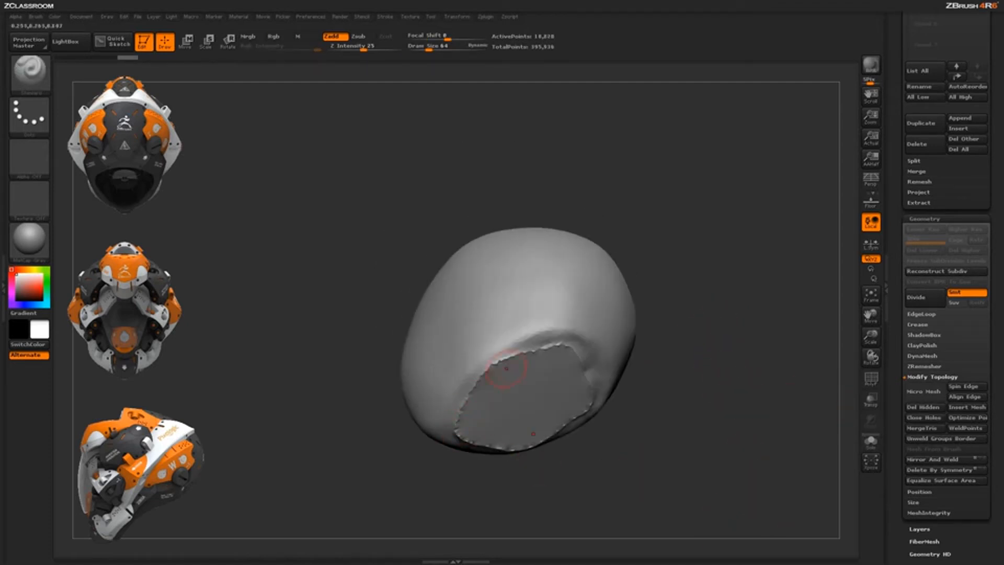
{"action": "left_click_drag", "start_coordinate": [755, 408], "coordinate": [843, 396]}
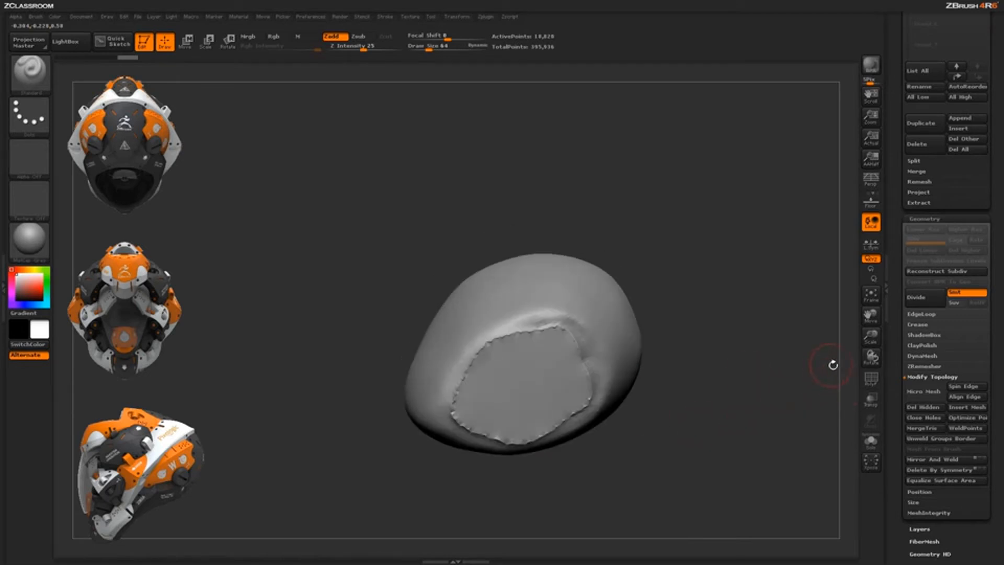
- Show the wireframe and remesh the closed helmet shell with DynaMesh at resolution 128
{"action": "left_click", "coordinate": [871, 378]}
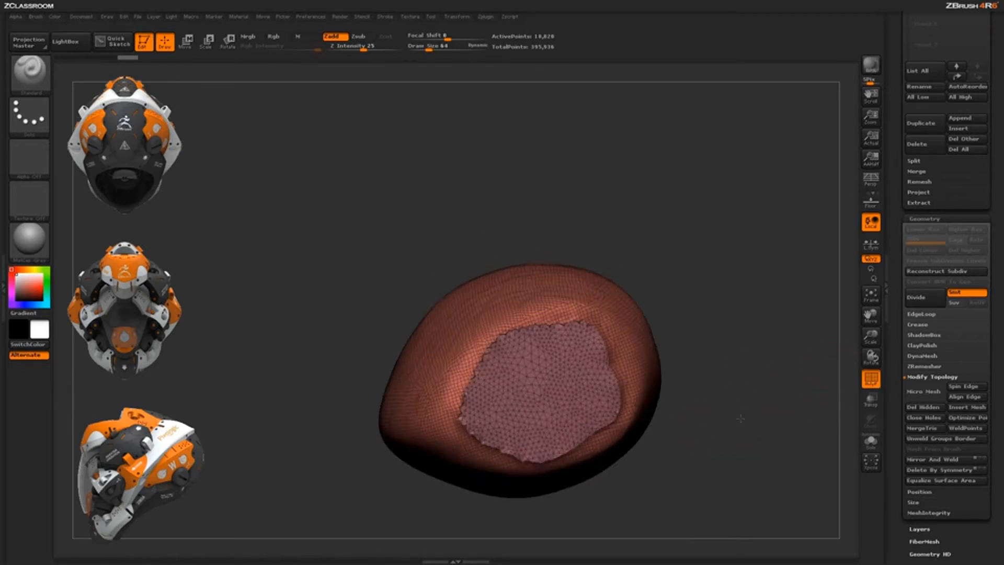
{"action": "left_click_drag", "start_coordinate": [690, 309], "coordinate": [733, 304]}
{"action": "left_click", "coordinate": [920, 356]}
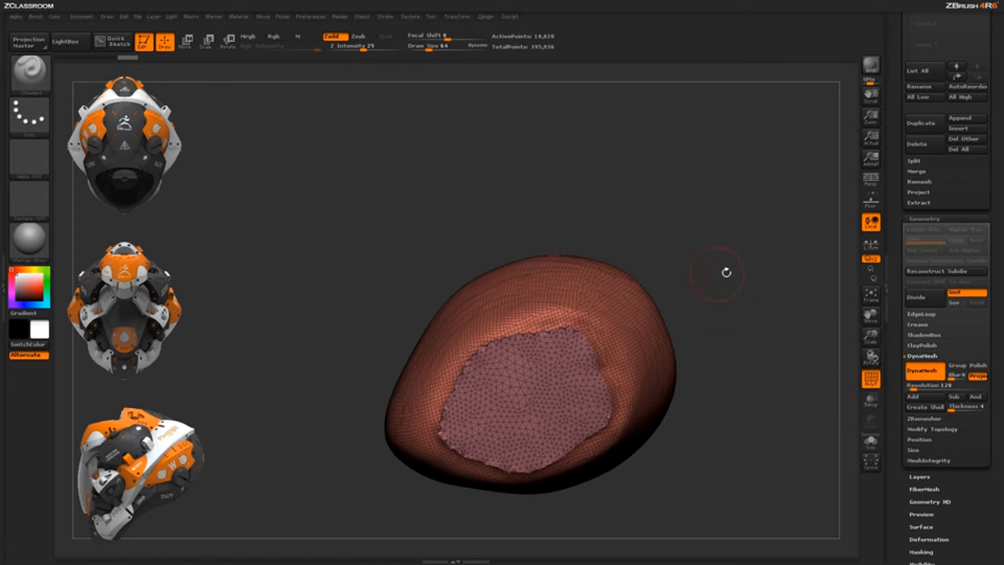
{"action": "mouse_move", "coordinate": [710, 196]}
{"action": "left_mouse_down", "text": "ctrl"}
{"action": "mouse_move", "coordinate": [713, 180]}
{"action": "mouse_move", "coordinate": [795, 324]}
{"action": "left_mouse_up", "text": "ctrl"}
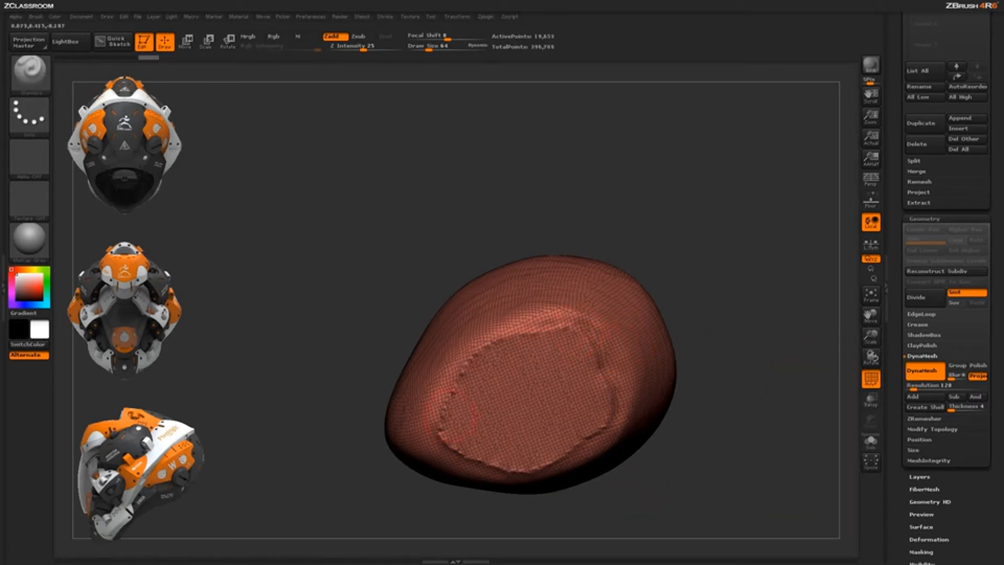
- Hide the wireframe and smooth the jagged rim around the filled neck opening
{"action": "left_click_drag", "start_coordinate": [688, 243], "coordinate": [717, 308]}
{"action": "left_click", "coordinate": [876, 387]}
{"action": "left_click_drag", "start_coordinate": [760, 426], "coordinate": [688, 405]}
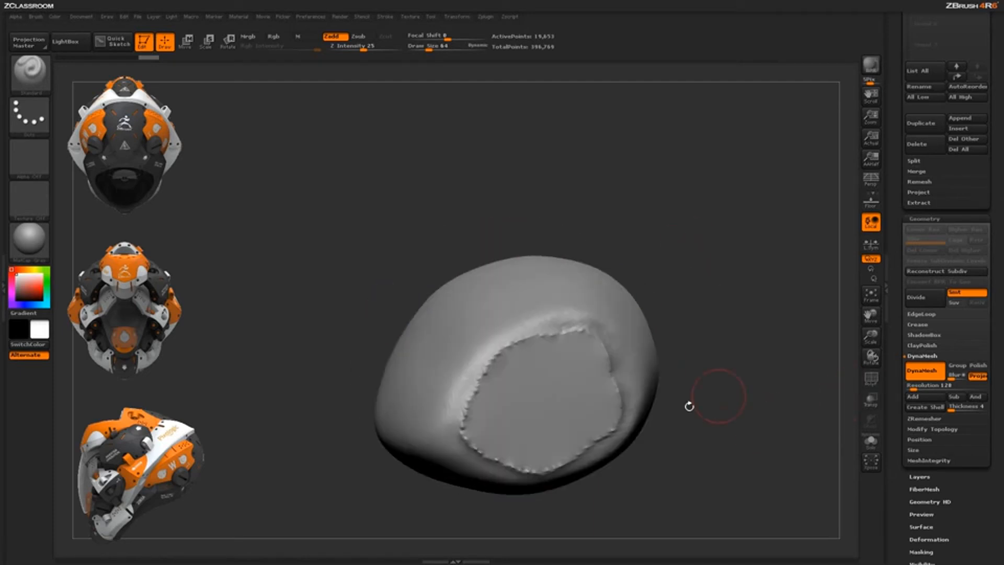
{"action": "mouse_move", "coordinate": [464, 426]}
{"action": "left_mouse_down", "text": "shift"}
{"action": "mouse_move", "coordinate": [485, 372]}
{"action": "mouse_move", "coordinate": [511, 345]}
{"action": "mouse_move", "coordinate": [536, 341]}
{"action": "mouse_move", "coordinate": [610, 432]}
{"action": "left_mouse_up", "text": "shift"}
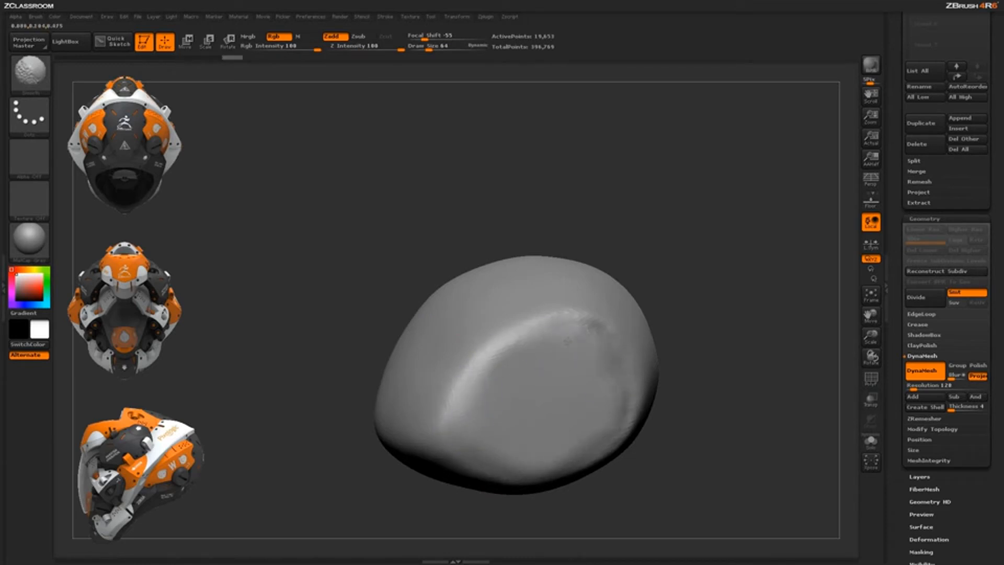
{"action": "mouse_move", "coordinate": [568, 340]}
{"action": "left_mouse_down", "text": "shift"}
{"action": "mouse_move", "coordinate": [601, 334]}
{"action": "mouse_move", "coordinate": [606, 348]}
{"action": "left_mouse_up", "text": "shift"}
- Make the scanned head subtool visible and check the helmet shell over it from the side and front
{"action": "mouse_move", "coordinate": [755, 312]}
{"action": "left_mouse_down", "text": "alt"}
{"action": "mouse_move", "coordinate": [738, 286]}
{"action": "mouse_move", "coordinate": [531, 369]}
{"action": "left_mouse_up", "text": "alt"}
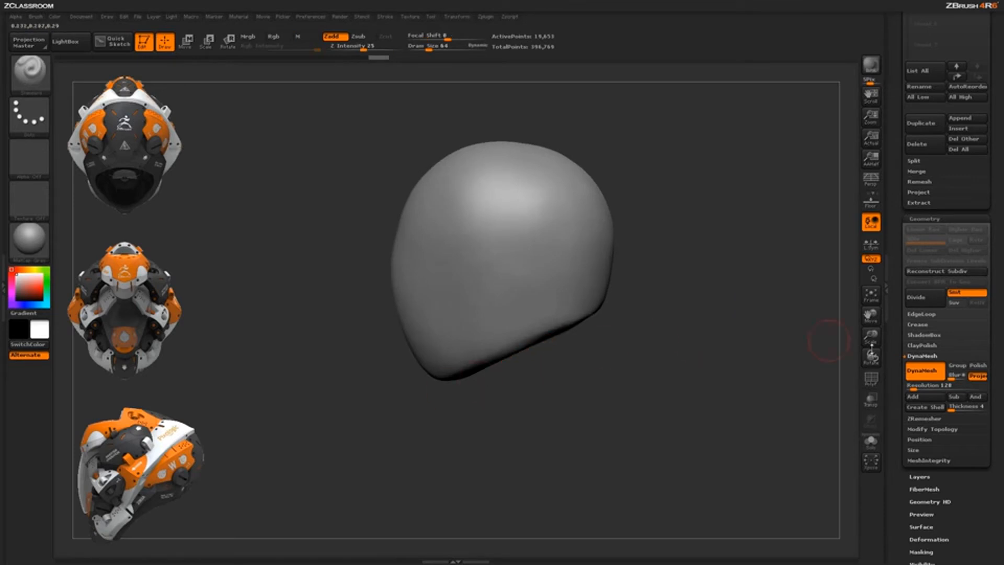
{"action": "left_click_drag", "start_coordinate": [895, 335], "coordinate": [902, 429]}
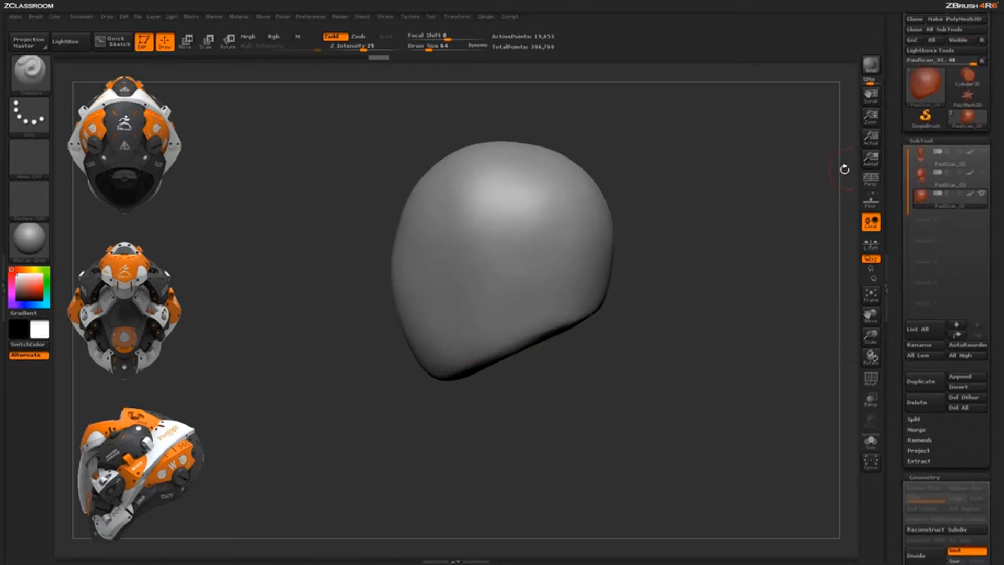
{"action": "left_click", "coordinate": [981, 152]}
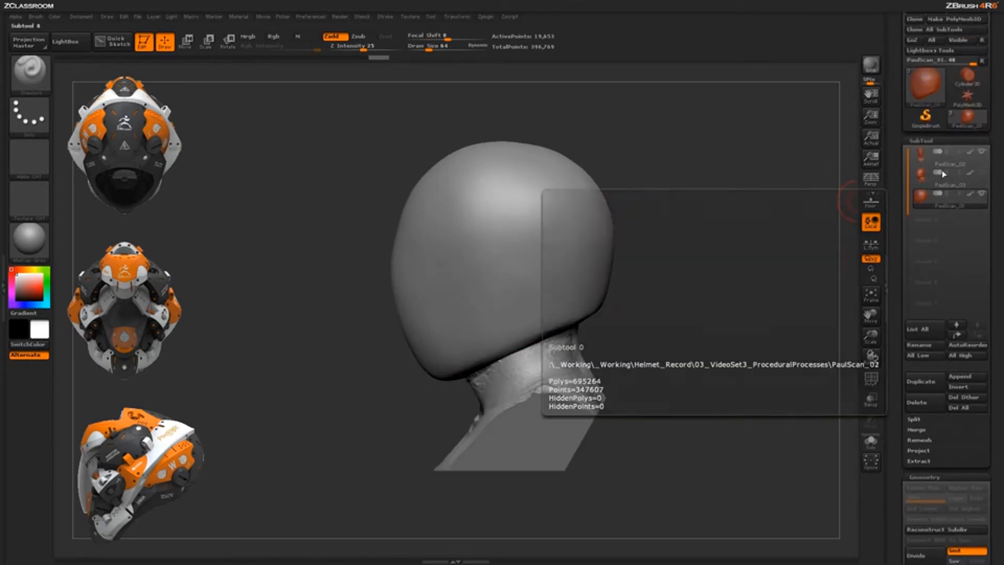
{"action": "left_click_drag", "start_coordinate": [710, 343], "coordinate": [726, 367]}
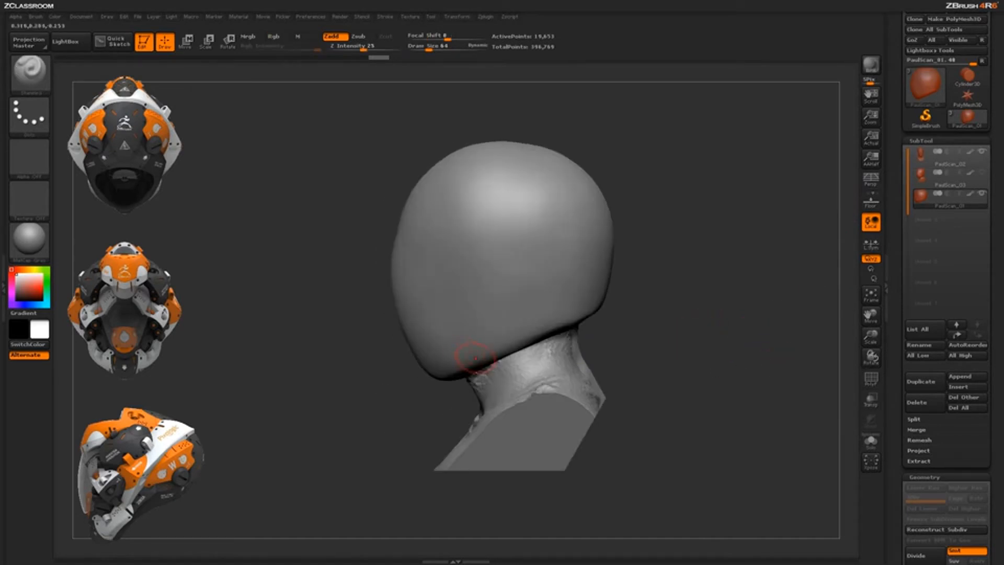
{"action": "mouse_move", "coordinate": [735, 250]}
{"action": "left_mouse_down"}
{"action": "mouse_move", "coordinate": [664, 259]}
{"action": "mouse_move", "coordinate": [740, 264]}
{"action": "mouse_move", "coordinate": [613, 324]}
{"action": "left_mouse_up"}
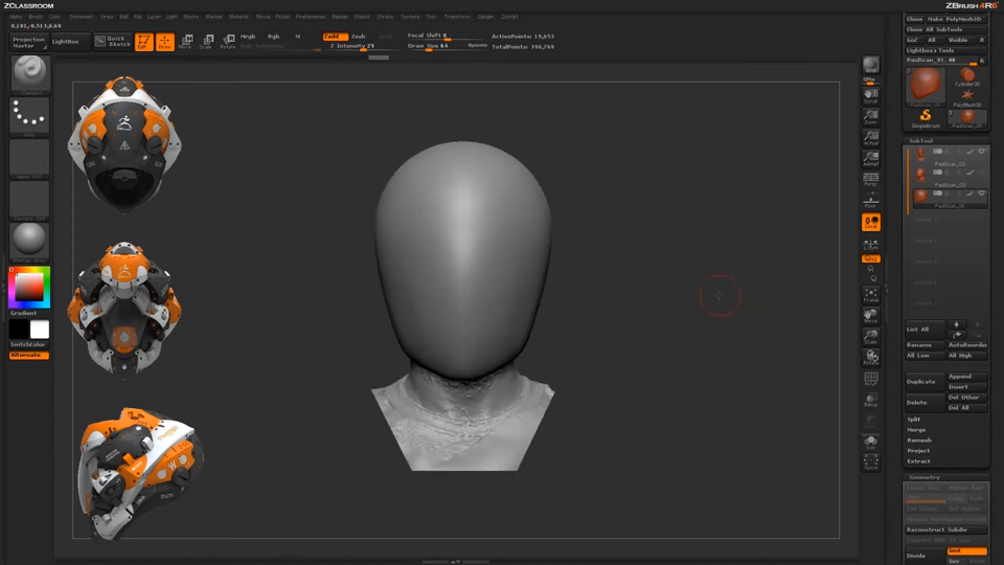
{"action": "left_click_drag", "start_coordinate": [717, 291], "coordinate": [678, 293]}
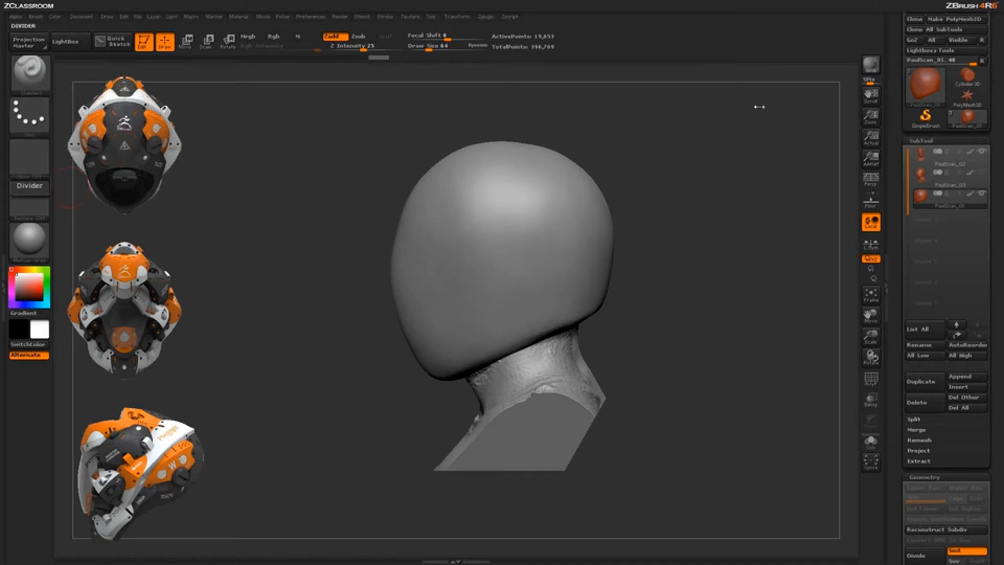
{"action": "mouse_move", "coordinate": [732, 170]}
{"action": "left_mouse_down"}
{"action": "mouse_move", "coordinate": [722, 182]}
{"action": "mouse_move", "coordinate": [758, 235]}
{"action": "mouse_move", "coordinate": [749, 264]}
{"action": "left_mouse_up"}
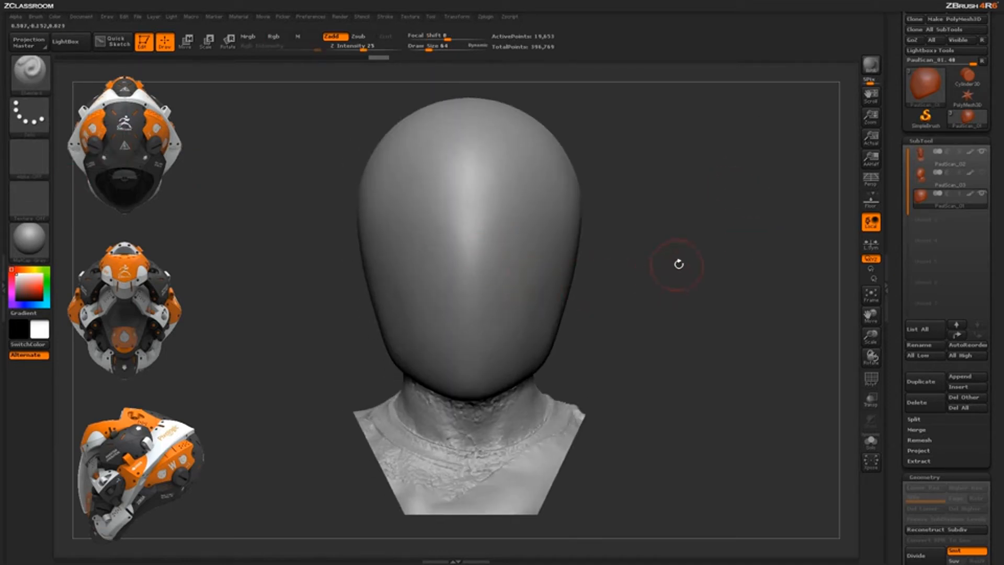
{"action": "left_click_drag", "start_coordinate": [687, 274], "coordinate": [664, 249], "text": "alt"}
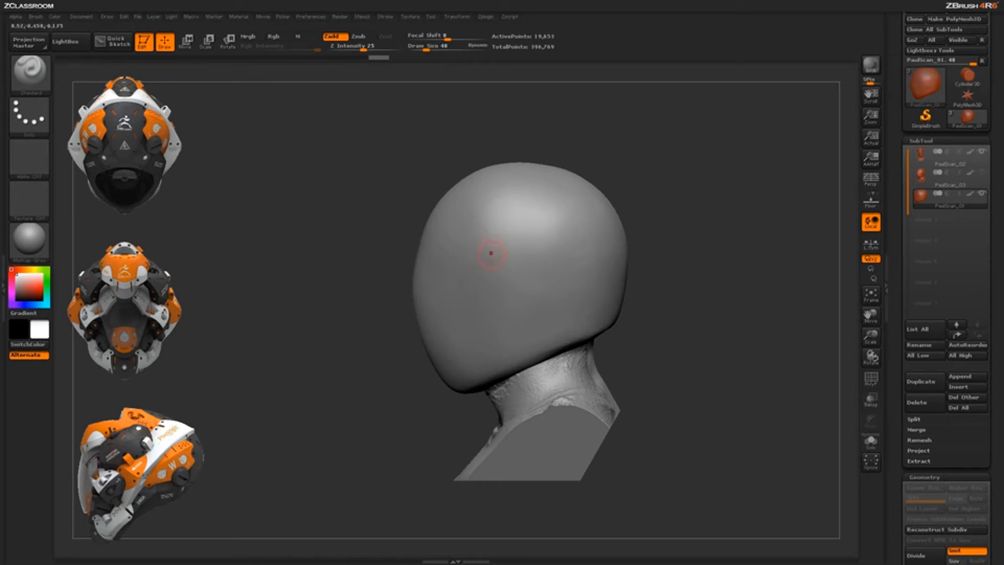
- Paint a rounded mask patch on the upper side of the helmet shell and check it from another angle
{"action": "key", "text": "ctrl"}
{"action": "mouse_move", "coordinate": [488, 248]}
{"action": "left_mouse_down", "text": "ctrl"}
{"action": "mouse_move", "coordinate": [484, 264]}
{"action": "mouse_move", "coordinate": [502, 279]}
{"action": "mouse_move", "coordinate": [533, 273]}
{"action": "mouse_move", "coordinate": [551, 252]}
{"action": "mouse_move", "coordinate": [546, 229]}
{"action": "mouse_move", "coordinate": [526, 227]}
{"action": "mouse_move", "coordinate": [487, 250]}
{"action": "mouse_move", "coordinate": [520, 225]}
{"action": "mouse_move", "coordinate": [479, 247]}
{"action": "mouse_move", "coordinate": [518, 273]}
{"action": "left_mouse_up", "text": "ctrl"}
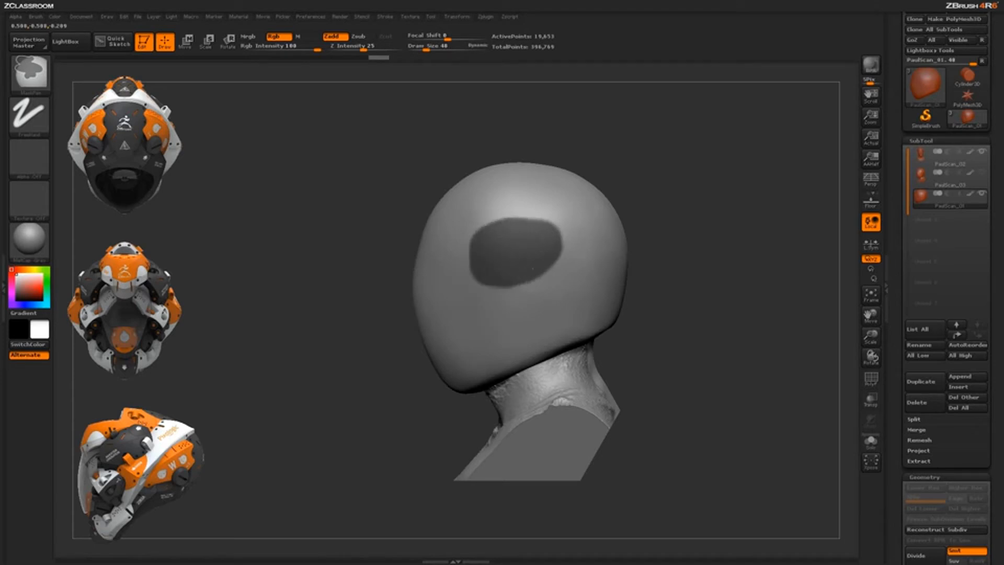
{"action": "left_click_drag", "start_coordinate": [629, 127], "coordinate": [672, 132]}
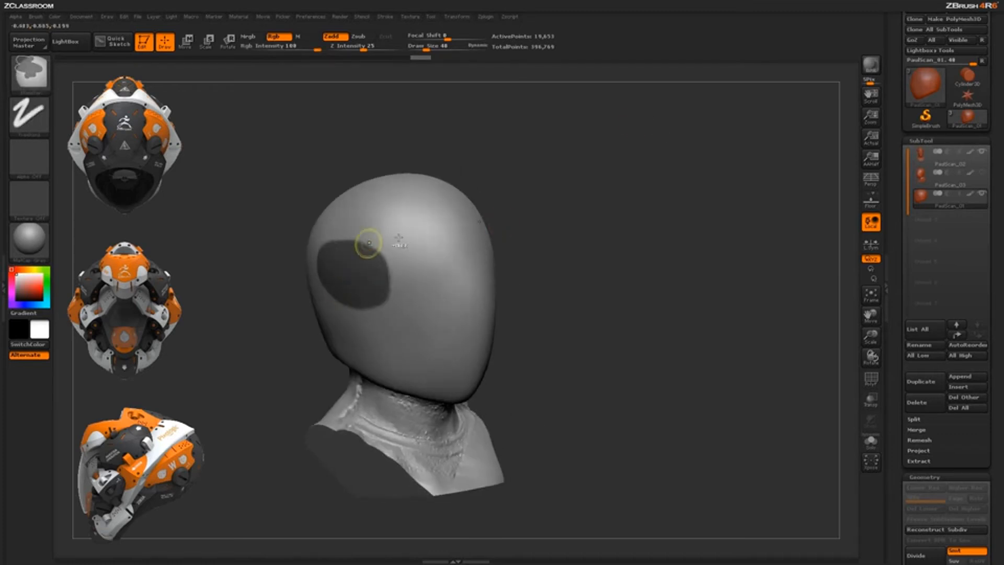
{"action": "left_click_drag", "start_coordinate": [634, 196], "coordinate": [566, 206]}
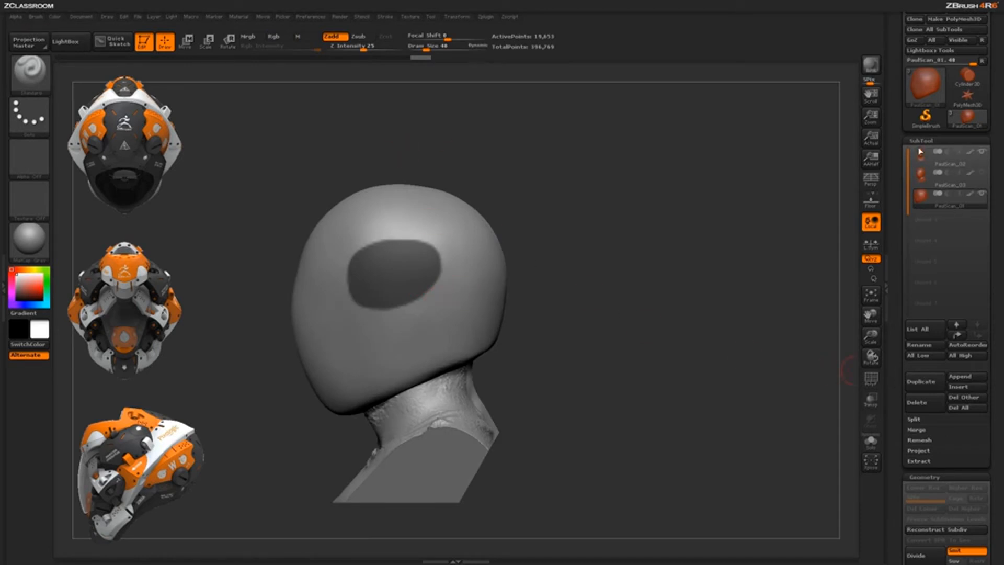
- Turn on perspective and preview an extraction of the masked side patch with a thickness of 0.02
{"action": "scroll", "coordinate": [900, 373], "scroll_direction": "down", "scroll_amount": 1}
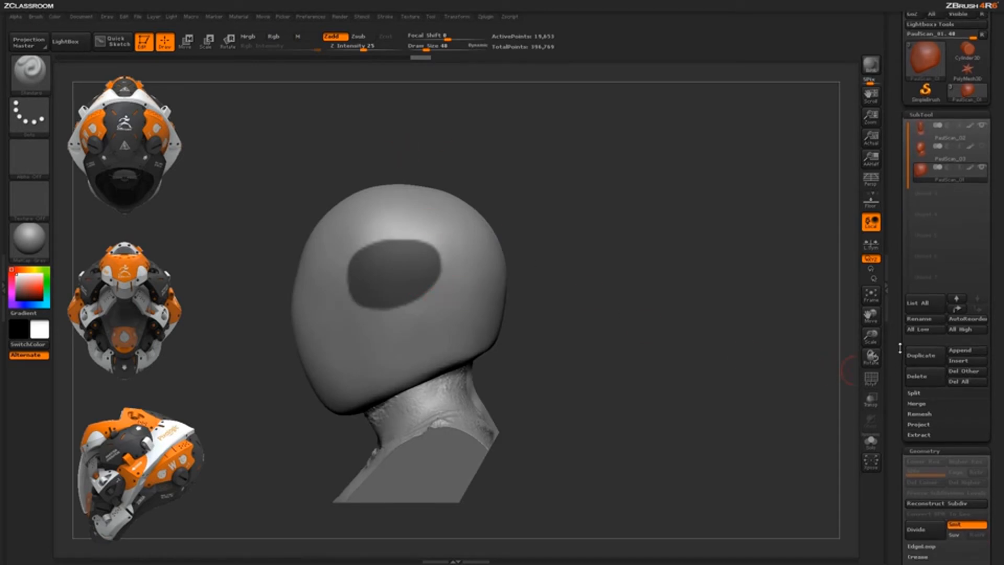
{"action": "left_click", "coordinate": [919, 434]}
{"action": "left_click_drag", "start_coordinate": [900, 425], "coordinate": [900, 396]}
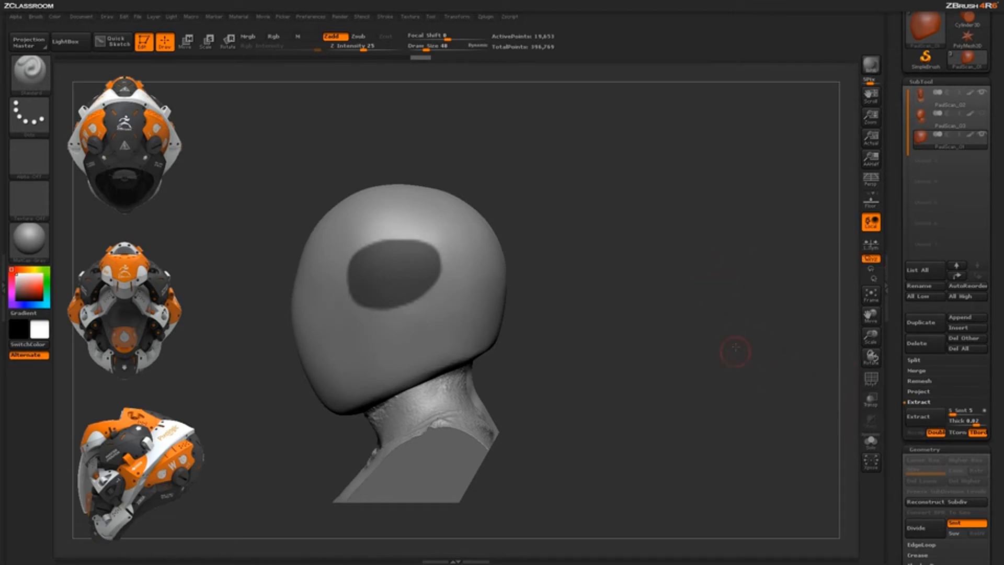
{"action": "left_click_drag", "start_coordinate": [732, 342], "coordinate": [792, 187]}
{"action": "key", "text": "p"}
{"action": "left_click_drag", "start_coordinate": [821, 246], "coordinate": [789, 370]}
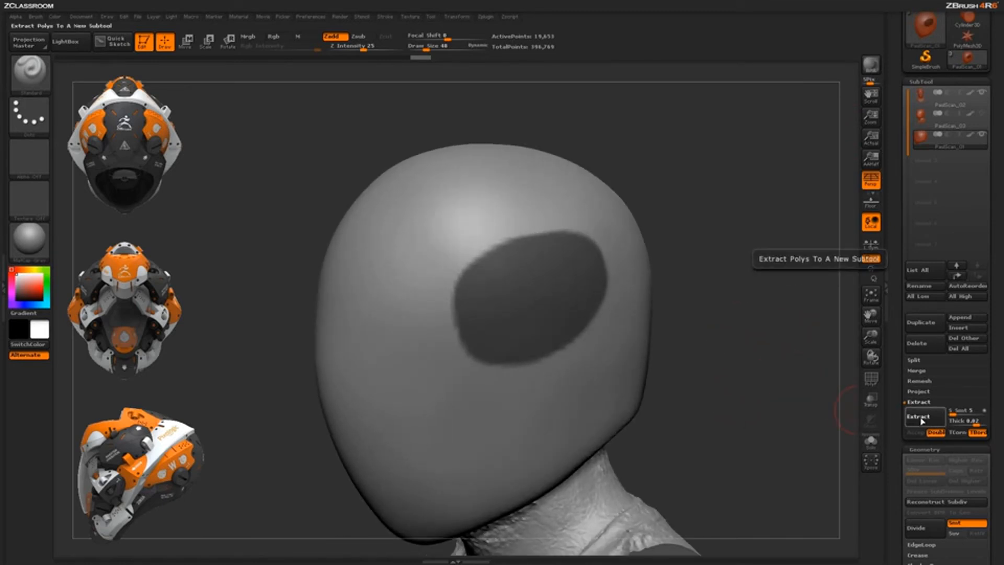
{"action": "left_click", "coordinate": [921, 420]}
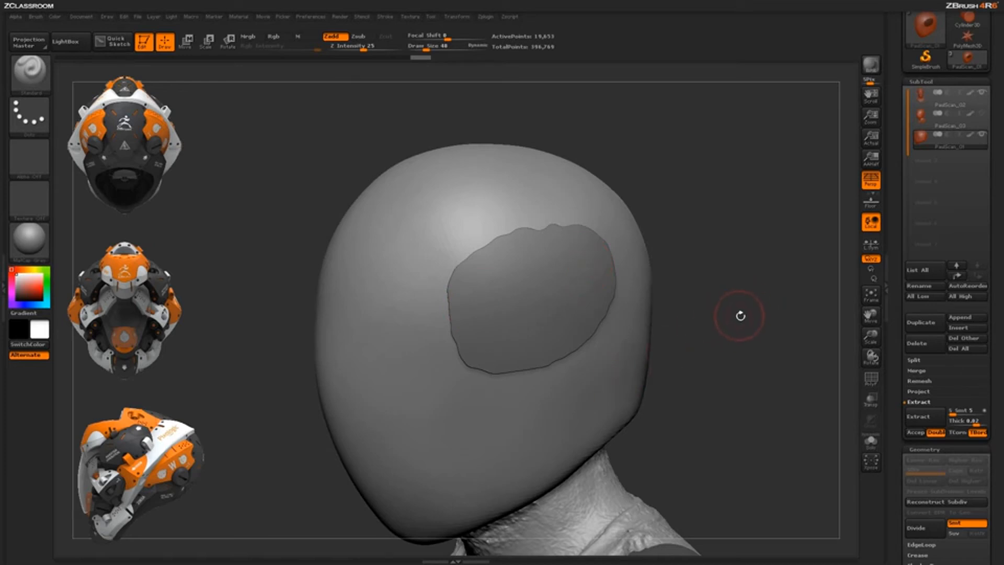
{"action": "left_click_drag", "start_coordinate": [747, 357], "coordinate": [739, 359]}
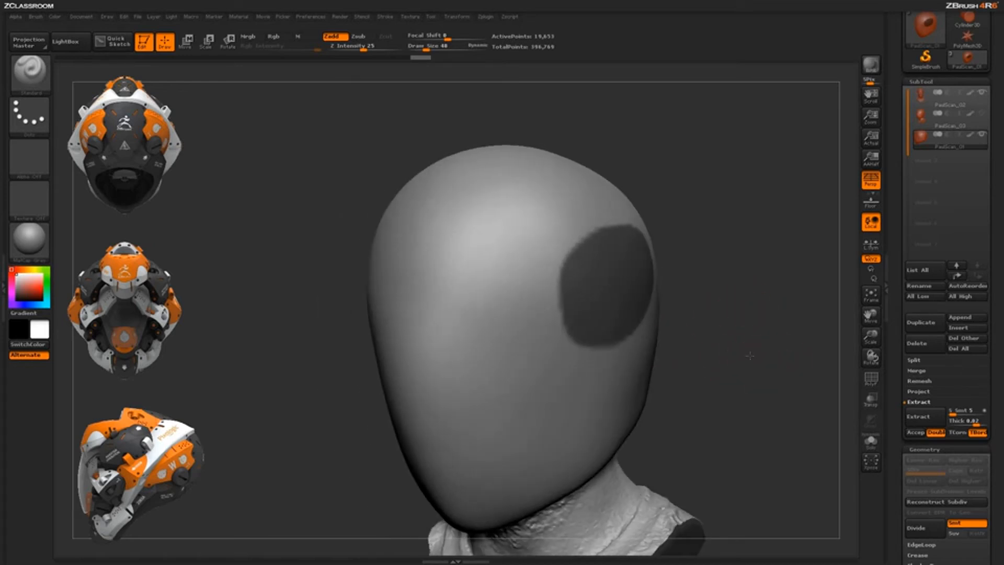
- Repeat the extraction preview of the masked patch from a three-quarter front view, clearing it between runs
{"action": "left_click", "coordinate": [919, 416]}
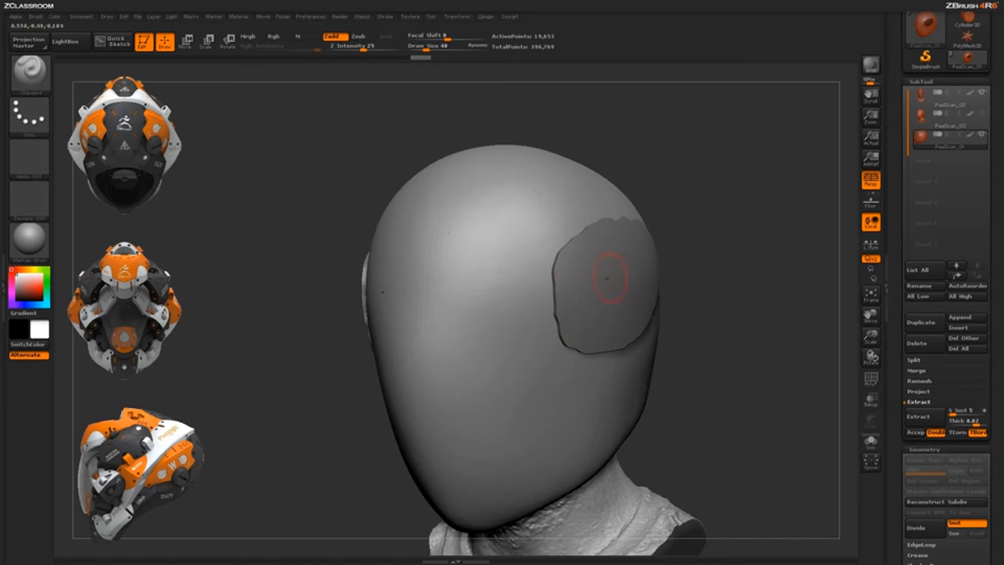
{"action": "left_click", "coordinate": [741, 359]}
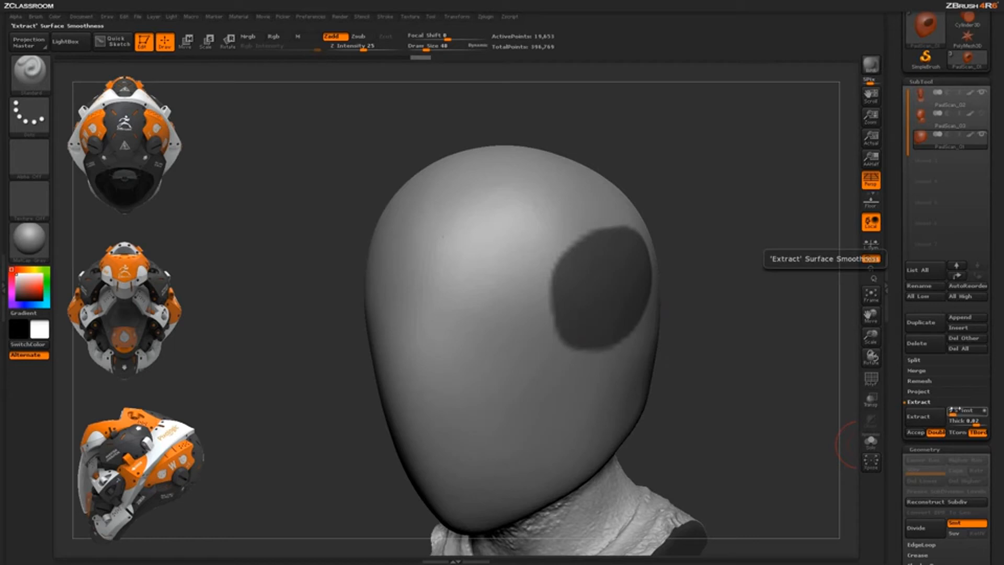
{"action": "left_click", "coordinate": [919, 416]}
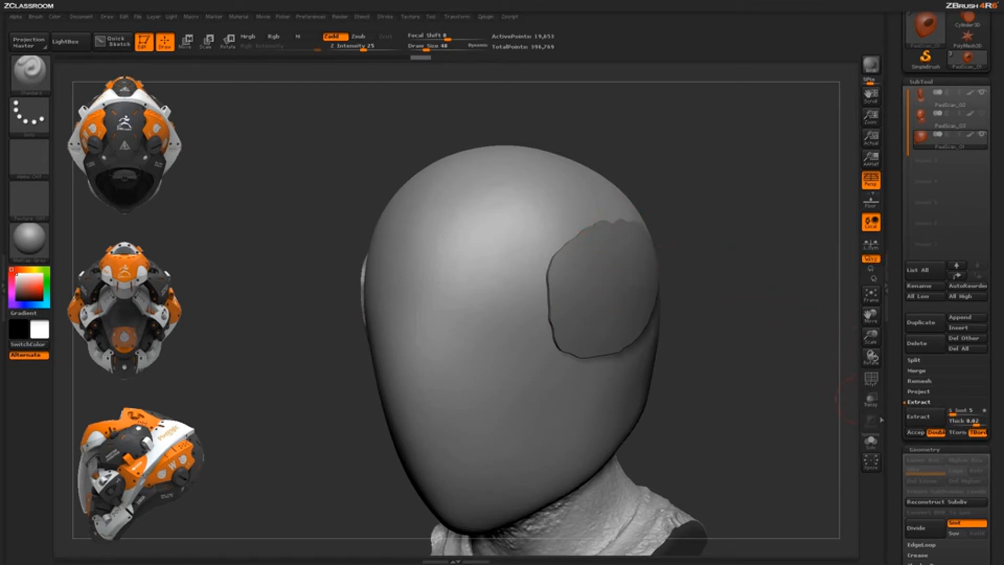
- Set the extract thickness to 0.1 and preview the extraction of the masked patch
{"action": "left_click_drag", "start_coordinate": [977, 423], "coordinate": [975, 425]}
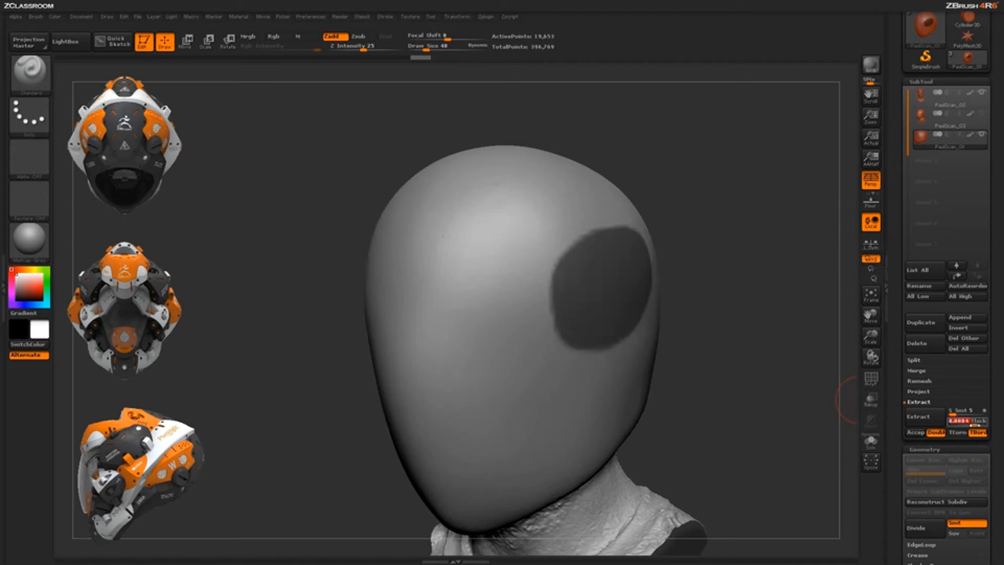
{"action": "type", "text": "."}
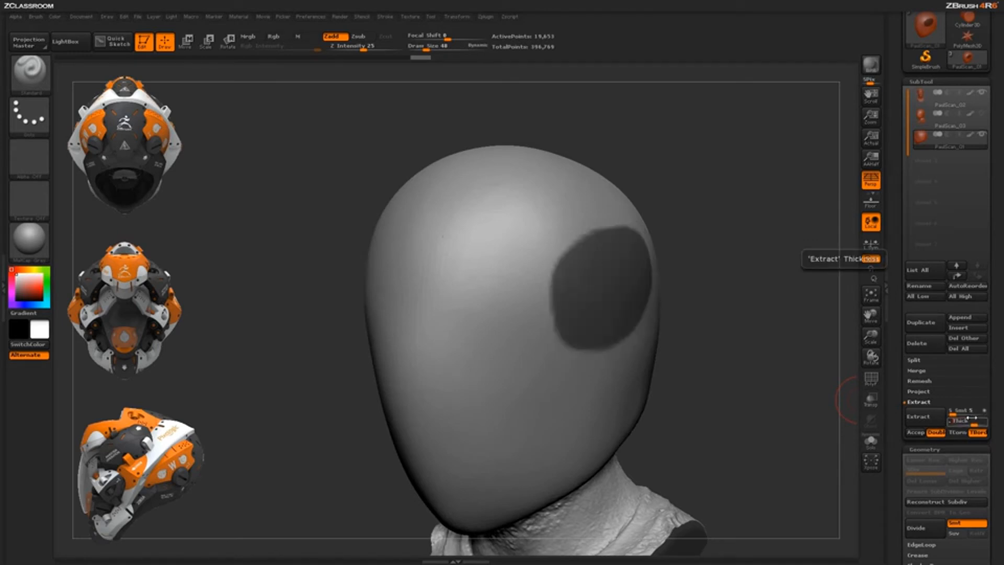
{"action": "type", "text": "1"}
{"action": "key", "text": "Return"}
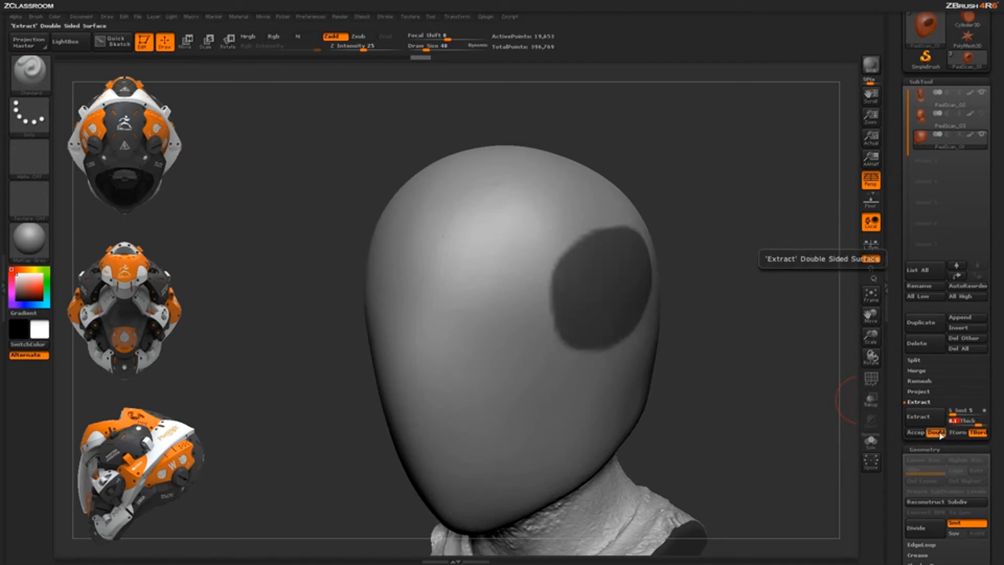
{"action": "left_click", "coordinate": [918, 416]}
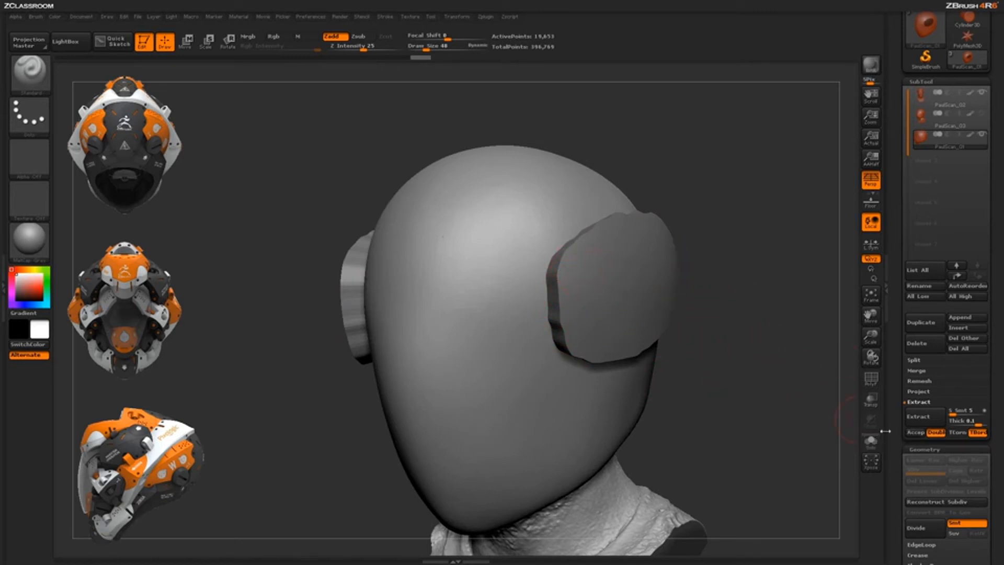
- Accept the side patch extraction, select the extracted panel subtool and isolate it in Solo mode
{"action": "left_click", "coordinate": [915, 432]}
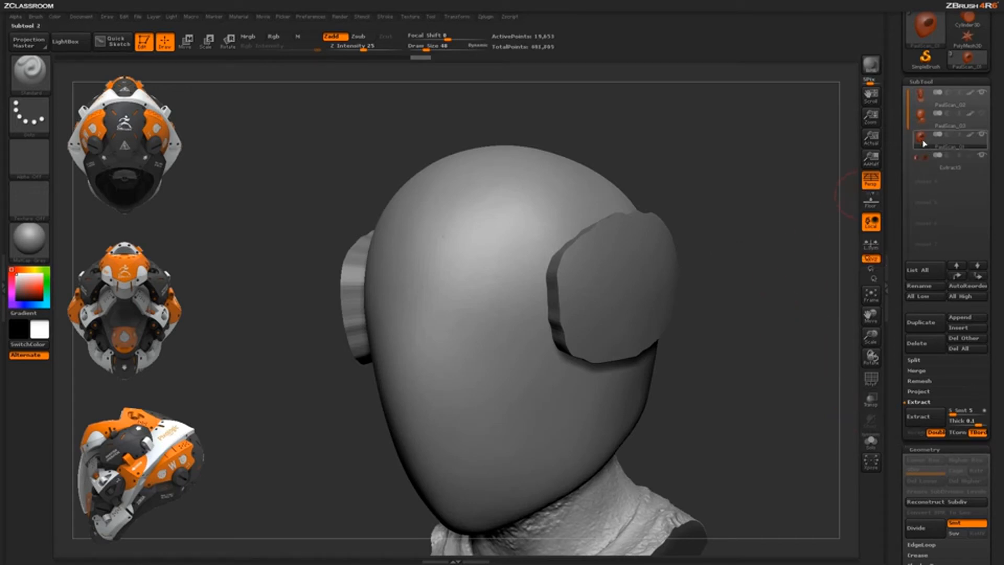
{"action": "mouse_move", "coordinate": [924, 163]}
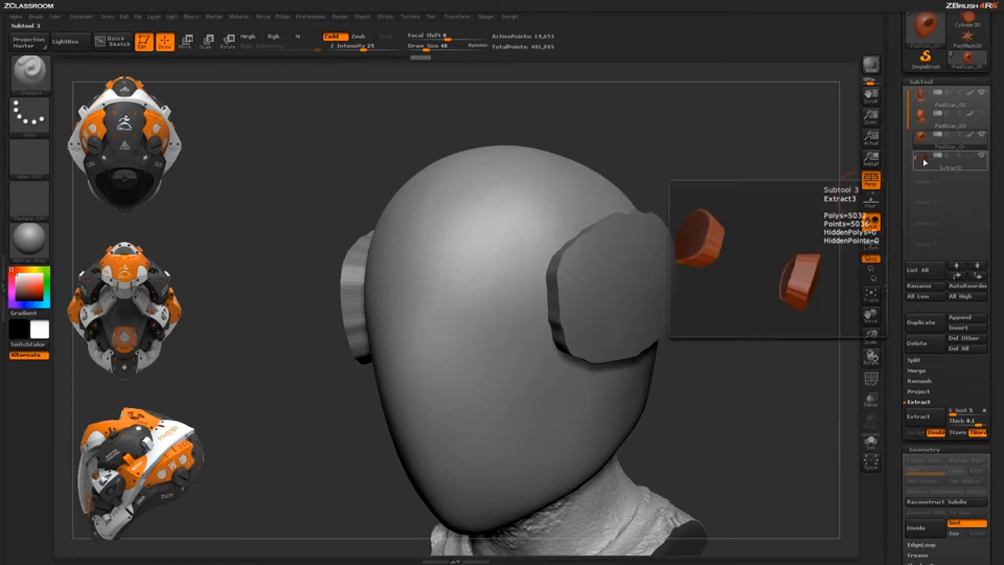
{"action": "left_click", "coordinate": [963, 170]}
{"action": "mouse_move", "coordinate": [764, 410]}
{"action": "left_mouse_down"}
{"action": "mouse_move", "coordinate": [853, 446]}
{"action": "mouse_move", "coordinate": [791, 451]}
{"action": "mouse_move", "coordinate": [764, 422]}
{"action": "left_mouse_up"}
{"action": "left_click", "coordinate": [870, 442]}
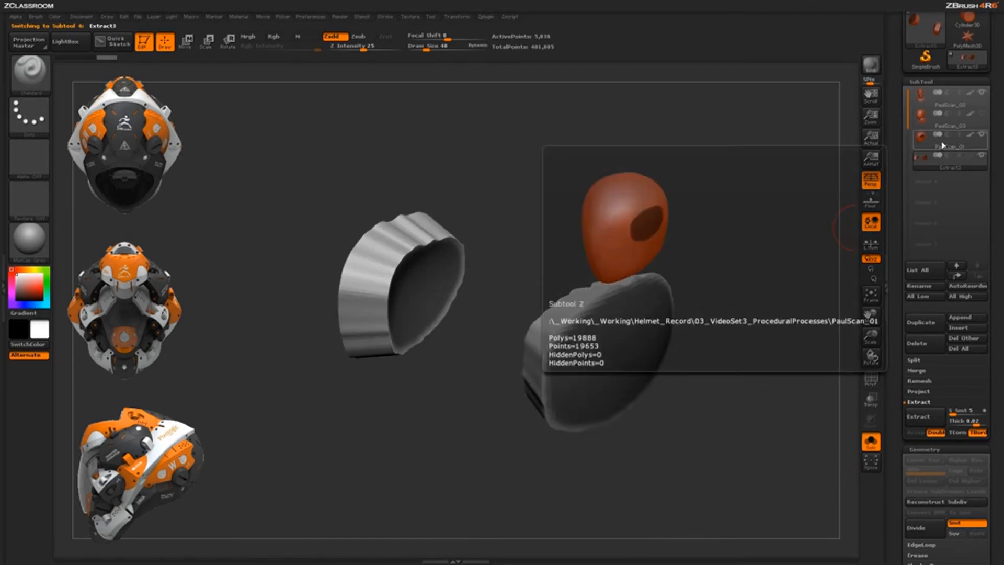
- Hide the helmet shell subtool, turn Solo off and inspect the extracted panels on the head from several angles
{"action": "mouse_move", "coordinate": [941, 152]}
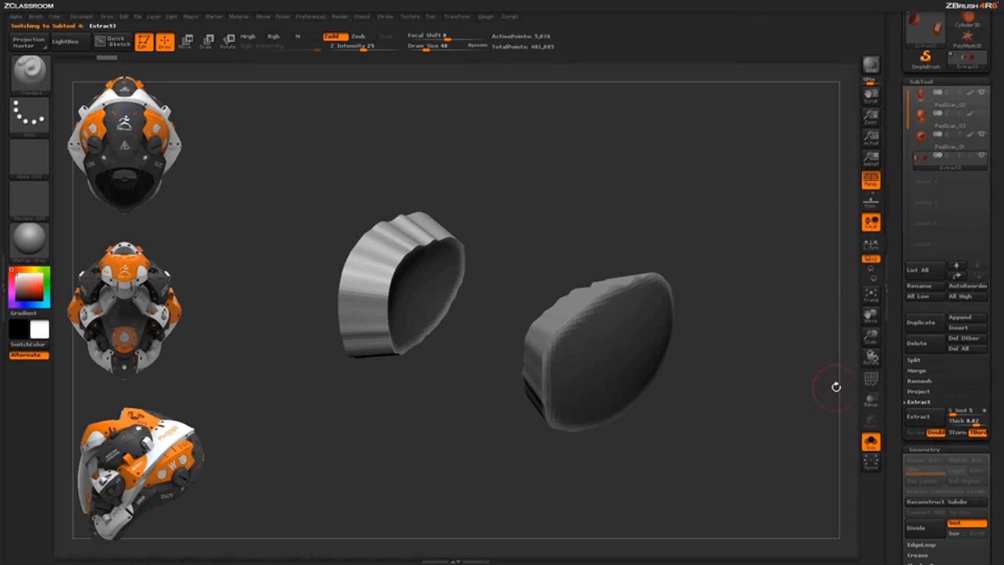
{"action": "mouse_move", "coordinate": [929, 152]}
{"action": "left_click", "coordinate": [981, 137]}
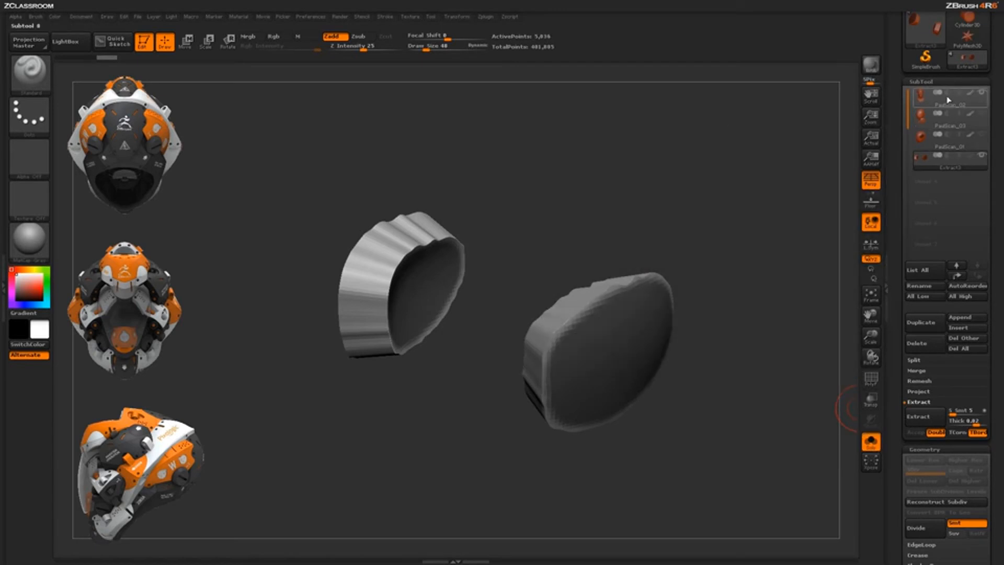
{"action": "left_click", "coordinate": [870, 442]}
{"action": "left_click_drag", "start_coordinate": [773, 410], "coordinate": [766, 399], "text": "shift"}
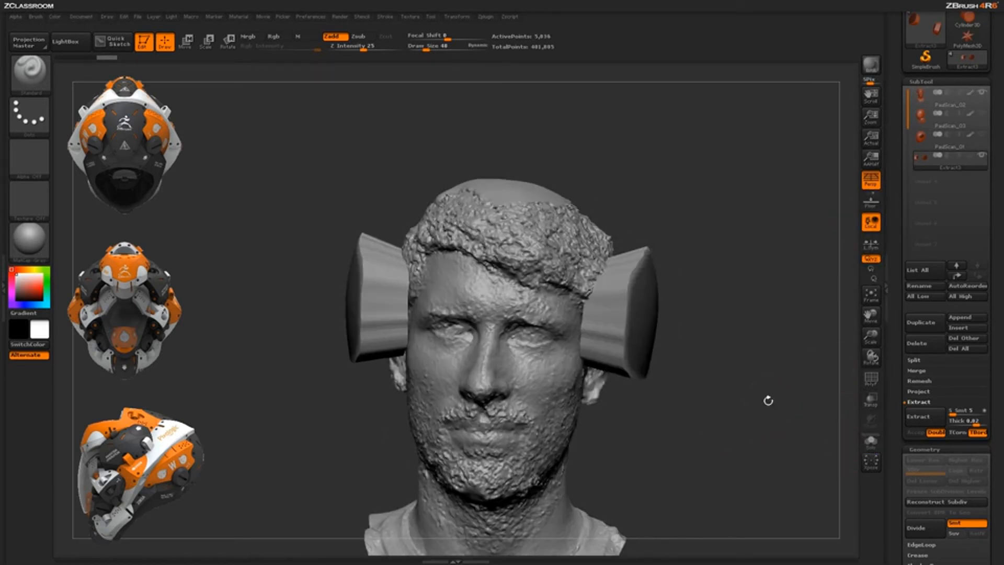
{"action": "mouse_move", "coordinate": [673, 201]}
{"action": "left_mouse_down"}
{"action": "mouse_move", "coordinate": [693, 289]}
{"action": "mouse_move", "coordinate": [705, 254]}
{"action": "mouse_move", "coordinate": [686, 162]}
{"action": "left_mouse_up"}
{"action": "left_click_drag", "start_coordinate": [635, 188], "coordinate": [660, 272]}
{"action": "mouse_move", "coordinate": [939, 153]}
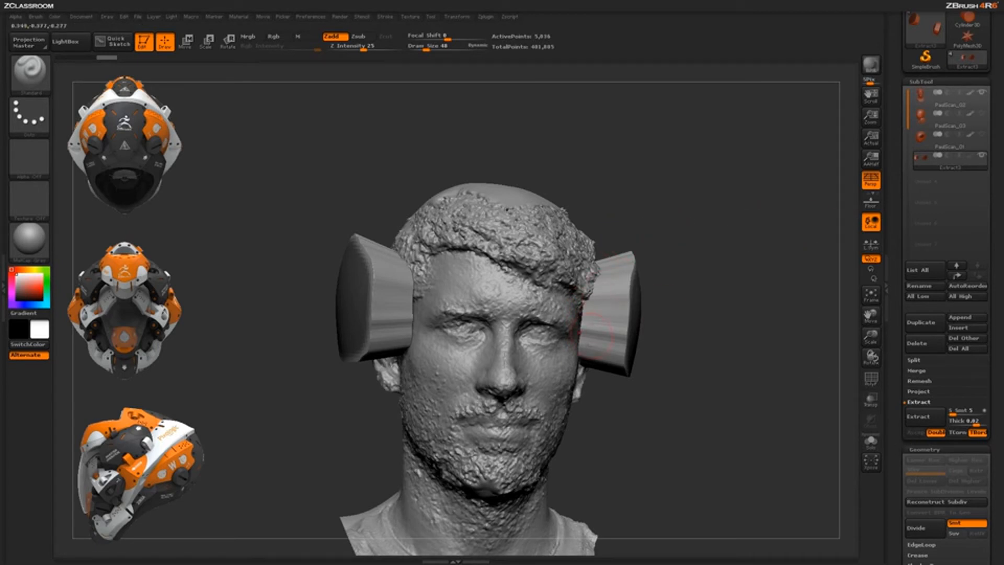
{"action": "left_click_drag", "start_coordinate": [702, 204], "coordinate": [601, 269]}
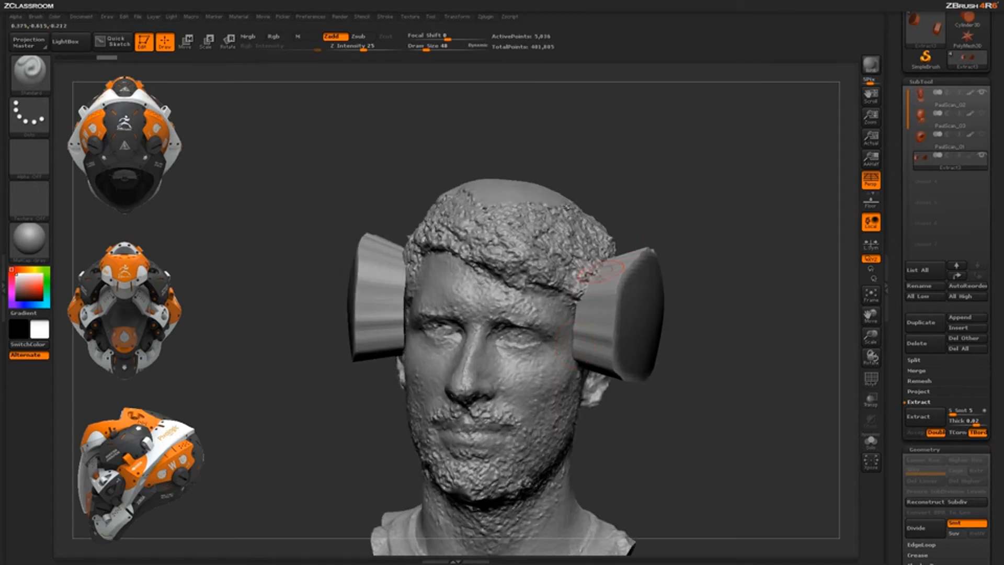
{"action": "left_click_drag", "start_coordinate": [682, 218], "coordinate": [549, 398]}
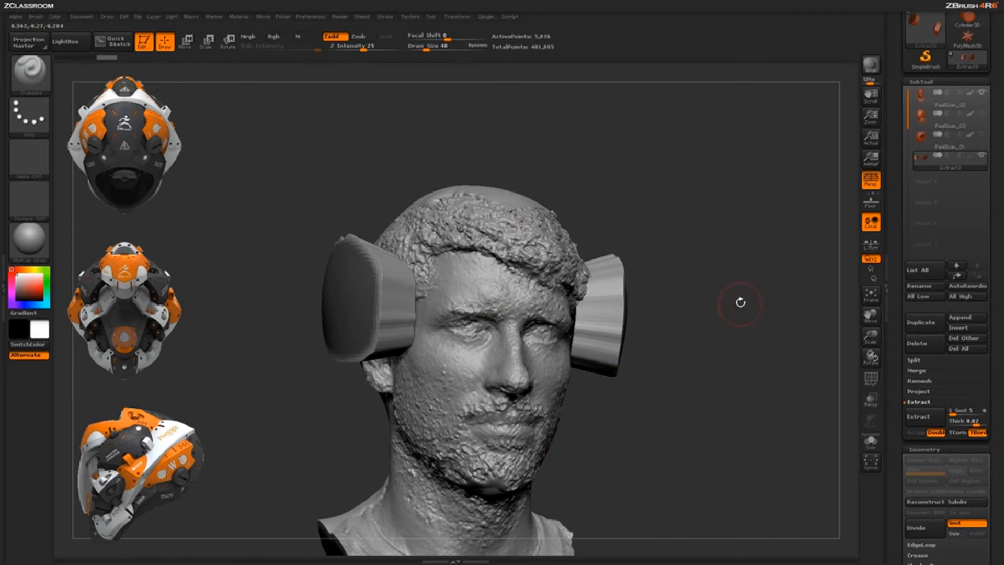
{"action": "mouse_move", "coordinate": [742, 298]}
{"action": "left_mouse_down"}
{"action": "mouse_move", "coordinate": [760, 323]}
{"action": "mouse_move", "coordinate": [766, 363]}
{"action": "mouse_move", "coordinate": [764, 335]}
{"action": "left_mouse_up"}
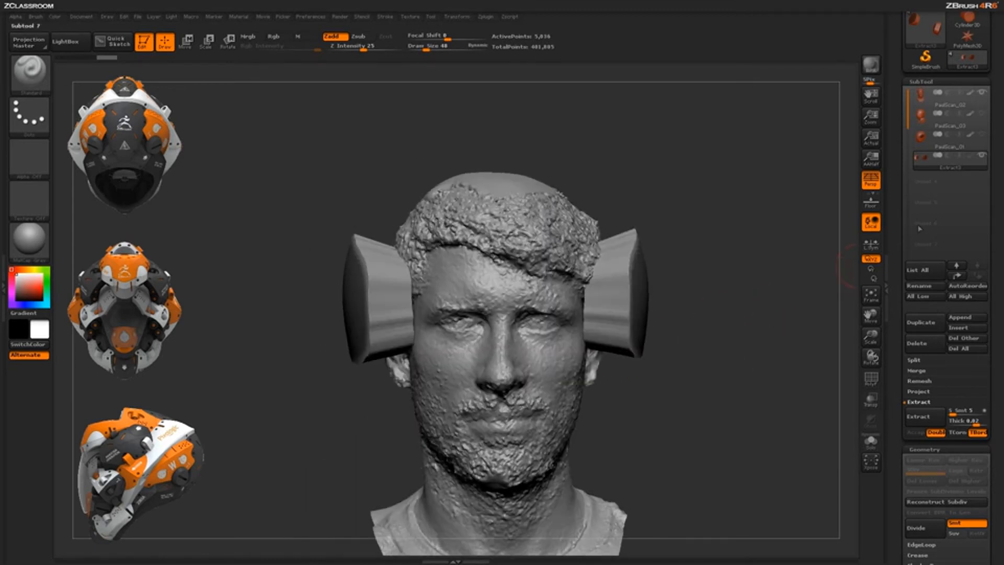
- Hide the first extracted panels, extract the helmet shell's masked patch again with Double turned off, and accept it
{"action": "left_click", "coordinate": [961, 149]}
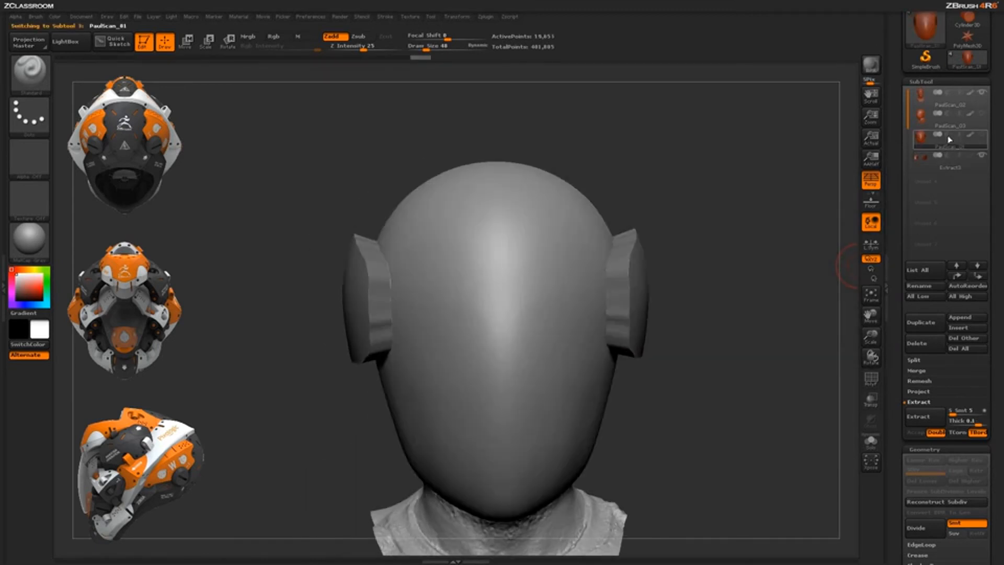
{"action": "left_click", "coordinate": [982, 157]}
{"action": "left_click_drag", "start_coordinate": [738, 306], "coordinate": [544, 309]}
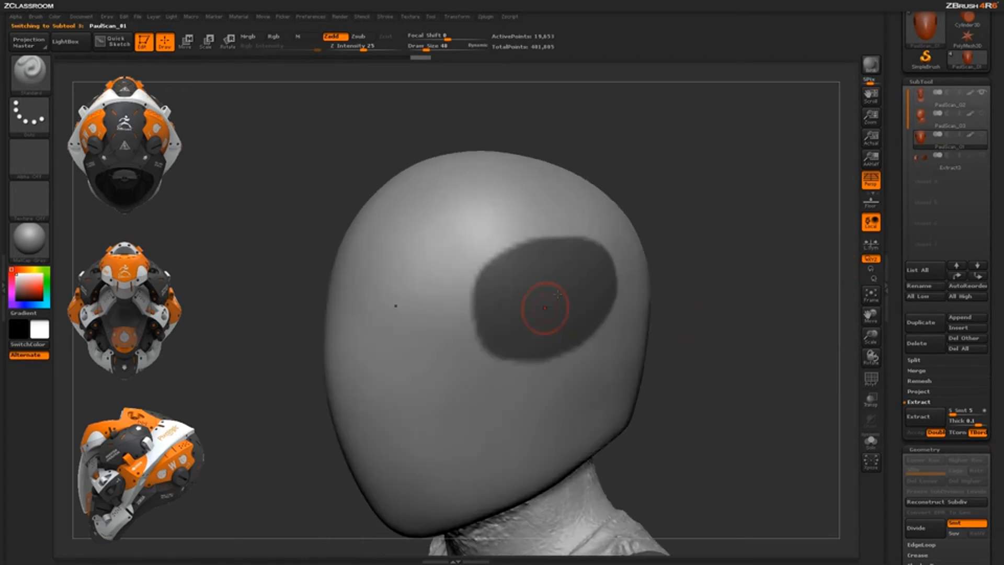
{"action": "mouse_move", "coordinate": [790, 313]}
{"action": "left_mouse_down"}
{"action": "mouse_move", "coordinate": [769, 330]}
{"action": "mouse_move", "coordinate": [784, 328]}
{"action": "left_mouse_up"}
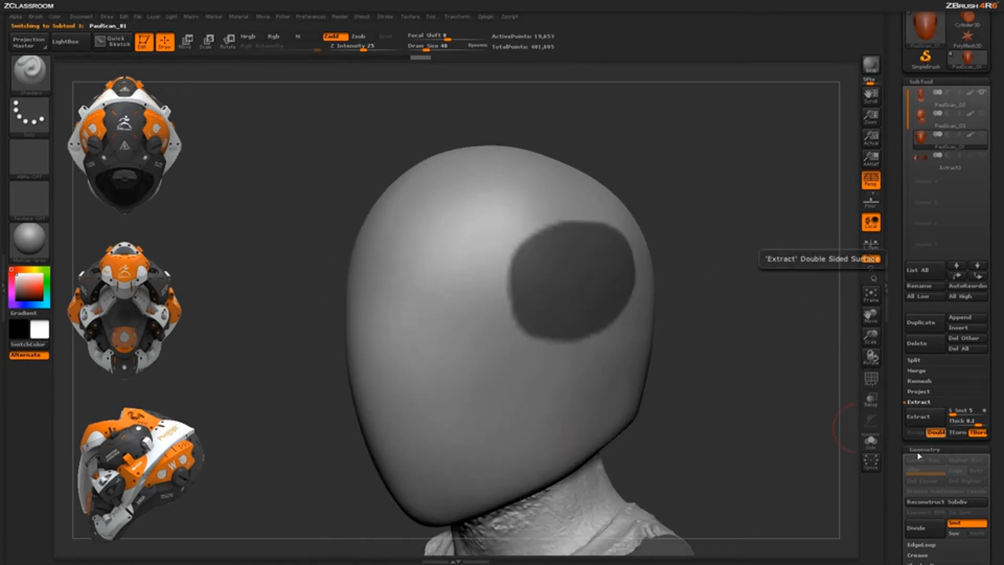
{"action": "left_click", "coordinate": [931, 422]}
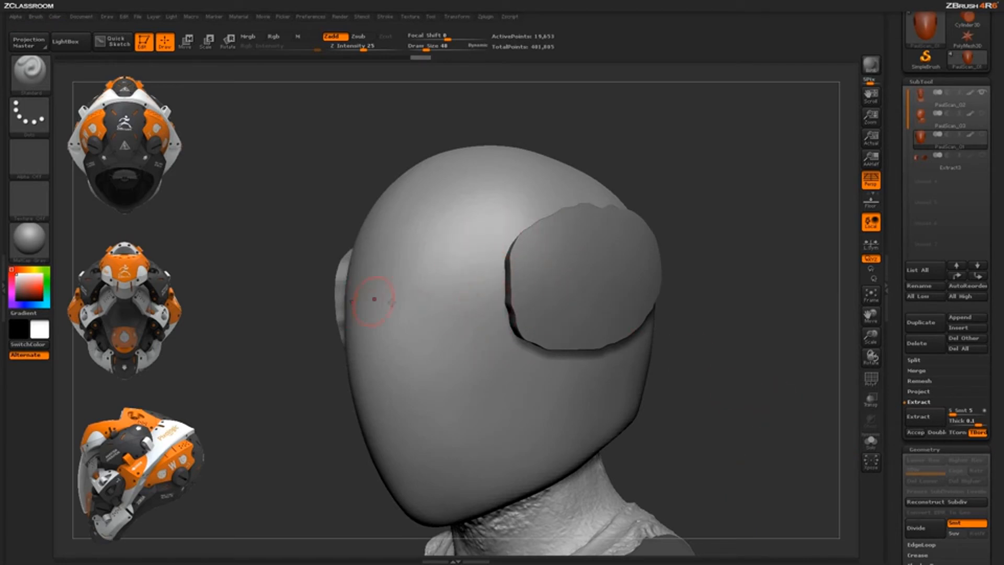
{"action": "left_click", "coordinate": [914, 433]}
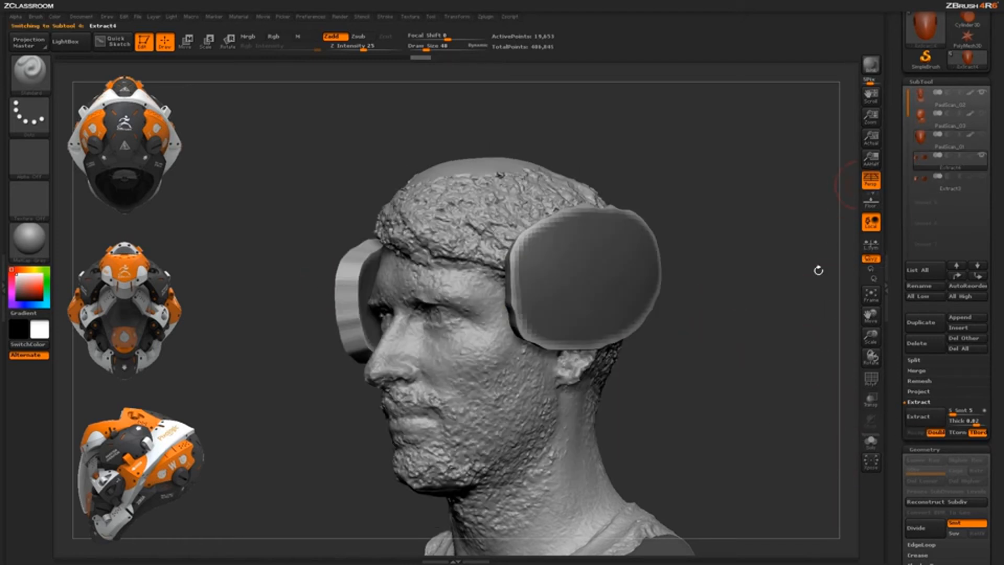
- Examine the new single-sided extracted panels against the head from the front and from both sides
{"action": "left_click_drag", "start_coordinate": [740, 350], "coordinate": [718, 363]}
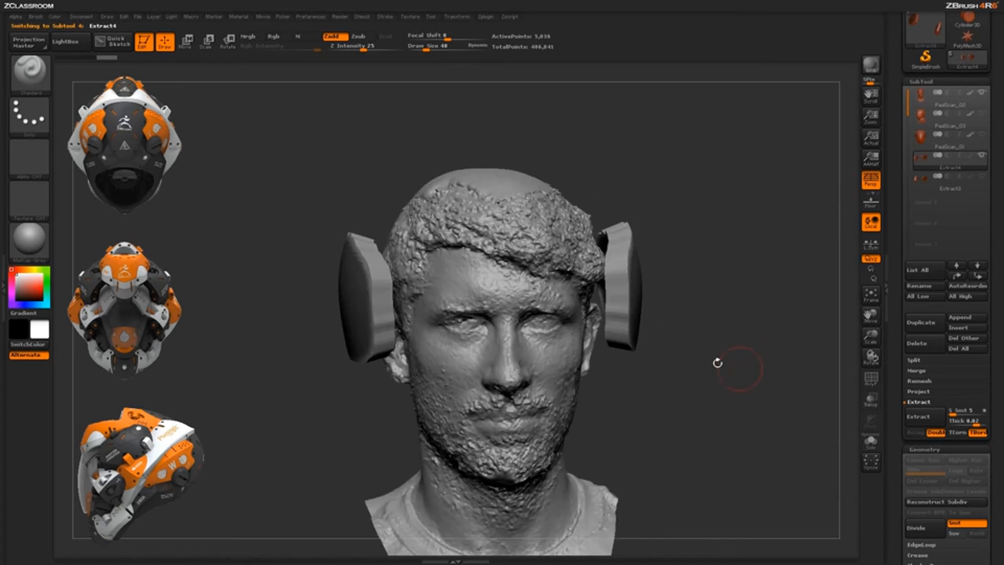
{"action": "left_click_drag", "start_coordinate": [723, 280], "coordinate": [633, 299]}
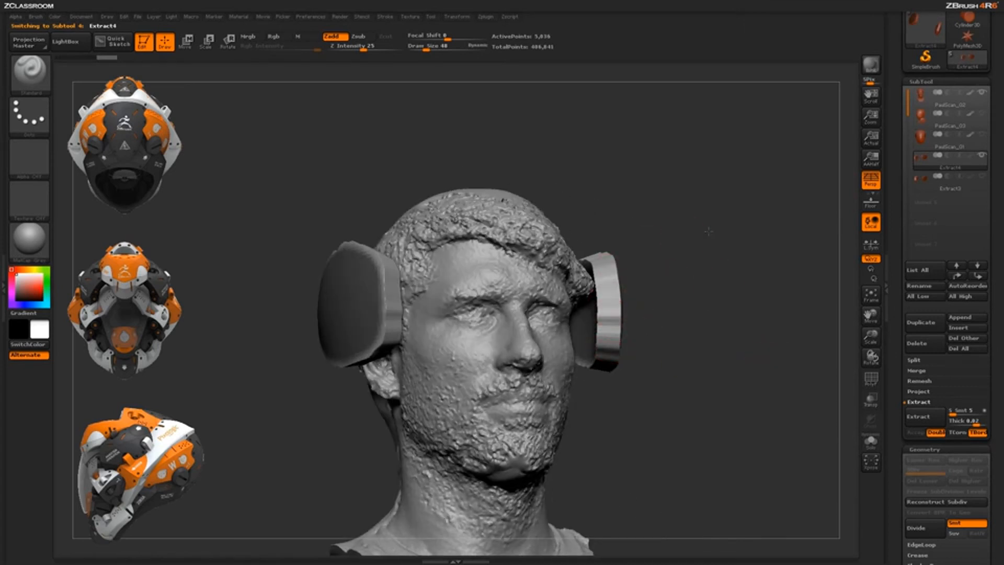
{"action": "left_click_drag", "start_coordinate": [708, 231], "coordinate": [619, 294]}
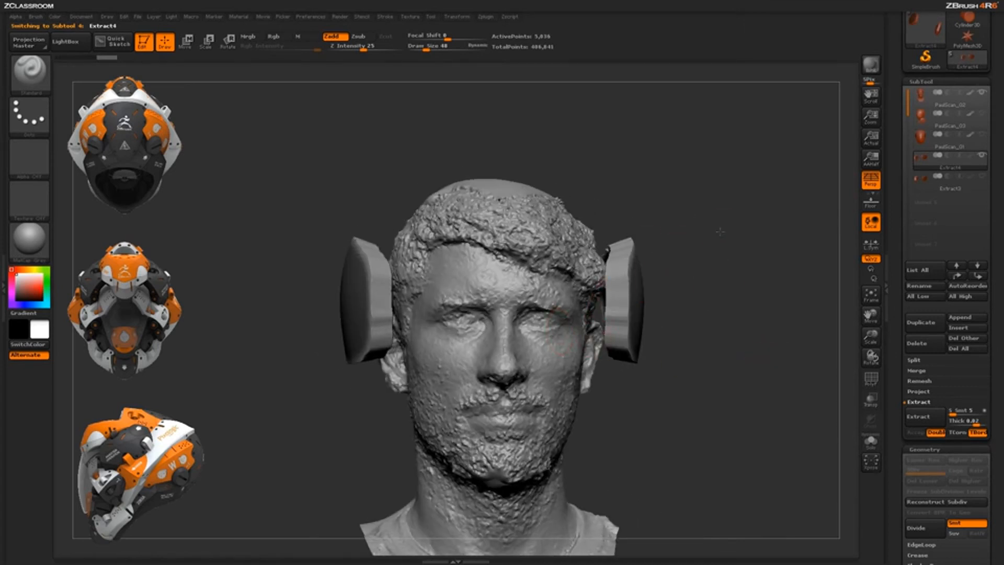
{"action": "left_click_drag", "start_coordinate": [720, 232], "coordinate": [386, 331]}
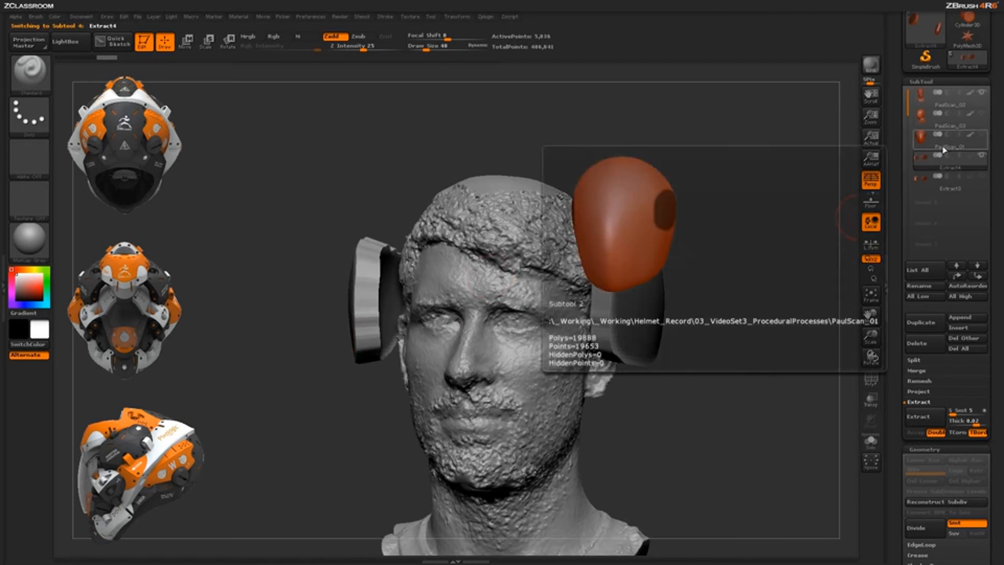
{"action": "left_click_drag", "start_coordinate": [751, 352], "coordinate": [761, 361]}
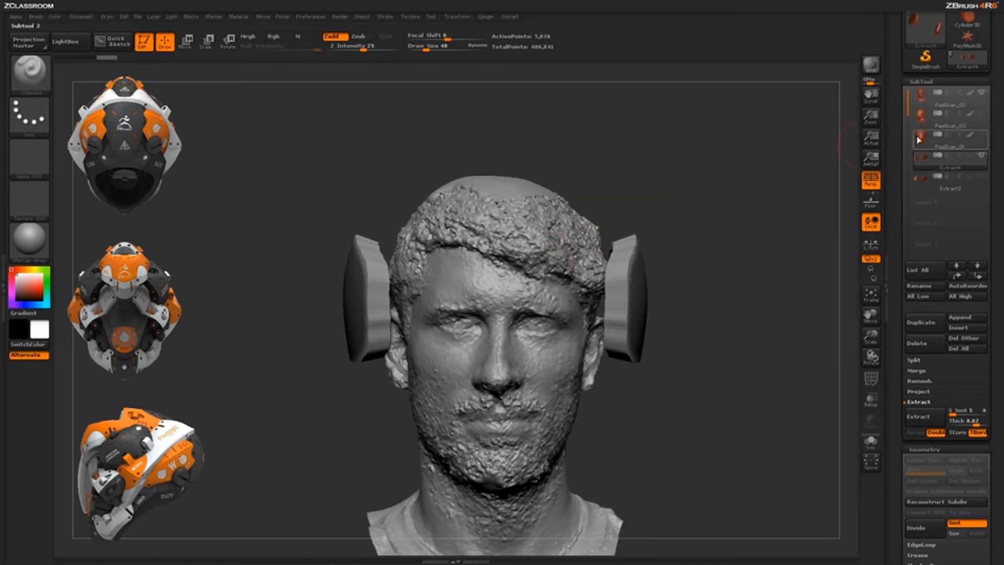
{"action": "left_click_drag", "start_coordinate": [723, 226], "coordinate": [702, 303]}
- Turn on PolyFrame and examine the polygroups of the new panels' faces and rims
{"action": "left_click", "coordinate": [871, 378]}
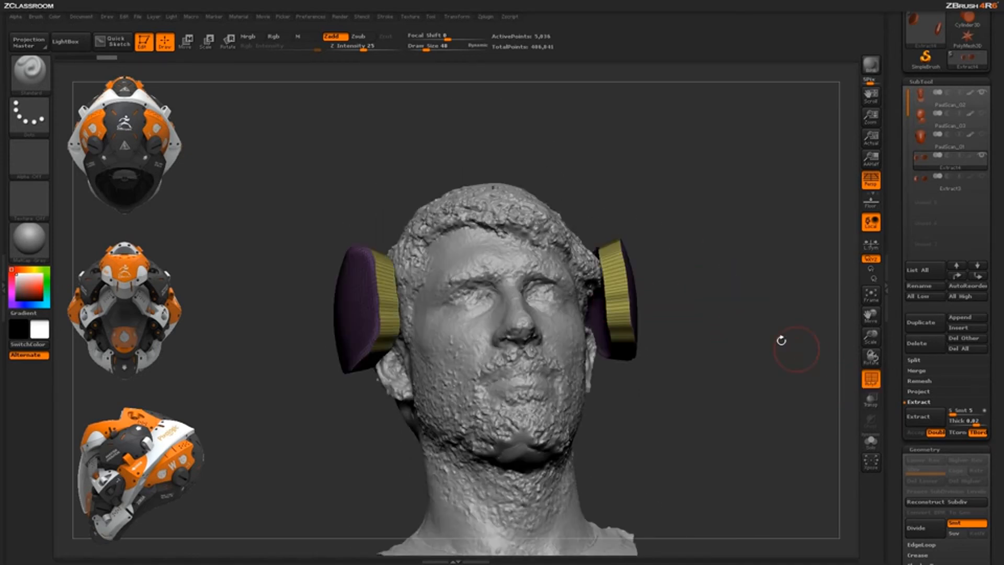
{"action": "left_click_drag", "start_coordinate": [782, 340], "coordinate": [660, 170]}
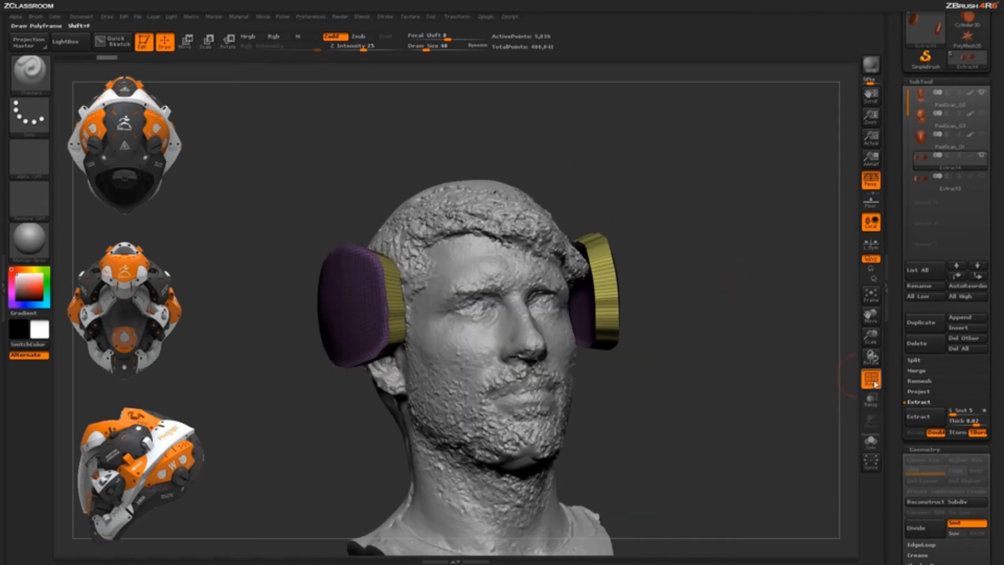
{"action": "left_click_drag", "start_coordinate": [791, 368], "coordinate": [559, 426]}
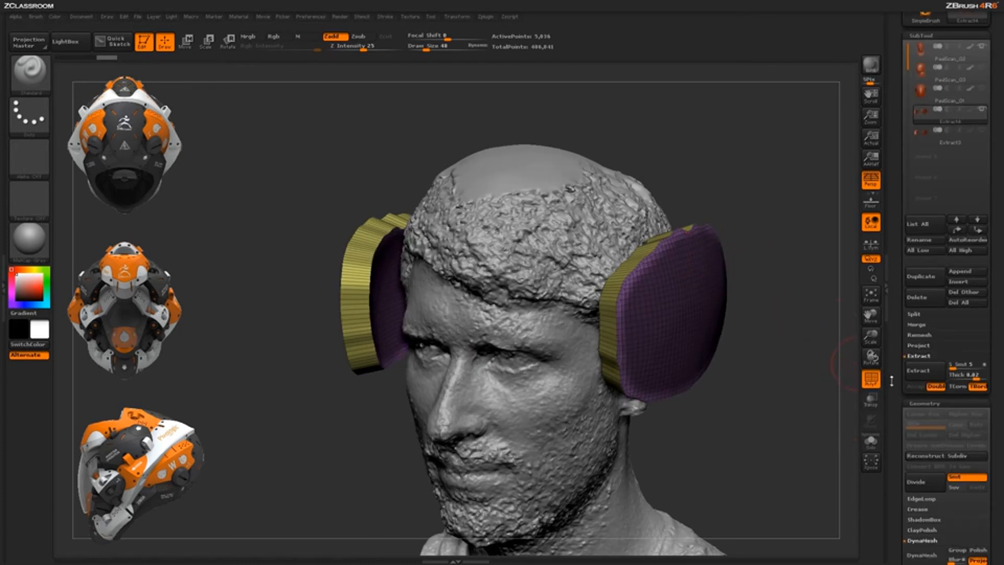
- Open the Deformation settings, turn PolyFrame off and clear the mask from the extracted panels
{"action": "left_click_drag", "start_coordinate": [898, 407], "coordinate": [891, 268]}
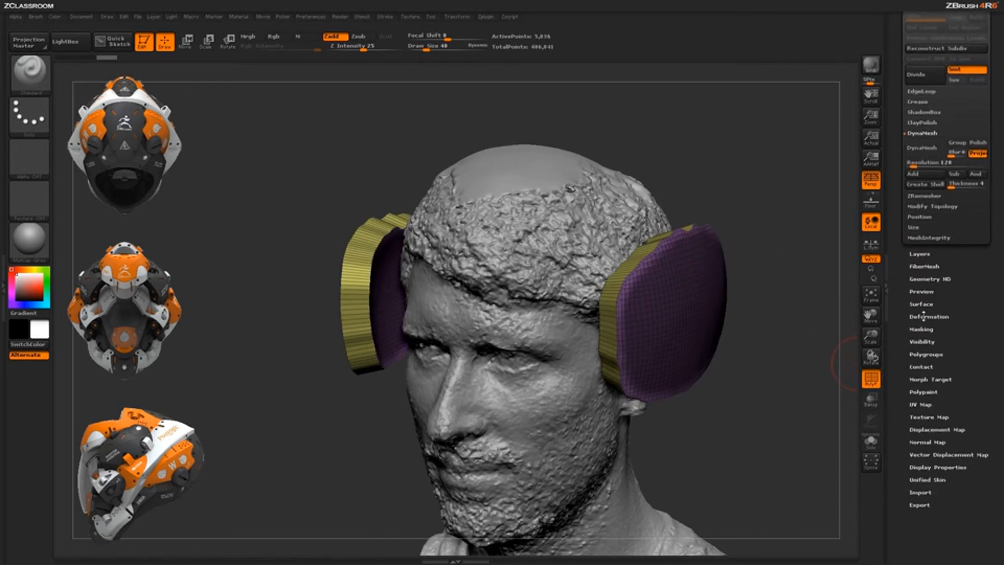
{"action": "left_click", "coordinate": [926, 316]}
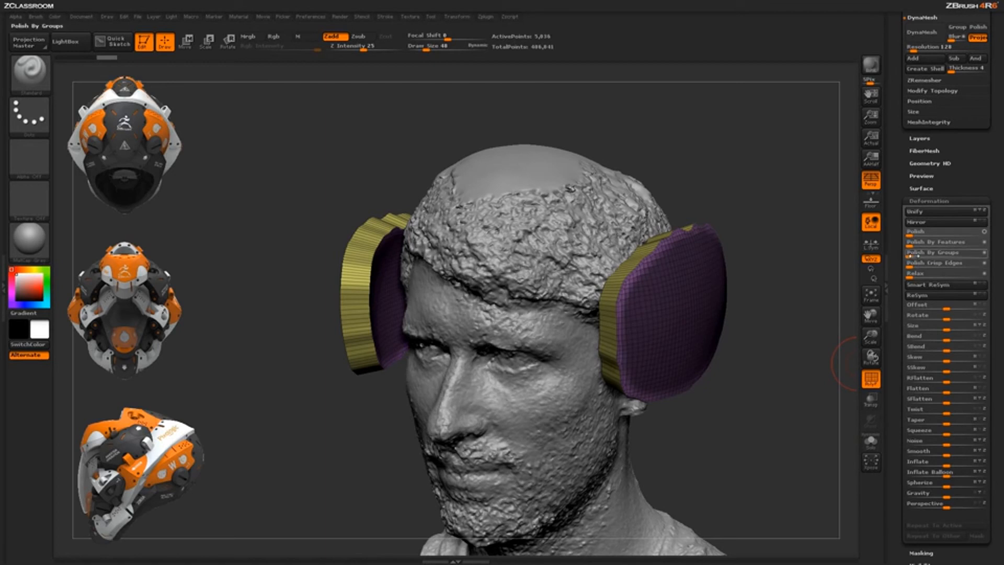
{"action": "left_click", "coordinate": [871, 384]}
{"action": "left_click_drag", "start_coordinate": [808, 369], "coordinate": [742, 350]}
{"action": "left_click_drag", "start_coordinate": [575, 306], "coordinate": [525, 280]}
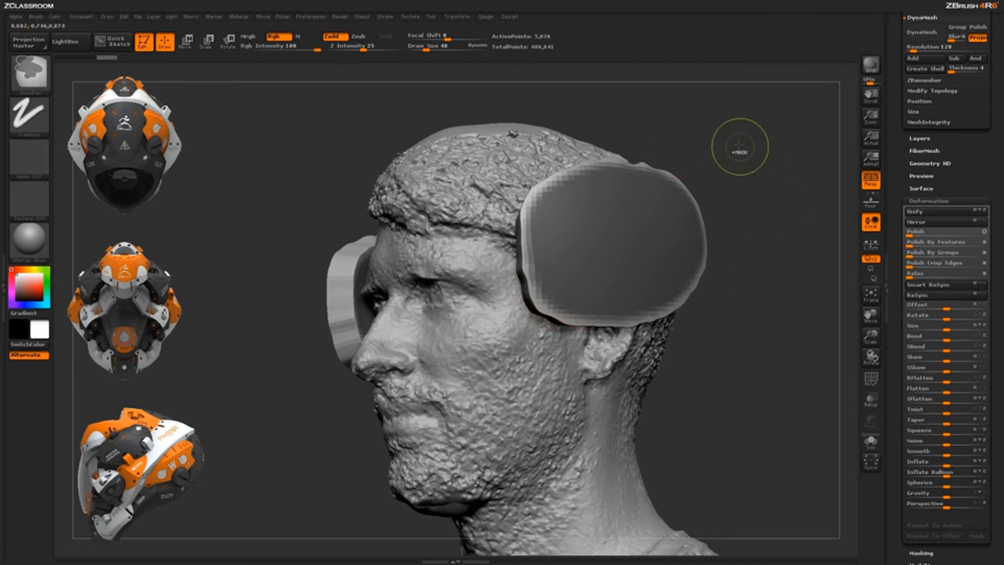
{"action": "left_click_drag", "start_coordinate": [740, 147], "coordinate": [766, 398], "text": "ctrl"}
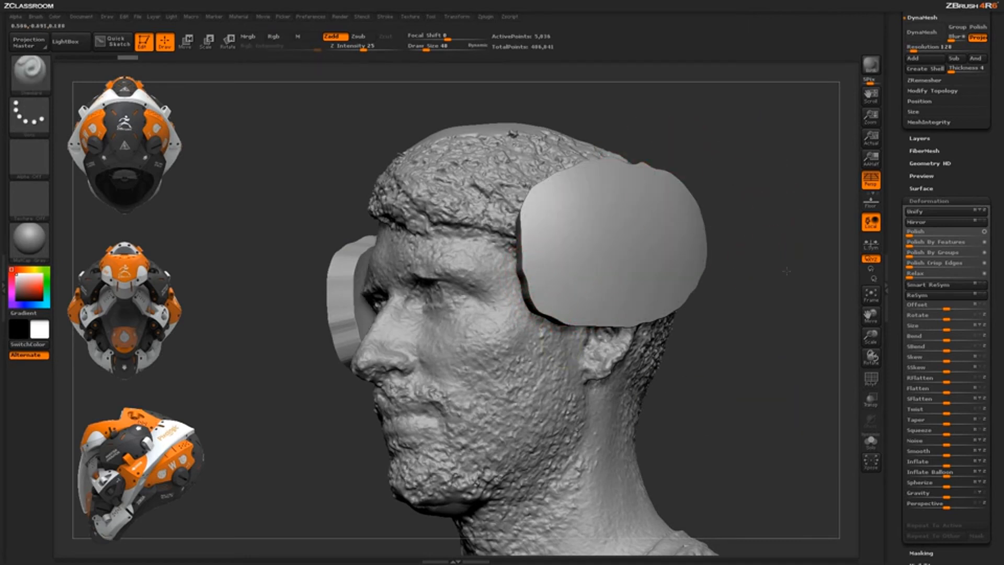
- Display PolyFrame again to inspect the unmasked panels' polygroups from the front and the side, and turn it off
{"action": "left_click_drag", "start_coordinate": [786, 271], "coordinate": [689, 282]}
{"action": "left_click", "coordinate": [870, 379]}
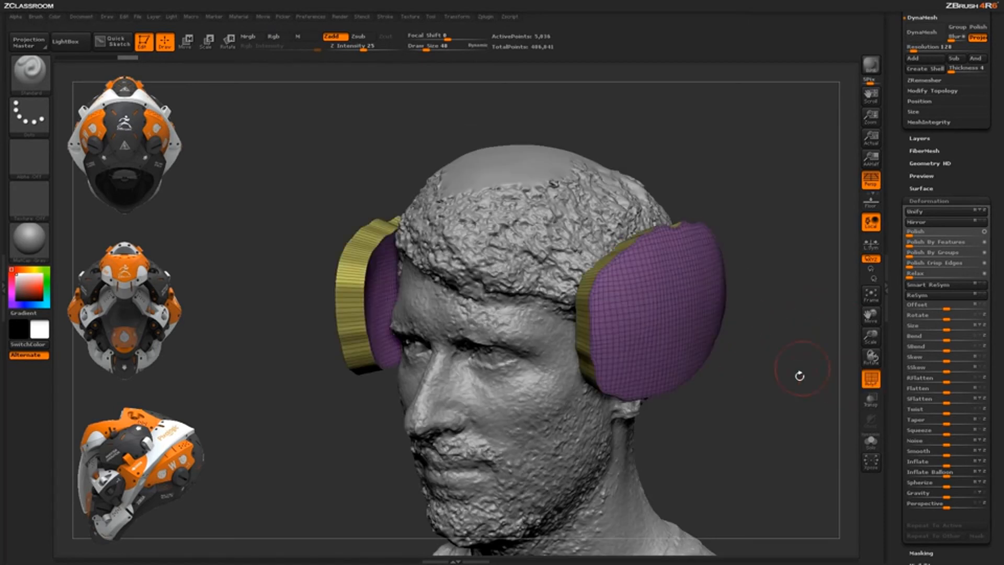
{"action": "left_click_drag", "start_coordinate": [799, 376], "coordinate": [851, 375]}
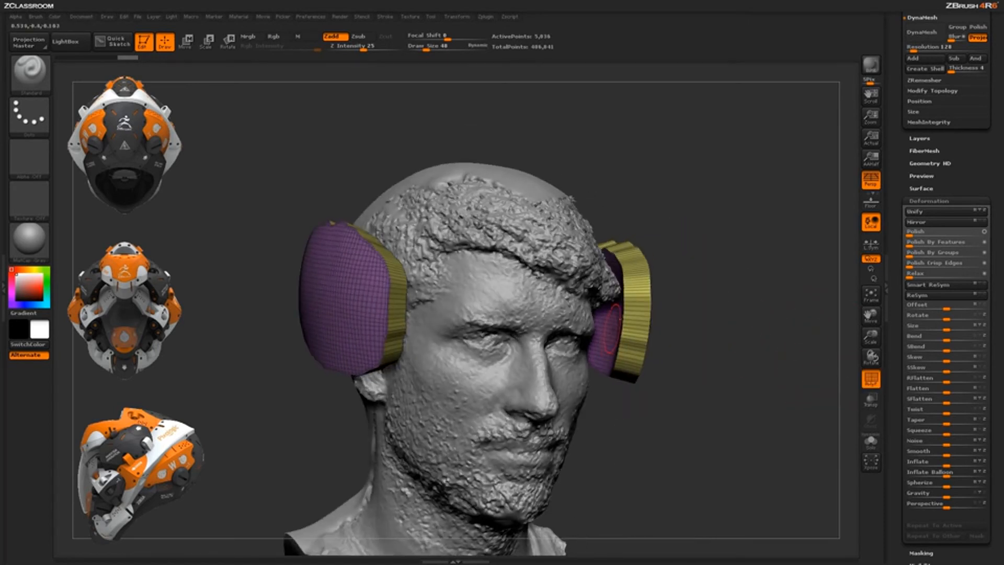
{"action": "left_click_drag", "start_coordinate": [747, 293], "coordinate": [688, 231]}
{"action": "left_click_drag", "start_coordinate": [821, 236], "coordinate": [763, 292]}
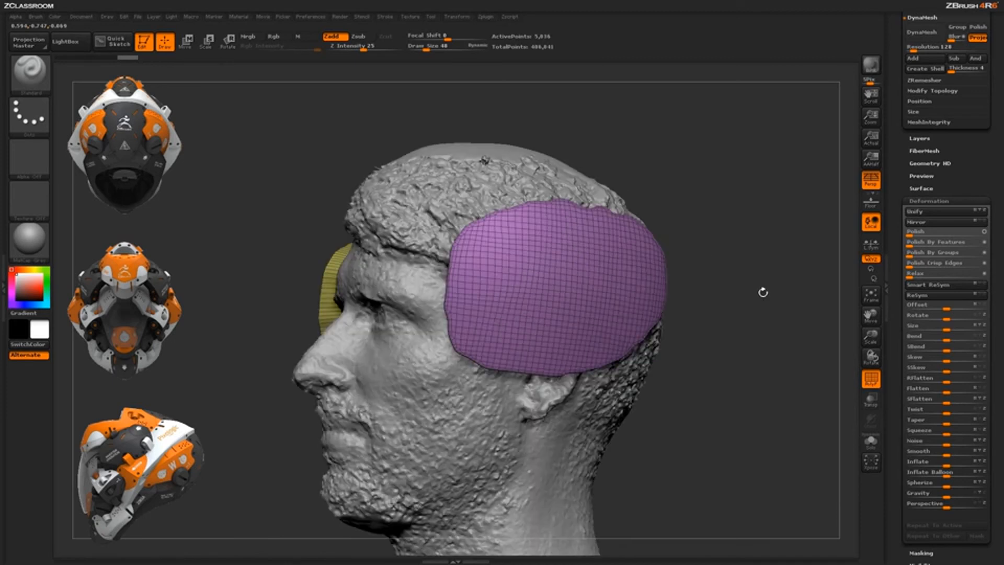
{"action": "left_click", "coordinate": [871, 380]}
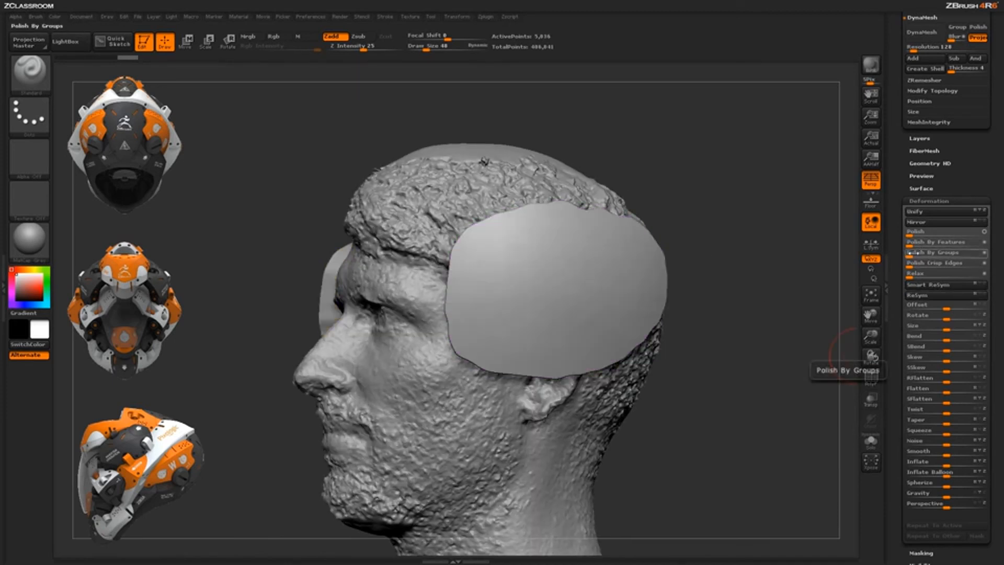
- Smooth the jagged outlines of the extracted panels with repeated passes of Polish By Groups
{"action": "left_click", "coordinate": [910, 252]}
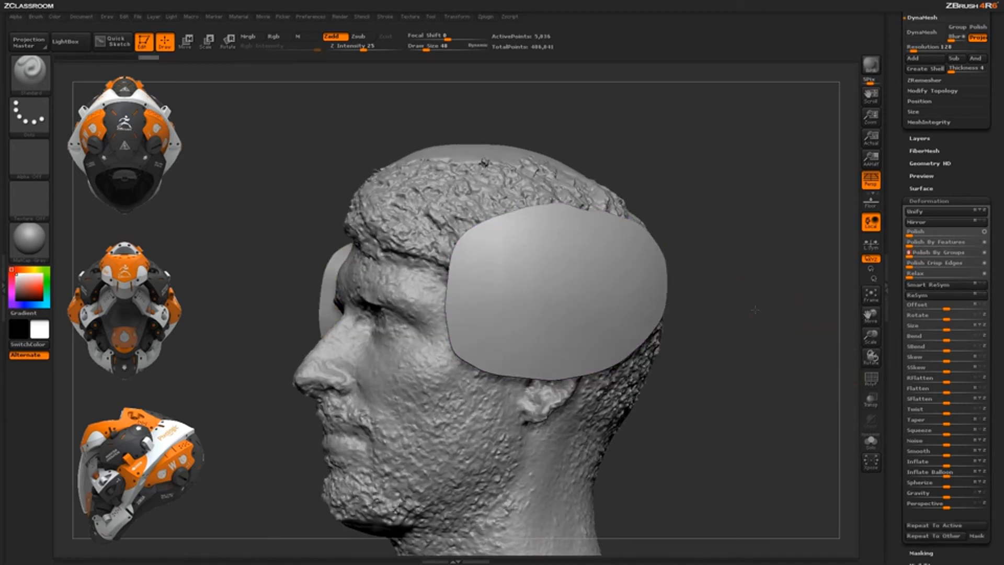
{"action": "left_click_drag", "start_coordinate": [755, 309], "coordinate": [794, 303]}
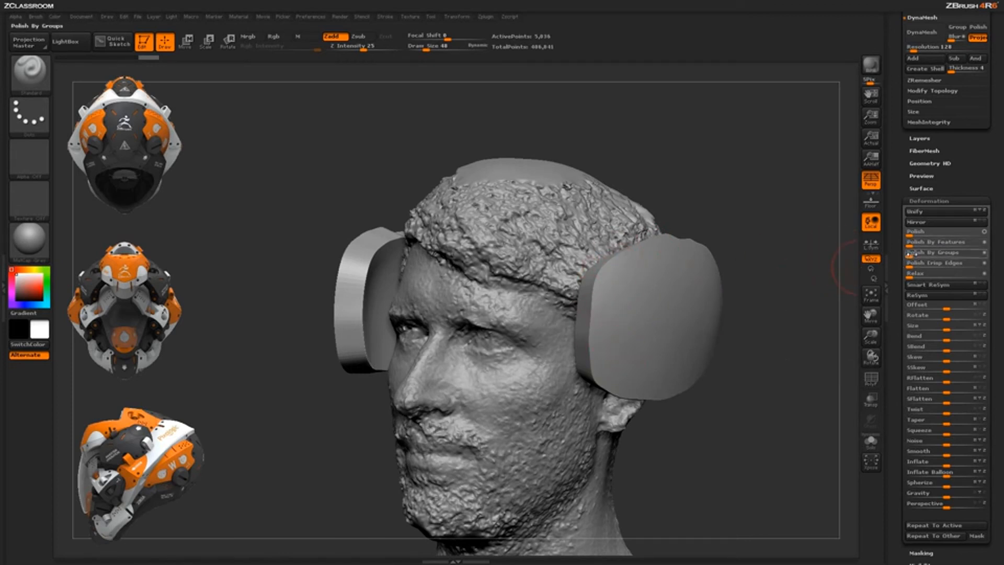
{"action": "left_click_drag", "start_coordinate": [910, 253], "coordinate": [929, 252]}
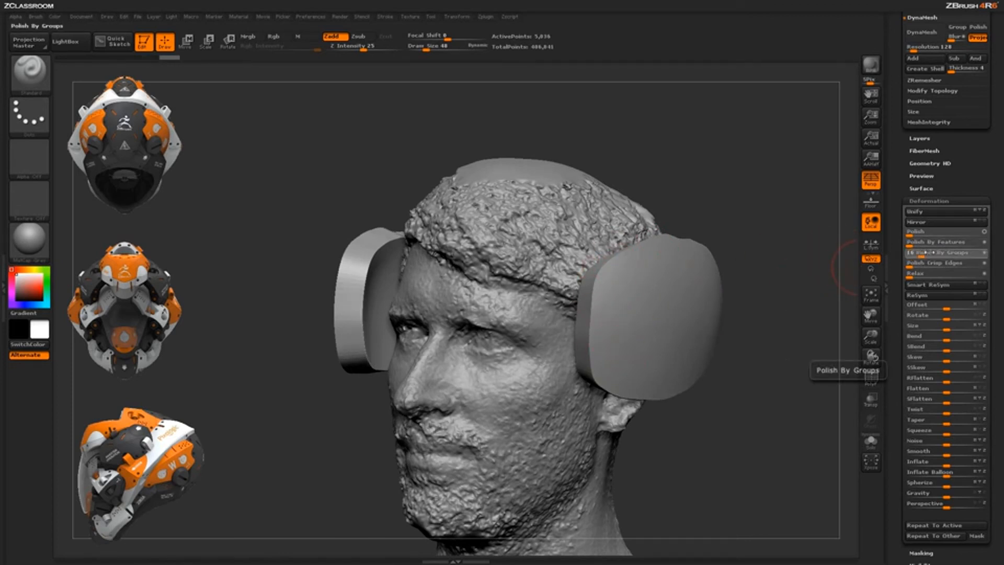
{"action": "left_click", "coordinate": [913, 255]}
{"action": "left_click", "coordinate": [913, 257]}
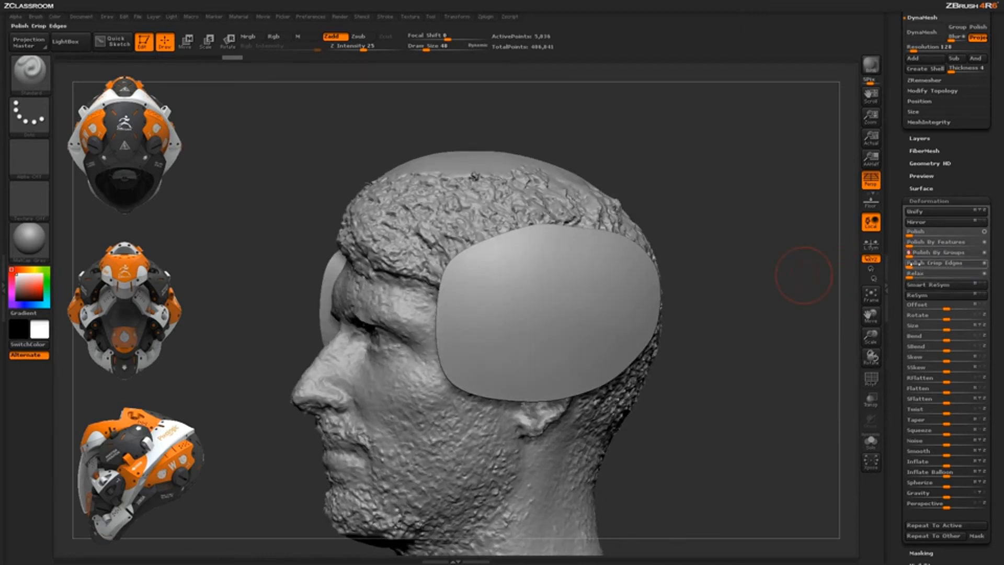
- Reapply the last Polish By Groups action to the extracted side panels several times with Repeat To Active
{"action": "scroll", "coordinate": [899, 346], "scroll_direction": "down", "scroll_amount": 5}
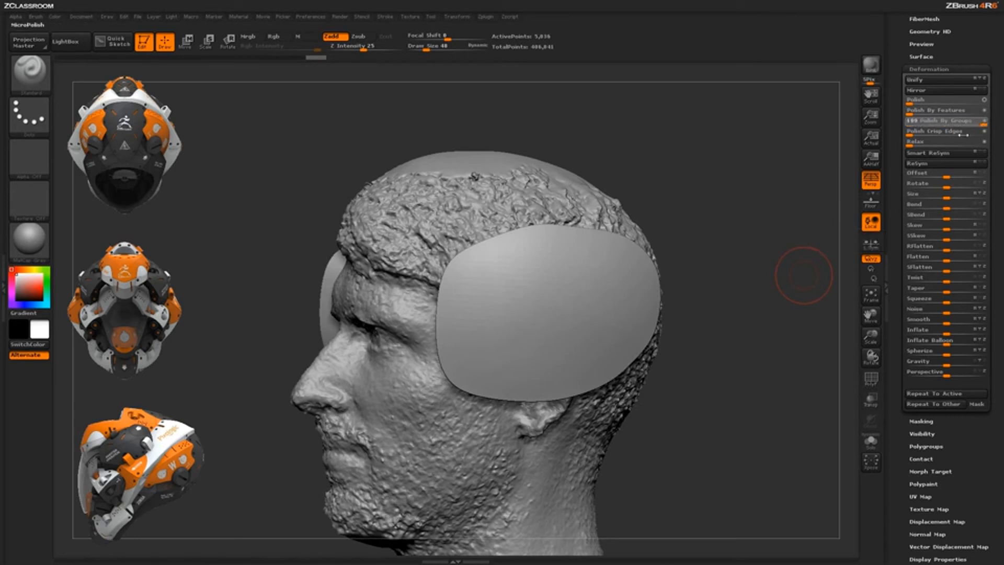
{"action": "left_click", "coordinate": [929, 397]}
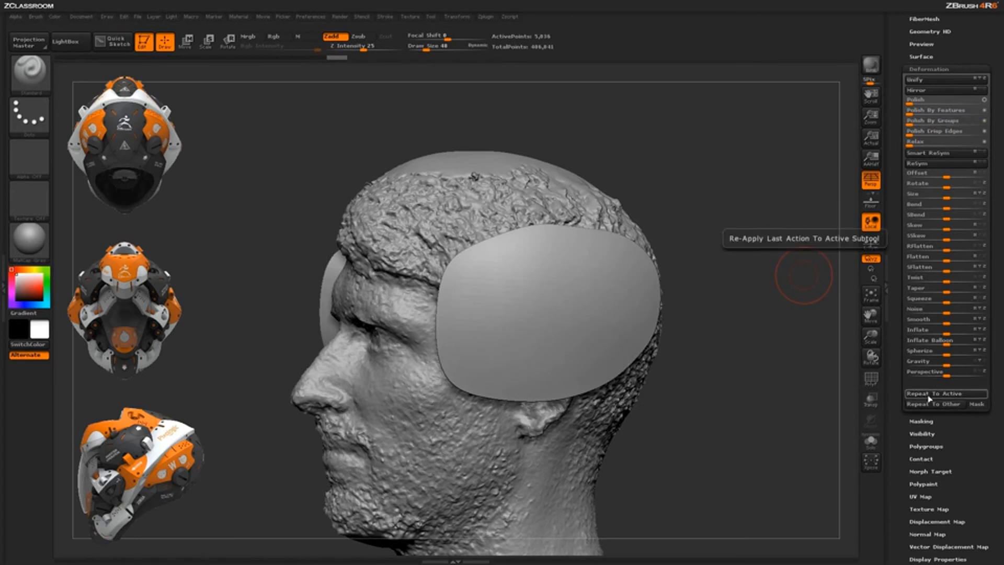
{"action": "left_click", "coordinate": [930, 397]}
{"action": "left_click", "coordinate": [931, 399]}
{"action": "left_click", "coordinate": [931, 396]}
{"action": "left_click", "coordinate": [930, 398]}
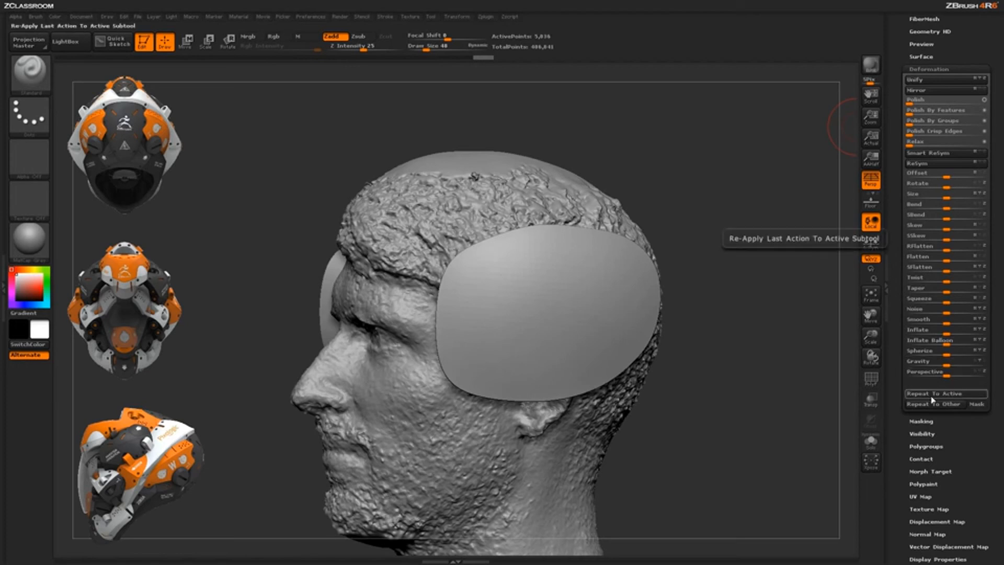
- Check the polished side panels' shape, select the helmet shell subtool and hide the side panels
{"action": "left_click_drag", "start_coordinate": [751, 394], "coordinate": [761, 310]}
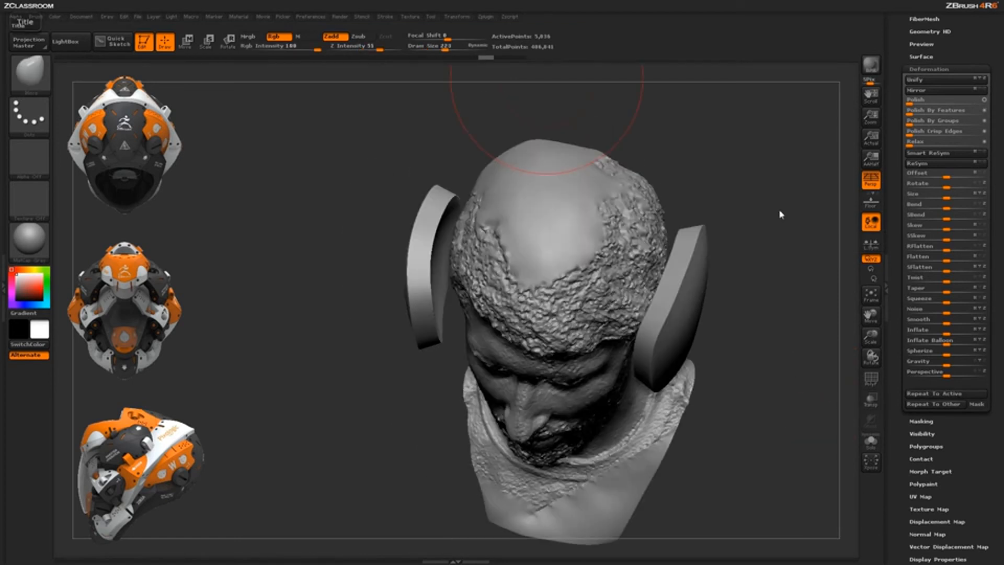
{"action": "left_click_drag", "start_coordinate": [780, 215], "coordinate": [784, 235]}
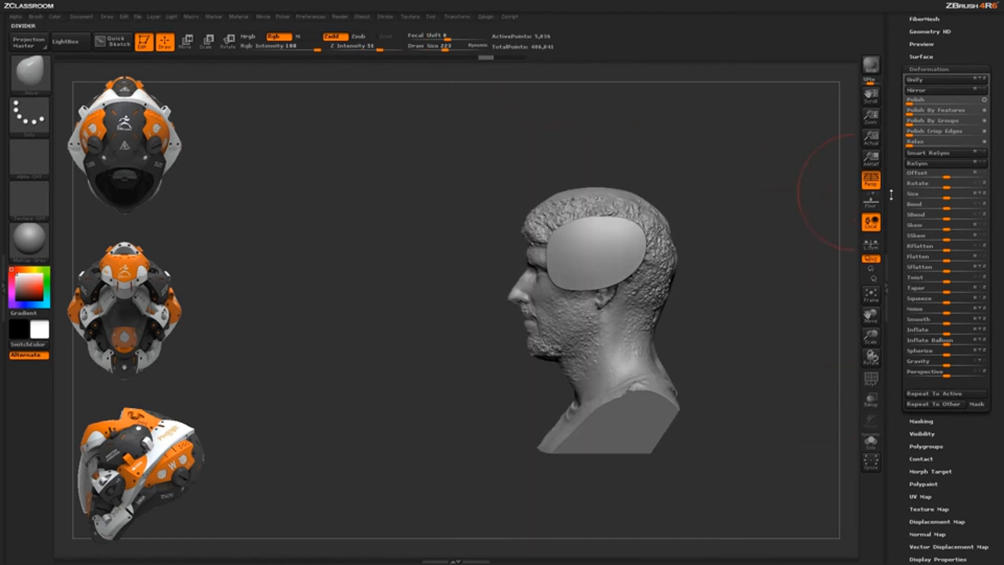
{"action": "scroll", "coordinate": [892, 337], "scroll_direction": "up", "scroll_amount": 10}
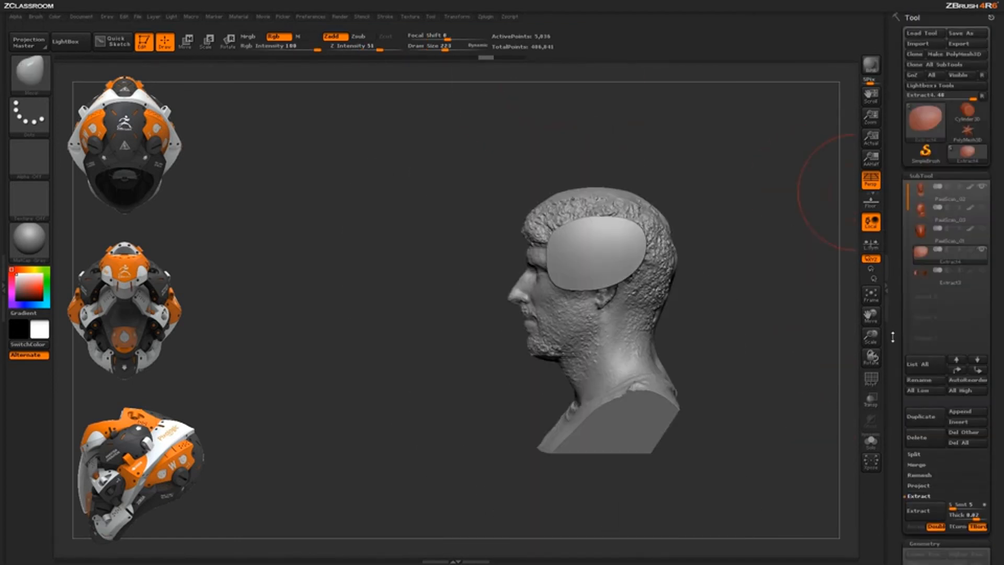
{"action": "left_click", "coordinate": [949, 238]}
{"action": "left_click_drag", "start_coordinate": [745, 309], "coordinate": [749, 287]}
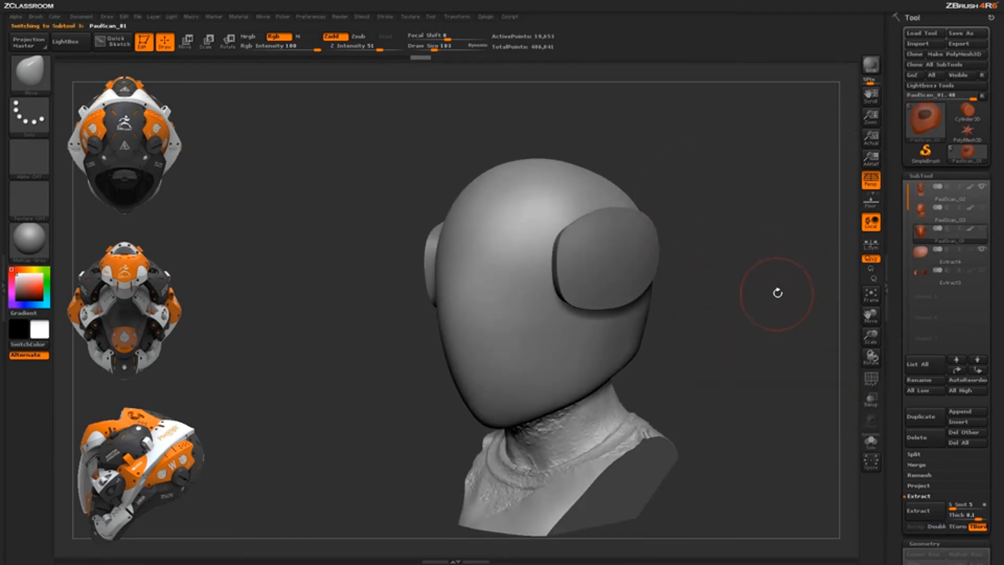
{"action": "left_click", "coordinate": [981, 249]}
{"action": "left_click_drag", "start_coordinate": [743, 293], "coordinate": [586, 293]}
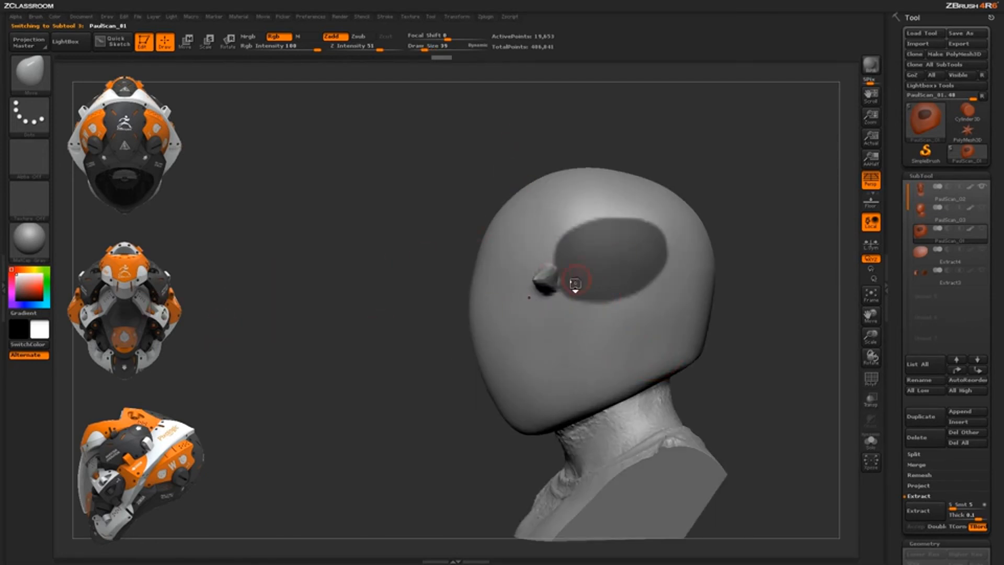
- Replace the shell's oval mask with a bent strap shape running from the side of the head down to the jaw
{"action": "mouse_move", "coordinate": [544, 277]}
{"action": "left_mouse_down", "text": "ctrl"}
{"action": "mouse_move", "coordinate": [630, 257]}
{"action": "mouse_move", "coordinate": [581, 269]}
{"action": "mouse_move", "coordinate": [649, 267]}
{"action": "mouse_move", "coordinate": [652, 252]}
{"action": "mouse_move", "coordinate": [578, 260]}
{"action": "mouse_move", "coordinate": [570, 234]}
{"action": "mouse_move", "coordinate": [590, 224]}
{"action": "left_mouse_up", "text": "ctrl"}
{"action": "mouse_move", "coordinate": [565, 294]}
{"action": "left_mouse_down", "text": "ctrl"}
{"action": "mouse_move", "coordinate": [543, 374]}
{"action": "mouse_move", "coordinate": [505, 400]}
{"action": "mouse_move", "coordinate": [552, 389]}
{"action": "mouse_move", "coordinate": [572, 362]}
{"action": "mouse_move", "coordinate": [579, 307]}
{"action": "mouse_move", "coordinate": [654, 291]}
{"action": "left_mouse_up", "text": "ctrl"}
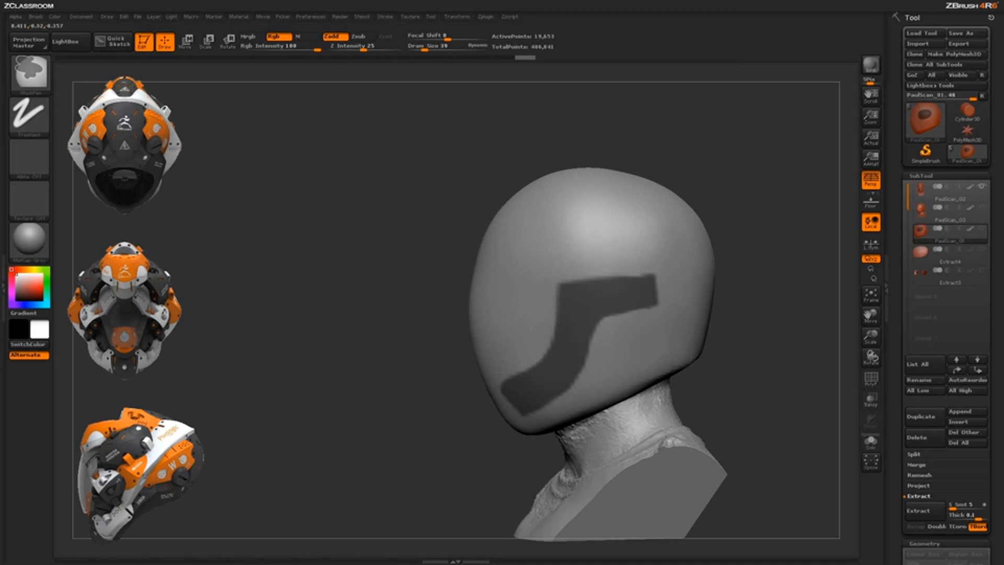
{"action": "left_click_drag", "start_coordinate": [515, 364], "coordinate": [499, 374], "text": "ctrl+alt"}
{"action": "left_click_drag", "start_coordinate": [794, 337], "coordinate": [853, 318]}
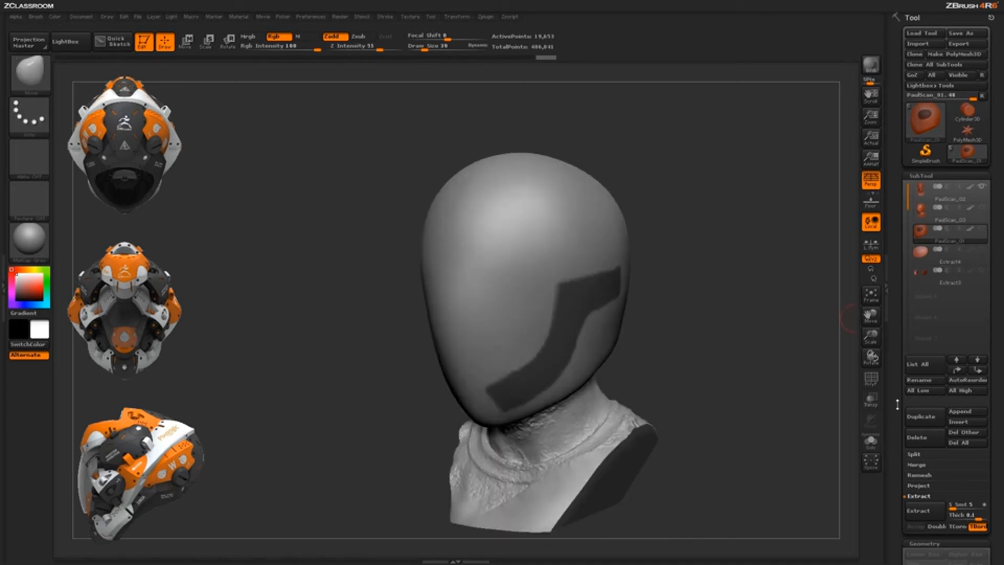
- Extract the masked jaw strap with a thickness of 0.05 and accept it as a new subtool
{"action": "left_click_drag", "start_coordinate": [894, 408], "coordinate": [894, 323]}
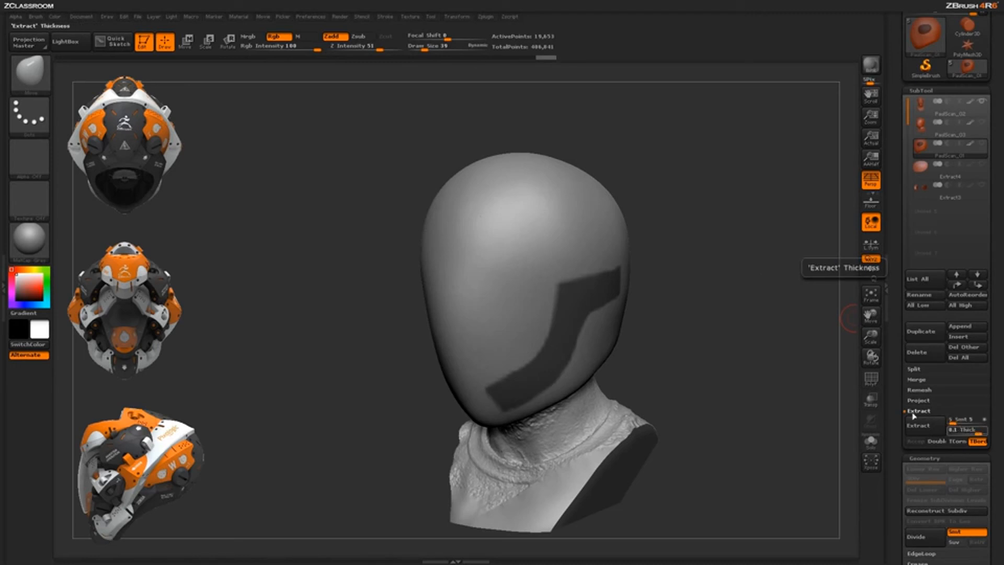
{"action": "left_click", "coordinate": [966, 430]}
{"action": "type", "text": "0.008"}
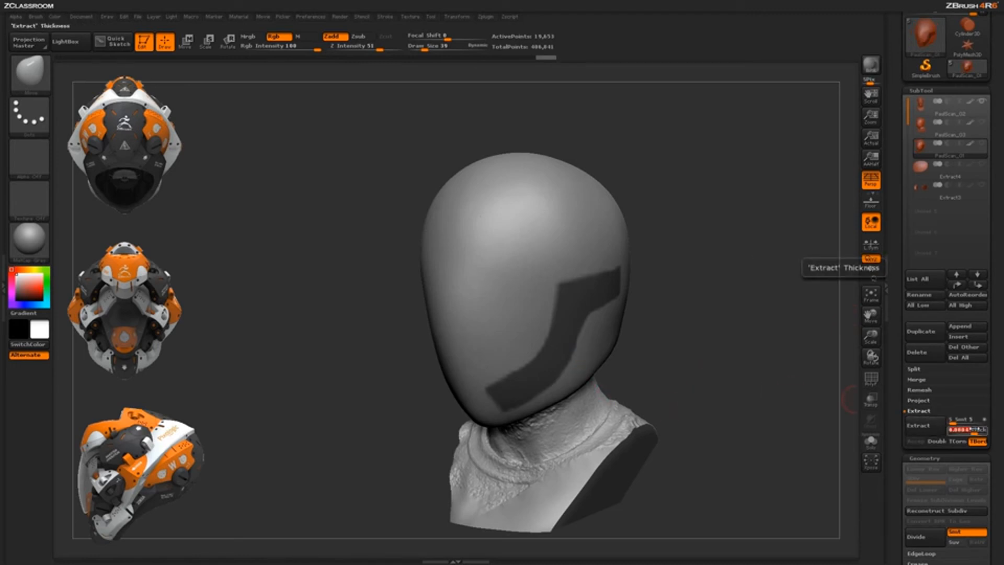
{"action": "key", "text": "Return"}
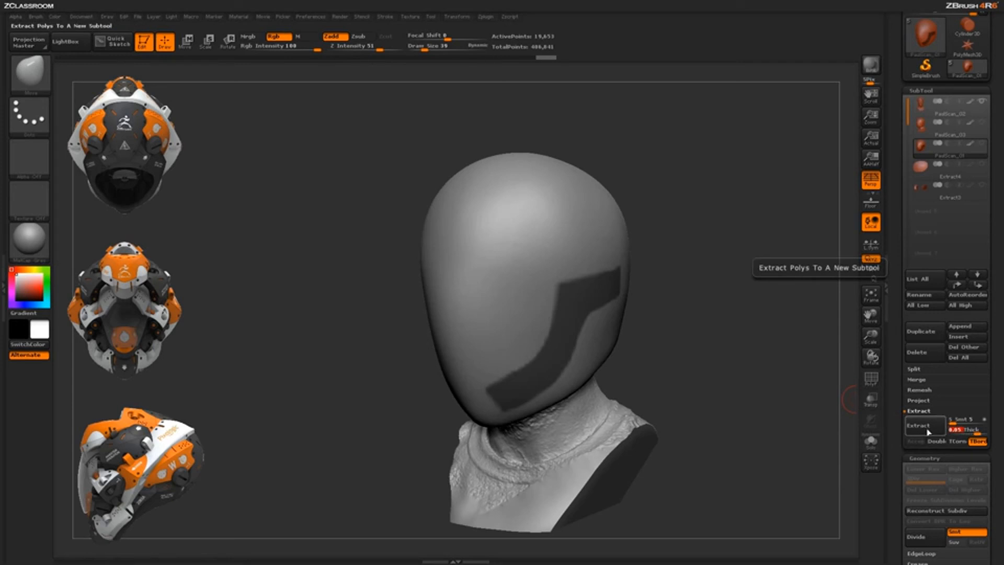
{"action": "left_click", "coordinate": [918, 425]}
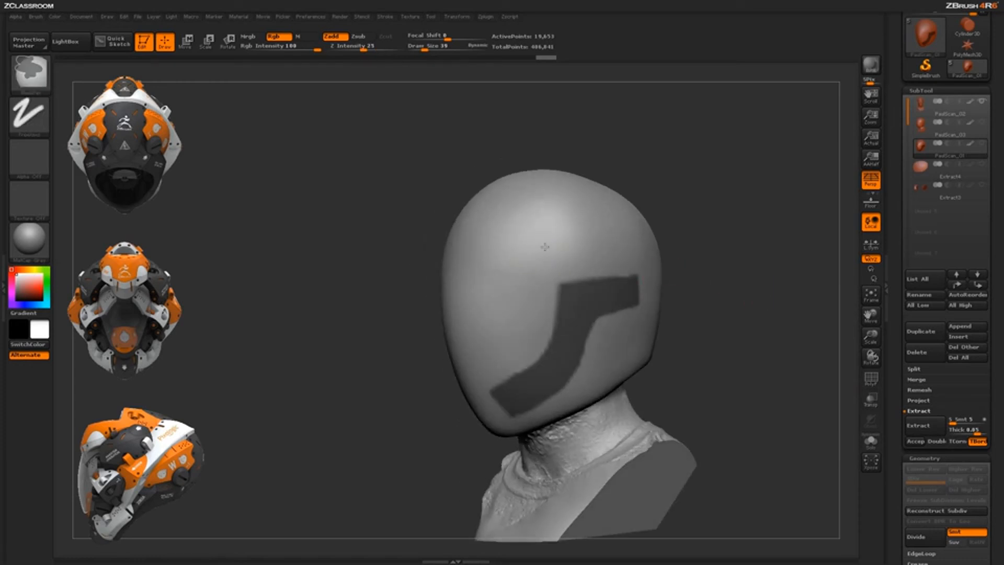
{"action": "key", "text": "b"}
{"action": "key", "text": "m"}
{"action": "key", "text": "v"}
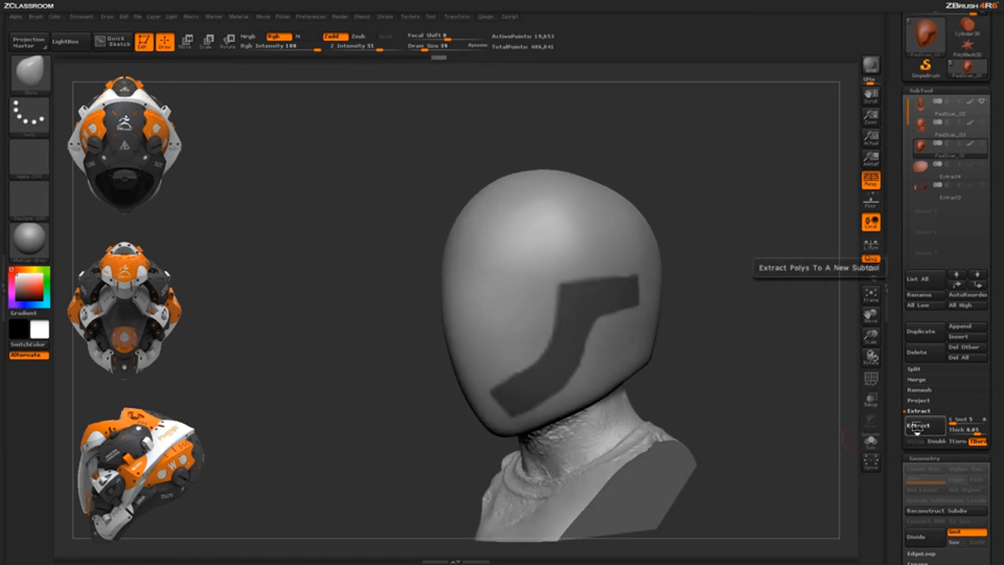
{"action": "left_click", "coordinate": [919, 425]}
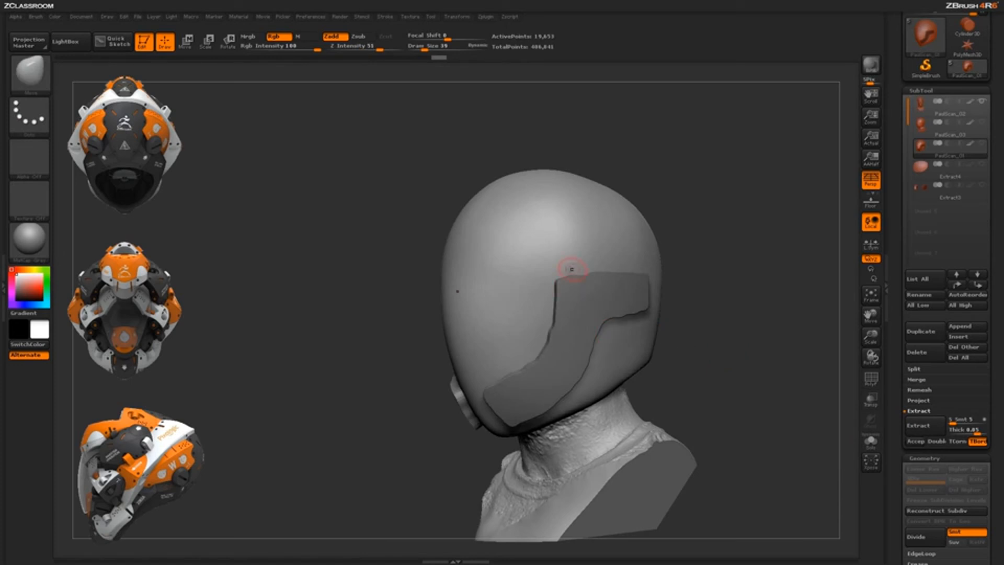
{"action": "left_click", "coordinate": [914, 443]}
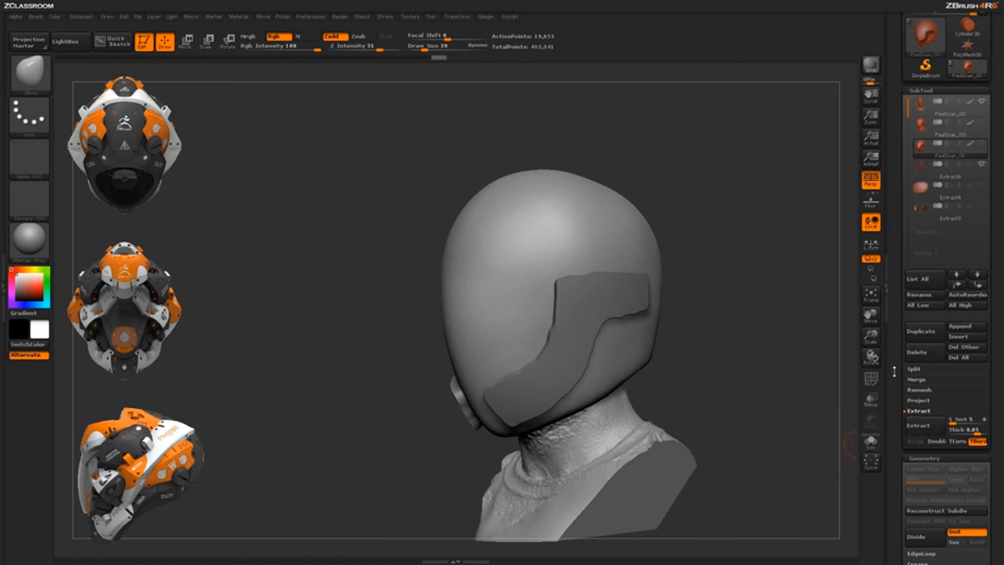
- Select the new jaw panel subtool, show the oval side panels again and clear the jaw panels' mask
{"action": "left_click", "coordinate": [979, 177]}
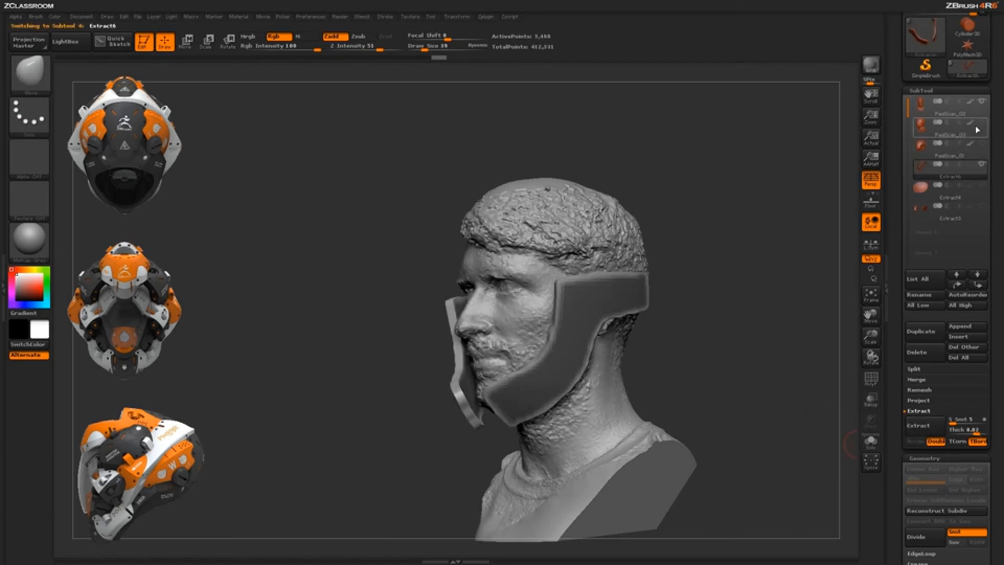
{"action": "left_click", "coordinate": [981, 185]}
{"action": "left_click_drag", "start_coordinate": [803, 256], "coordinate": [777, 347]}
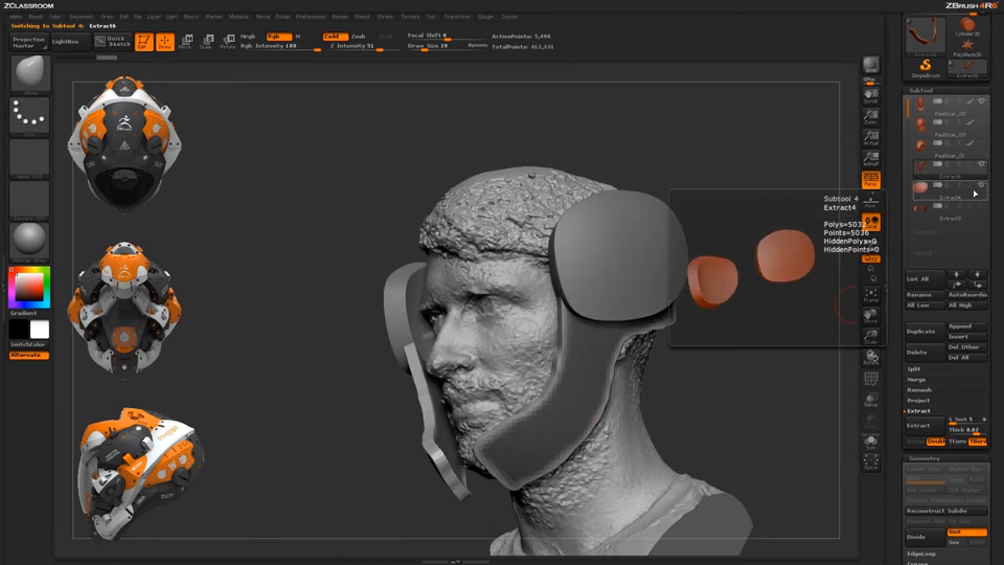
{"action": "left_click_drag", "start_coordinate": [746, 405], "coordinate": [853, 400]}
- Smooth the jaw panels' outlines with Polish By Groups
{"action": "left_click_drag", "start_coordinate": [764, 389], "coordinate": [727, 391]}
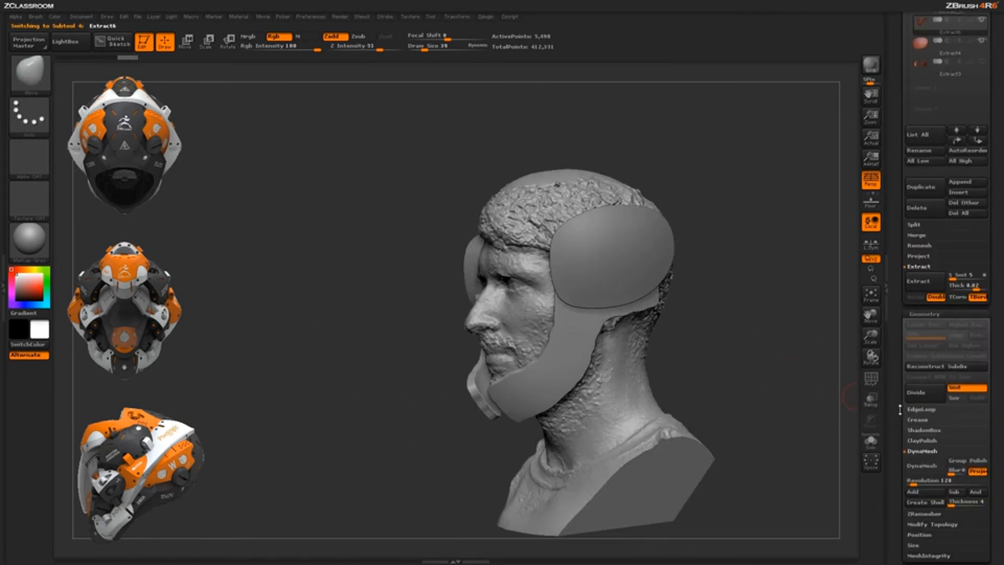
{"action": "left_click_drag", "start_coordinate": [899, 410], "coordinate": [885, 293]}
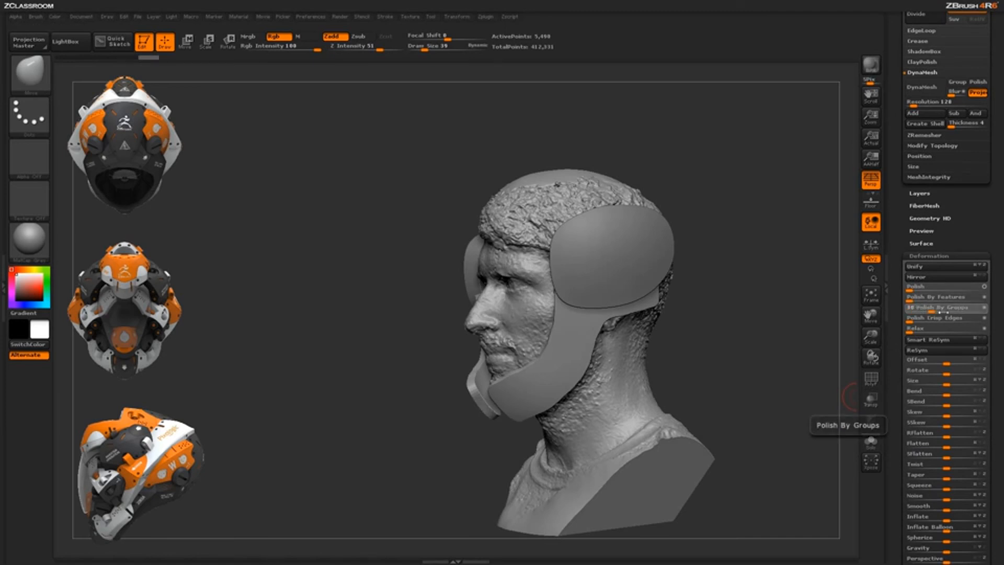
{"action": "left_click_drag", "start_coordinate": [824, 343], "coordinate": [601, 342]}
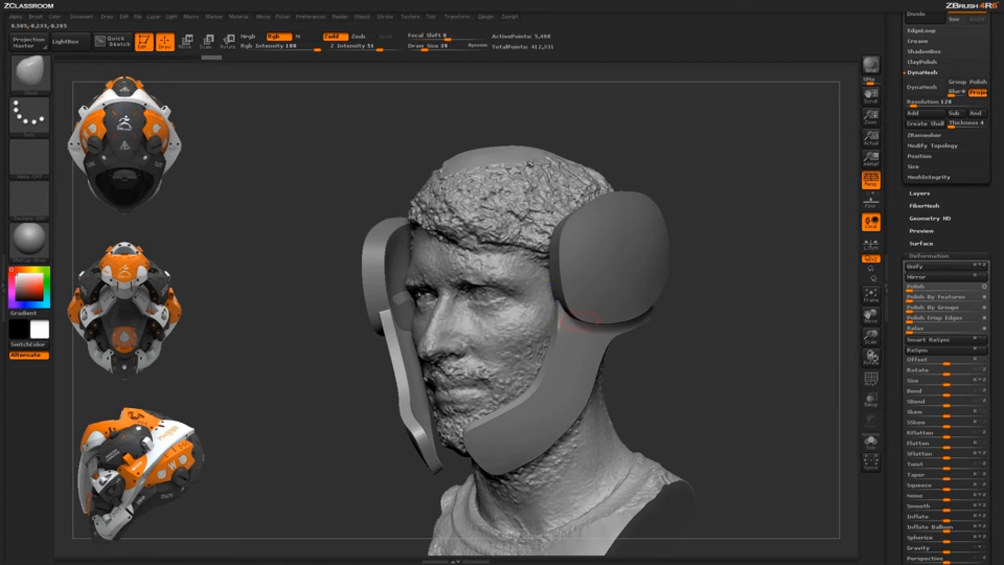
- Reshape the jaw panels with a large Move brush, adjusting their curve around the cheeks and chin from several views
{"action": "key", "text": "b"}
{"action": "key", "text": "m"}
{"action": "key", "text": "v"}
{"action": "left_click_drag", "start_coordinate": [758, 329], "coordinate": [555, 155]}
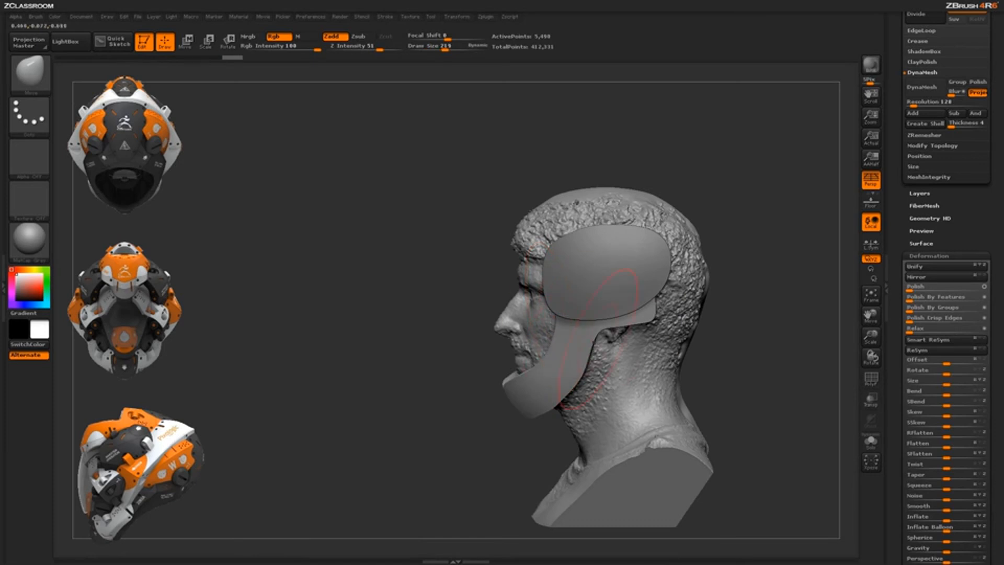
{"action": "left_click_drag", "start_coordinate": [758, 314], "coordinate": [636, 317]}
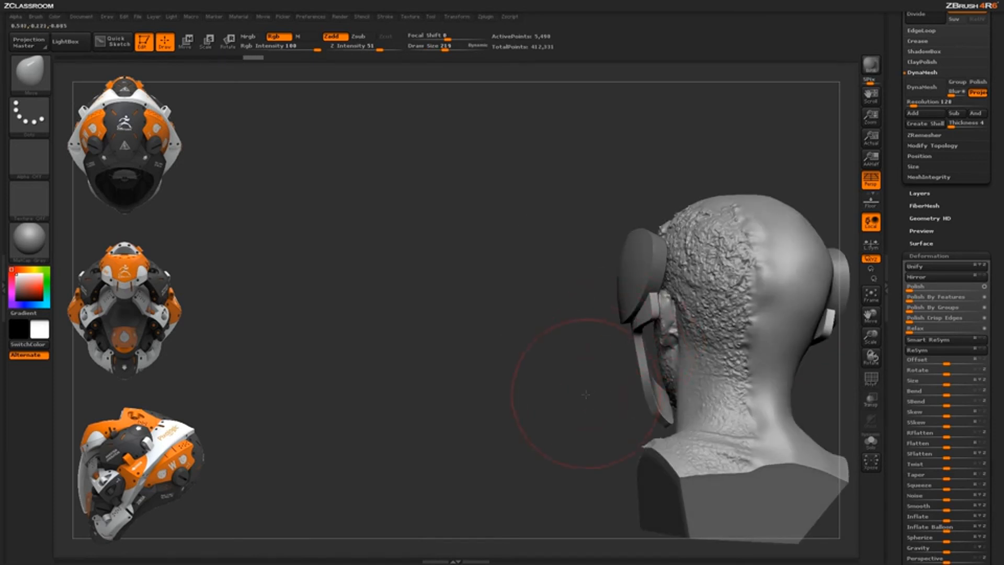
{"action": "left_click_drag", "start_coordinate": [585, 394], "coordinate": [662, 390]}
{"action": "left_click_drag", "start_coordinate": [693, 340], "coordinate": [758, 342]}
{"action": "left_click_drag", "start_coordinate": [609, 424], "coordinate": [620, 422]}
{"action": "left_click_drag", "start_coordinate": [724, 377], "coordinate": [500, 423]}
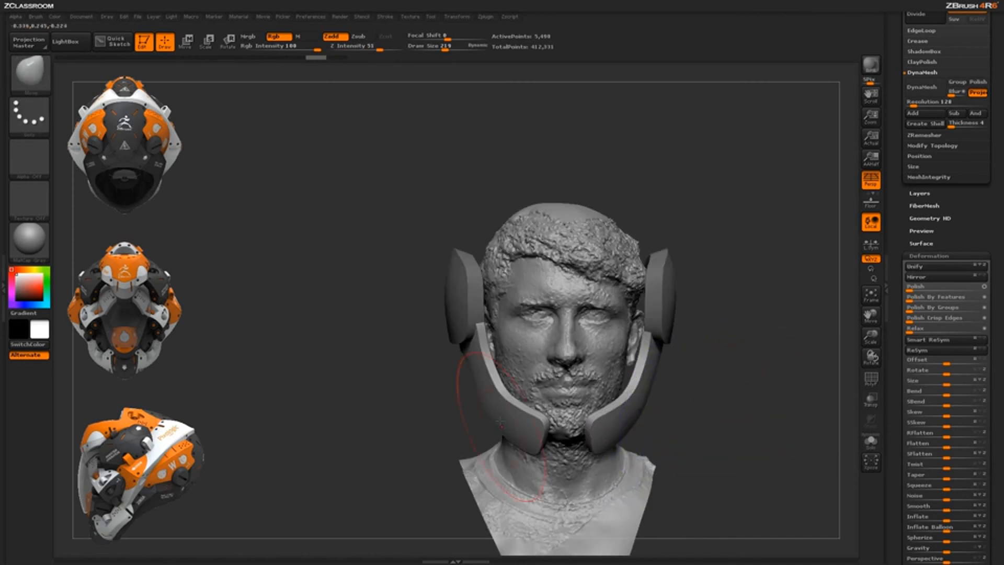
{"action": "left_click_drag", "start_coordinate": [462, 370], "coordinate": [457, 348]}
{"action": "left_click_drag", "start_coordinate": [753, 335], "coordinate": [229, 291]}
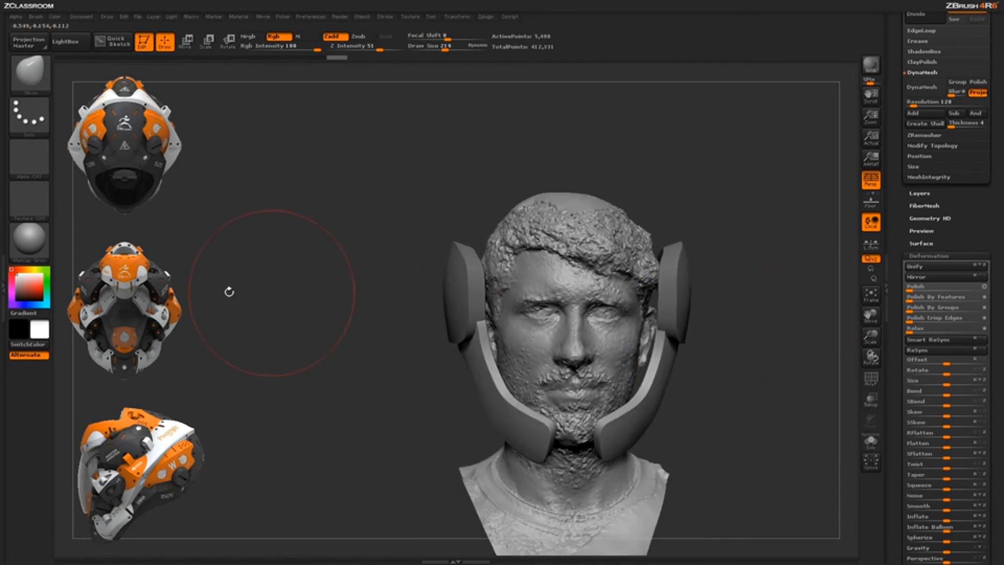
{"action": "mouse_move", "coordinate": [749, 386]}
{"action": "left_mouse_down"}
{"action": "mouse_move", "coordinate": [731, 388]}
{"action": "mouse_move", "coordinate": [768, 382]}
{"action": "mouse_move", "coordinate": [753, 379]}
{"action": "left_mouse_up"}
- Select the helmet shell and paint a symmetrical mask on its forehead with a smaller brush, trimming the lower edge
{"action": "left_click_drag", "start_coordinate": [896, 233], "coordinate": [897, 341]}
{"action": "left_click", "coordinate": [943, 223]}
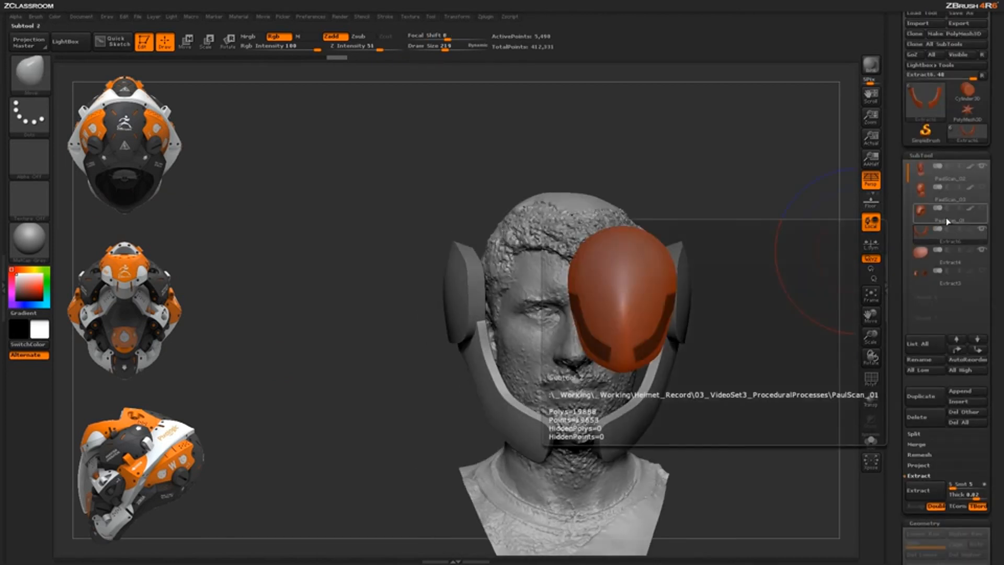
{"action": "left_click_drag", "start_coordinate": [766, 332], "coordinate": [511, 256]}
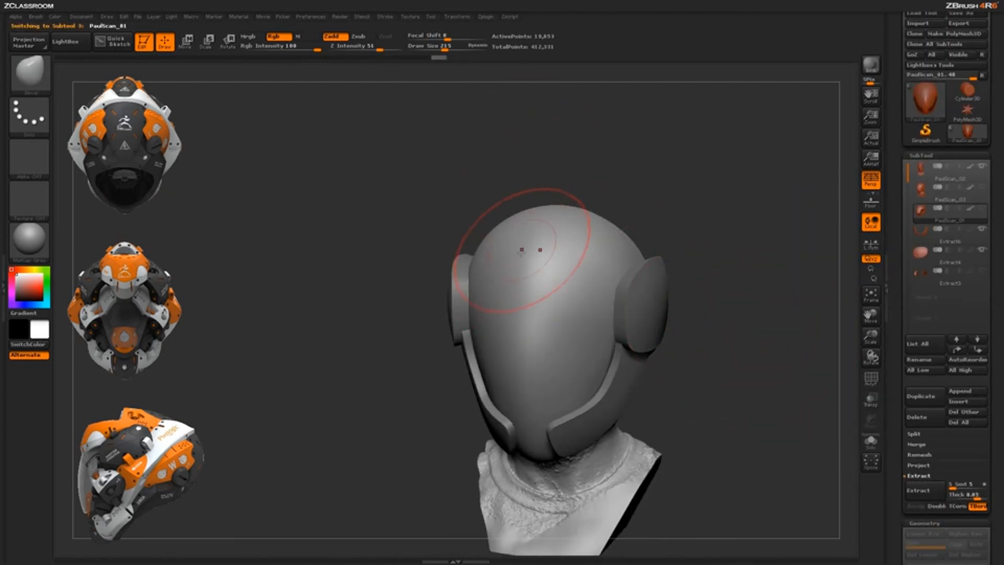
{"action": "key", "text": "["}
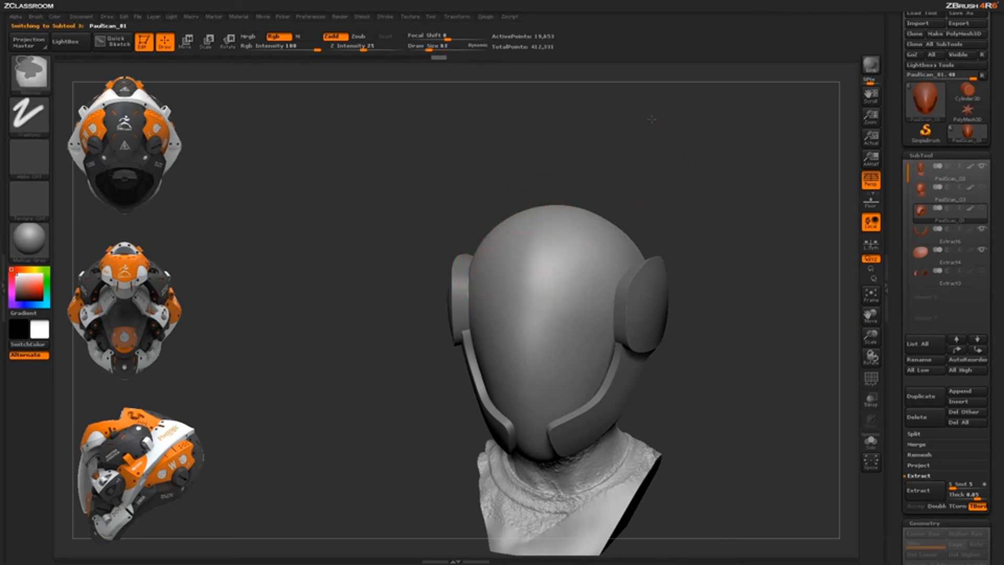
{"action": "left_click_drag", "start_coordinate": [726, 215], "coordinate": [685, 222], "text": "shift"}
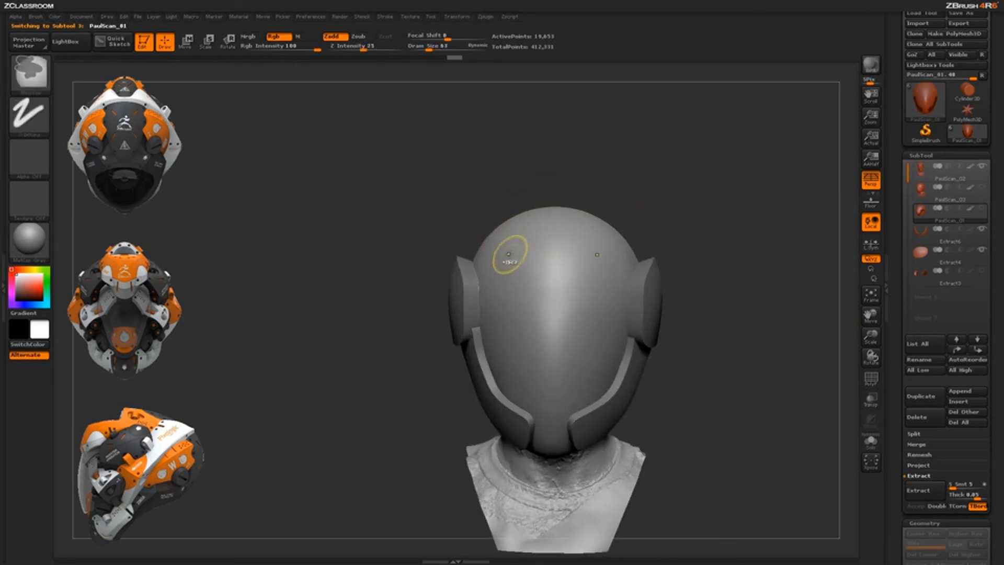
{"action": "mouse_move", "coordinate": [508, 254]}
{"action": "left_mouse_down", "text": "ctrl"}
{"action": "mouse_move", "coordinate": [526, 290]}
{"action": "mouse_move", "coordinate": [529, 260]}
{"action": "left_mouse_up", "text": "ctrl"}
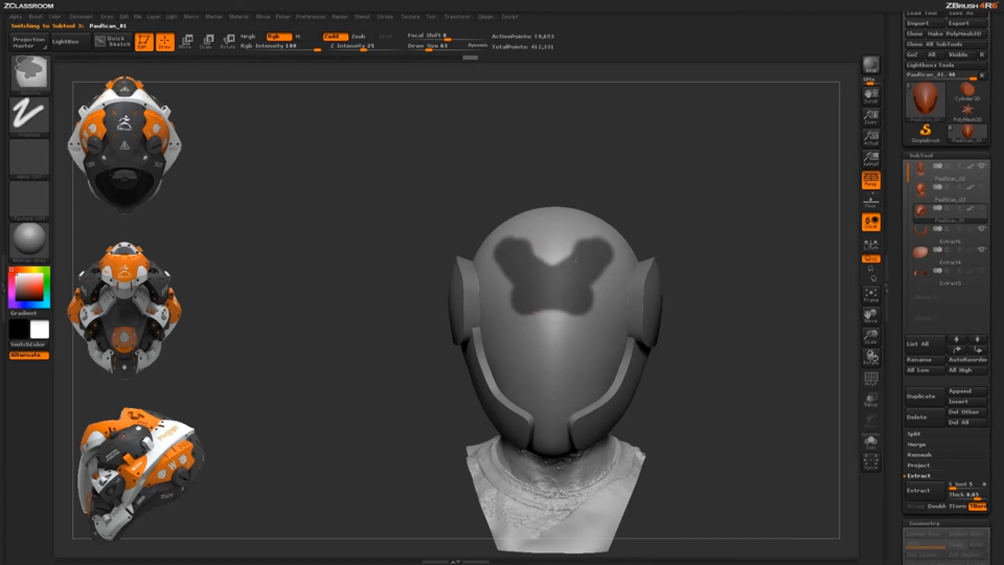
{"action": "left_click_drag", "start_coordinate": [514, 301], "coordinate": [549, 324], "text": "ctrl+alt"}
{"action": "mouse_move", "coordinate": [554, 156]}
{"action": "left_mouse_down"}
{"action": "mouse_move", "coordinate": [614, 92]}
{"action": "mouse_move", "coordinate": [602, 163]}
{"action": "left_mouse_up"}
{"action": "mouse_move", "coordinate": [487, 267]}
{"action": "left_mouse_down", "text": "ctrl"}
{"action": "mouse_move", "coordinate": [522, 286]}
{"action": "mouse_move", "coordinate": [556, 287]}
{"action": "left_mouse_up", "text": "ctrl"}
{"action": "left_click_drag", "start_coordinate": [494, 328], "coordinate": [573, 304], "text": "ctrl+alt"}
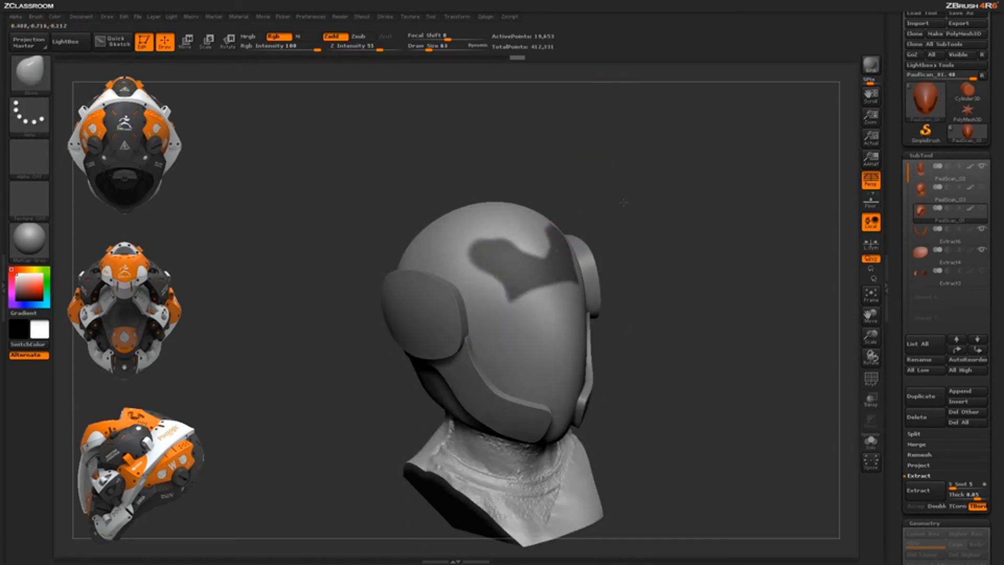
- Extend the forehead mask over the crown and down the back of the helmet shell
{"action": "left_click_drag", "start_coordinate": [622, 202], "coordinate": [613, 251]}
{"action": "mouse_move", "coordinate": [492, 268]}
{"action": "left_mouse_down", "text": "ctrl"}
{"action": "mouse_move", "coordinate": [473, 247]}
{"action": "mouse_move", "coordinate": [389, 223]}
{"action": "left_mouse_up", "text": "ctrl"}
{"action": "left_click_drag", "start_coordinate": [393, 151], "coordinate": [424, 225]}
{"action": "mouse_move", "coordinate": [410, 285]}
{"action": "left_mouse_down", "text": "ctrl"}
{"action": "mouse_move", "coordinate": [386, 278]}
{"action": "mouse_move", "coordinate": [435, 256]}
{"action": "left_mouse_up", "text": "ctrl"}
{"action": "left_click_drag", "start_coordinate": [501, 169], "coordinate": [492, 219]}
{"action": "mouse_move", "coordinate": [444, 246]}
{"action": "left_mouse_down", "text": "ctrl"}
{"action": "mouse_move", "coordinate": [451, 276]}
{"action": "mouse_move", "coordinate": [491, 298]}
{"action": "mouse_move", "coordinate": [529, 220]}
{"action": "left_mouse_up", "text": "ctrl"}
{"action": "left_click_drag", "start_coordinate": [646, 188], "coordinate": [609, 175]}
{"action": "mouse_move", "coordinate": [494, 246]}
{"action": "left_mouse_down", "text": "ctrl"}
{"action": "mouse_move", "coordinate": [585, 289]}
{"action": "mouse_move", "coordinate": [611, 288]}
{"action": "left_mouse_up", "text": "ctrl"}
- Refine the crown mask on the helmet shell, trimming its edges toward the back and above the ear panels
{"action": "mouse_move", "coordinate": [649, 227]}
{"action": "left_mouse_down"}
{"action": "mouse_move", "coordinate": [643, 194]}
{"action": "mouse_move", "coordinate": [630, 218]}
{"action": "mouse_move", "coordinate": [651, 257]}
{"action": "mouse_move", "coordinate": [620, 314]}
{"action": "left_mouse_up"}
{"action": "left_click", "coordinate": [620, 347], "text": "ctrl+alt"}
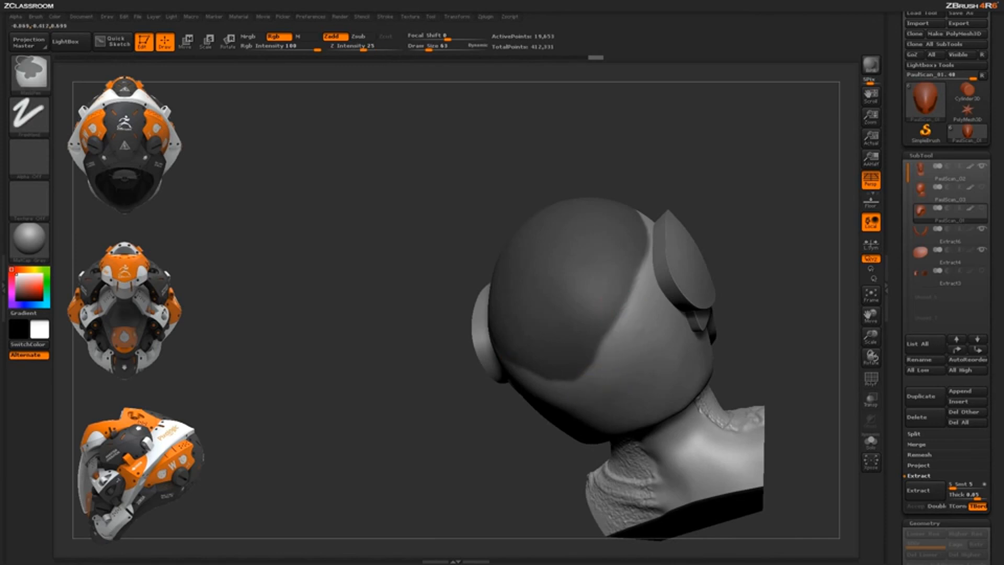
{"action": "left_click_drag", "start_coordinate": [603, 380], "coordinate": [625, 325], "text": "ctrl+alt"}
{"action": "left_click_drag", "start_coordinate": [723, 157], "coordinate": [611, 325]}
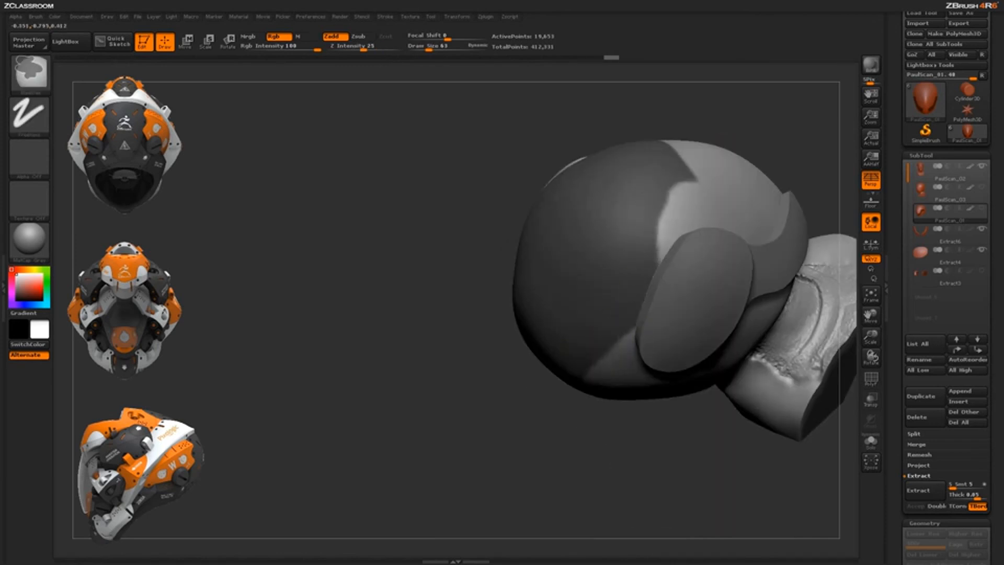
{"action": "left_click_drag", "start_coordinate": [767, 136], "coordinate": [719, 236]}
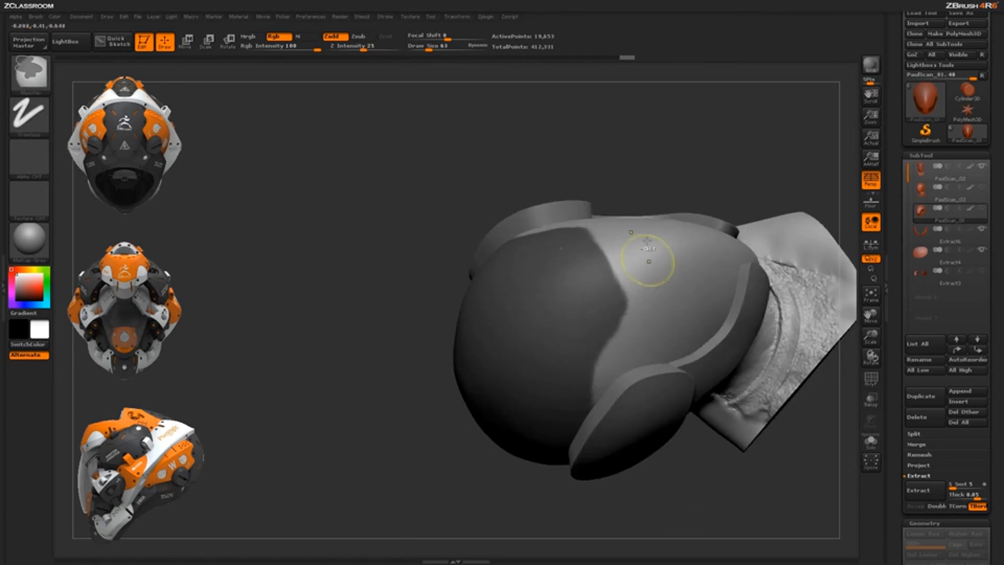
{"action": "mouse_move", "coordinate": [727, 193]}
{"action": "left_mouse_down", "text": "alt"}
{"action": "mouse_move", "coordinate": [721, 163]}
{"action": "mouse_move", "coordinate": [715, 190]}
{"action": "mouse_move", "coordinate": [647, 183]}
{"action": "left_mouse_up", "text": "alt"}
{"action": "mouse_move", "coordinate": [727, 141]}
{"action": "left_mouse_down", "text": "alt"}
{"action": "mouse_move", "coordinate": [738, 174]}
{"action": "mouse_move", "coordinate": [773, 199]}
{"action": "left_mouse_up", "text": "alt"}
- Extract the masked crown area, accept it as a new subtool and make that panel active
{"action": "left_click", "coordinate": [916, 491]}
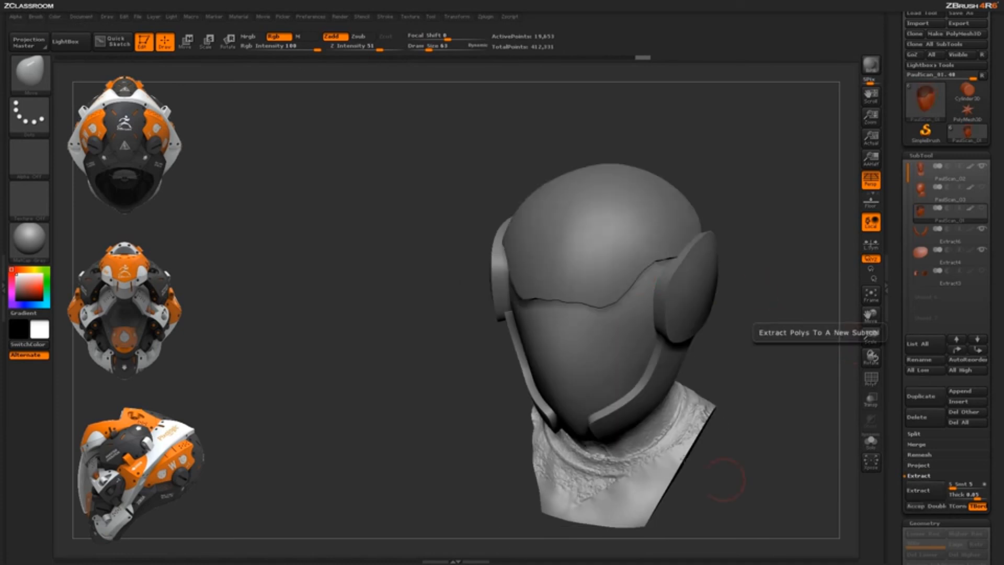
{"action": "left_click", "coordinate": [919, 508]}
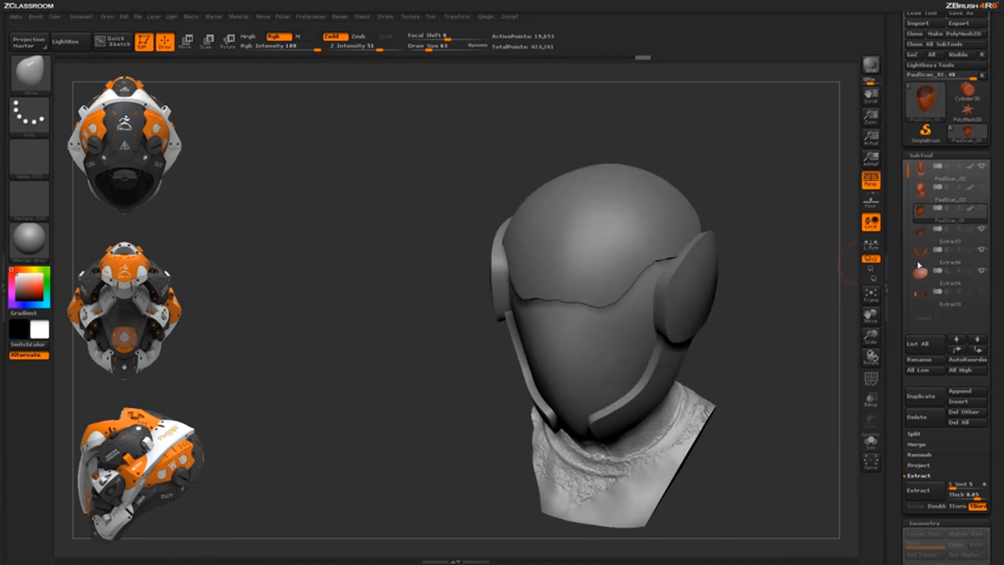
{"action": "left_click", "coordinate": [947, 242]}
- Smooth the crown panel's jagged outline with Polish By Groups
{"action": "mouse_move", "coordinate": [773, 361]}
{"action": "left_mouse_down"}
{"action": "mouse_move", "coordinate": [795, 329]}
{"action": "mouse_move", "coordinate": [728, 233]}
{"action": "left_mouse_up"}
{"action": "key", "text": "ctrl"}
{"action": "mouse_move", "coordinate": [900, 433]}
{"action": "left_mouse_down"}
{"action": "mouse_move", "coordinate": [890, 292]}
{"action": "mouse_move", "coordinate": [892, 309]}
{"action": "left_mouse_up"}
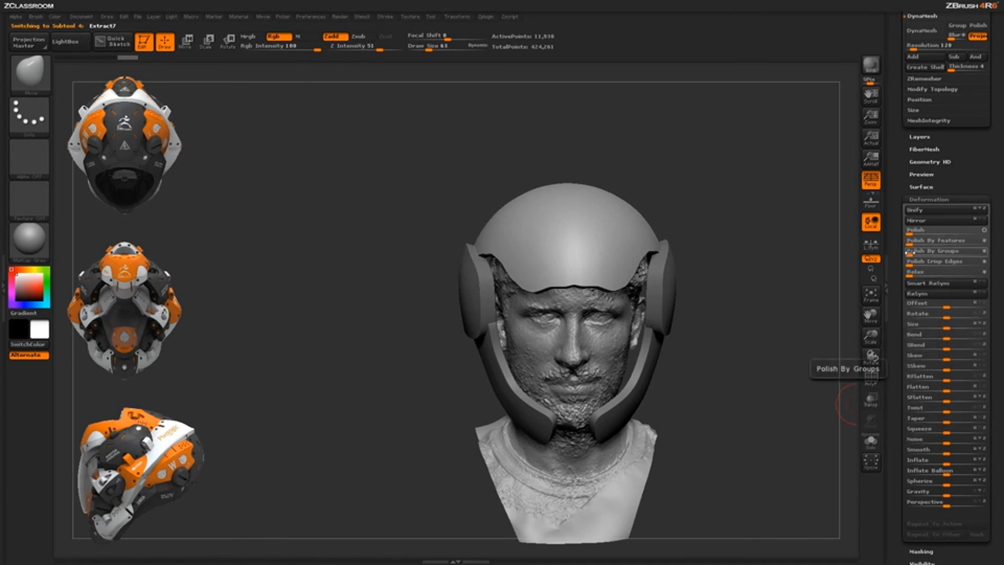
{"action": "left_click_drag", "start_coordinate": [908, 252], "coordinate": [912, 258]}
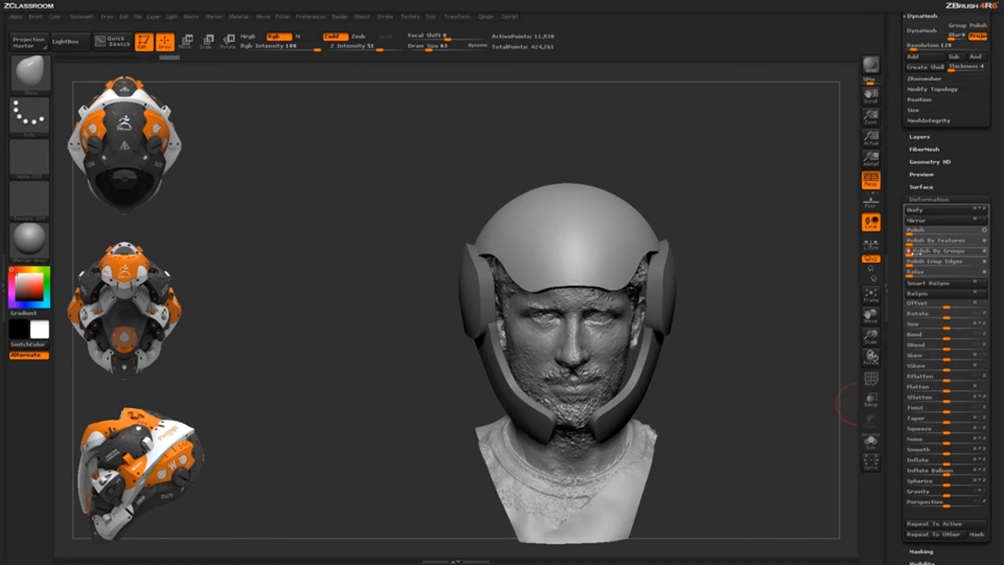
- Reshape the crown panel's forehead area with the Move brush, enlarging the draw size to 267
{"action": "mouse_move", "coordinate": [776, 267]}
{"action": "left_mouse_down"}
{"action": "mouse_move", "coordinate": [769, 191]}
{"action": "mouse_move", "coordinate": [805, 216]}
{"action": "left_mouse_up"}
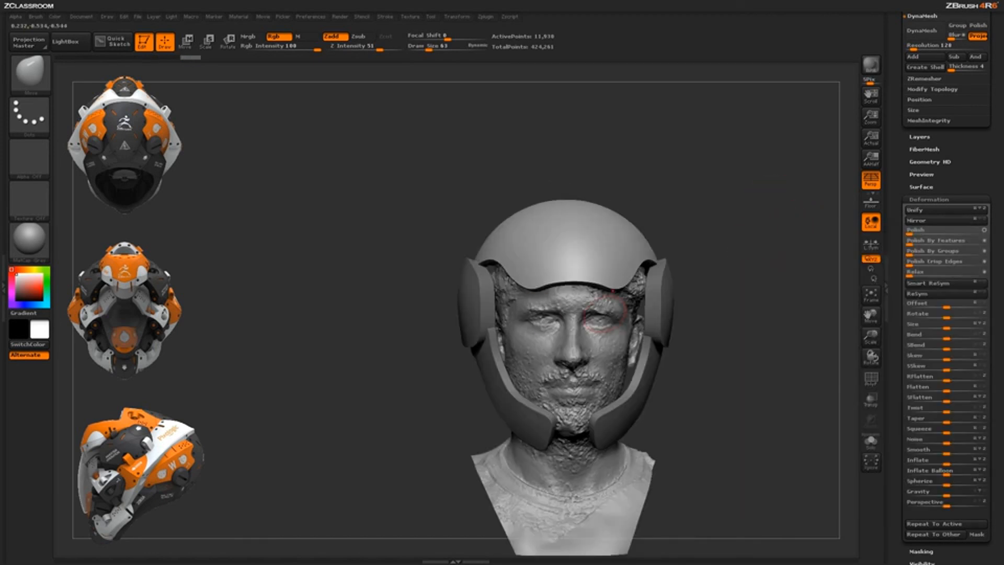
{"action": "left_click_drag", "start_coordinate": [744, 216], "coordinate": [650, 283]}
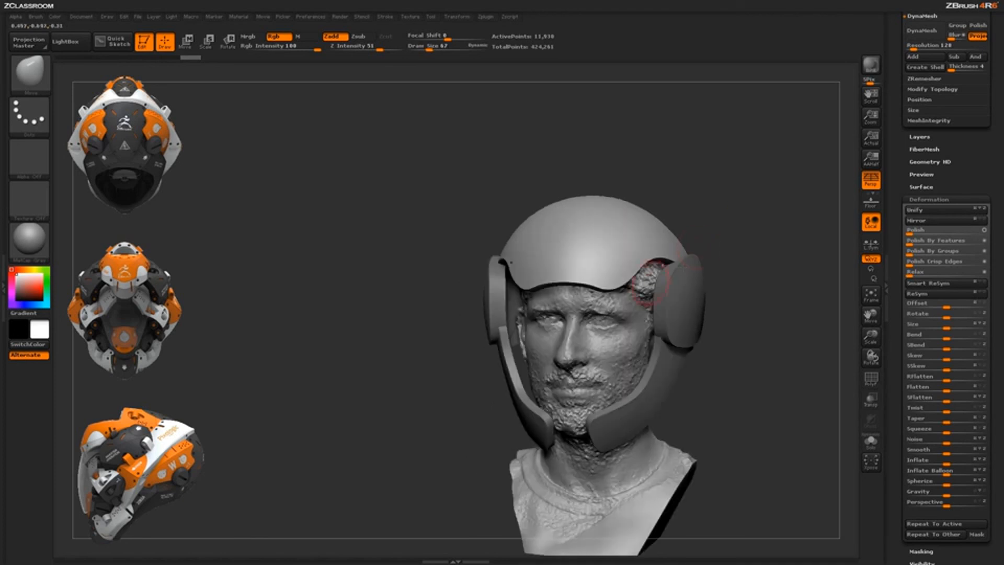
{"action": "mouse_move", "coordinate": [769, 217]}
{"action": "left_mouse_down"}
{"action": "mouse_move", "coordinate": [680, 275]}
{"action": "mouse_move", "coordinate": [665, 264]}
{"action": "left_mouse_up"}
{"action": "left_click_drag", "start_coordinate": [483, 236], "coordinate": [612, 241]}
{"action": "left_click_drag", "start_coordinate": [475, 264], "coordinate": [480, 266]}
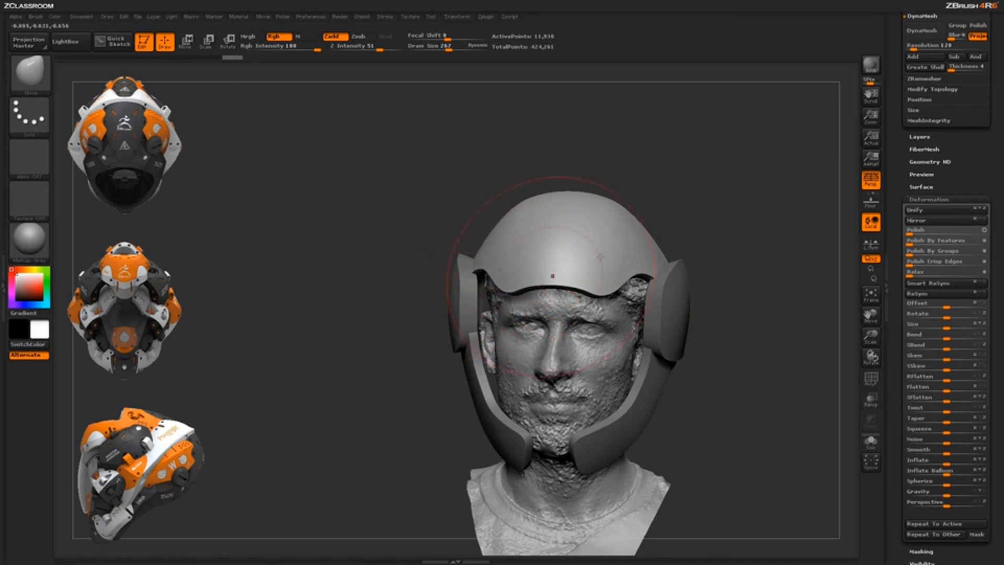
{"action": "left_click_drag", "start_coordinate": [553, 276], "coordinate": [600, 240]}
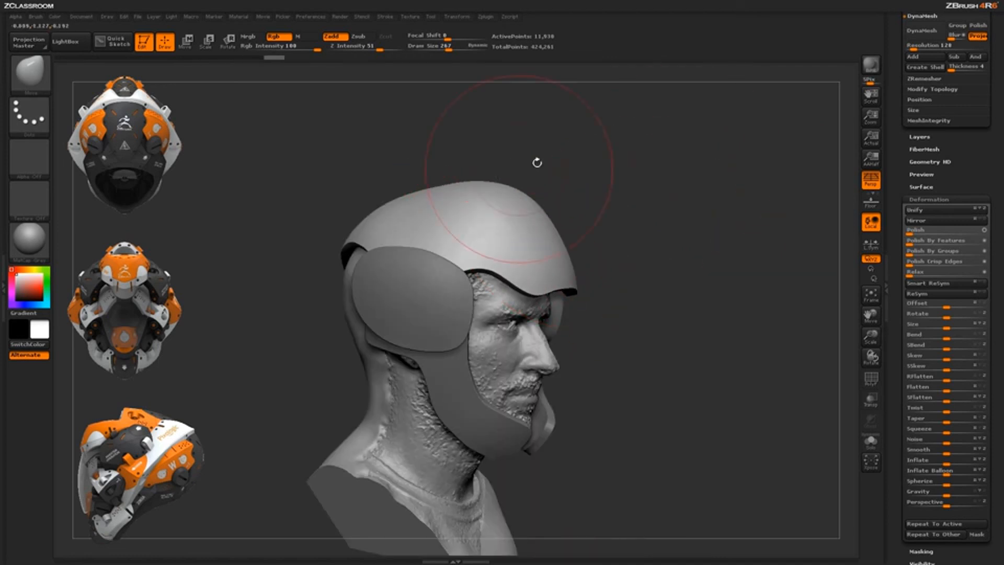
- Adjust the crown panel's profile over the top and back of the head with the Move brush from both sides
{"action": "left_click_drag", "start_coordinate": [538, 195], "coordinate": [555, 209]}
{"action": "left_click_drag", "start_coordinate": [612, 183], "coordinate": [518, 175]}
{"action": "left_click_drag", "start_coordinate": [575, 141], "coordinate": [557, 143]}
{"action": "left_click_drag", "start_coordinate": [522, 224], "coordinate": [516, 222]}
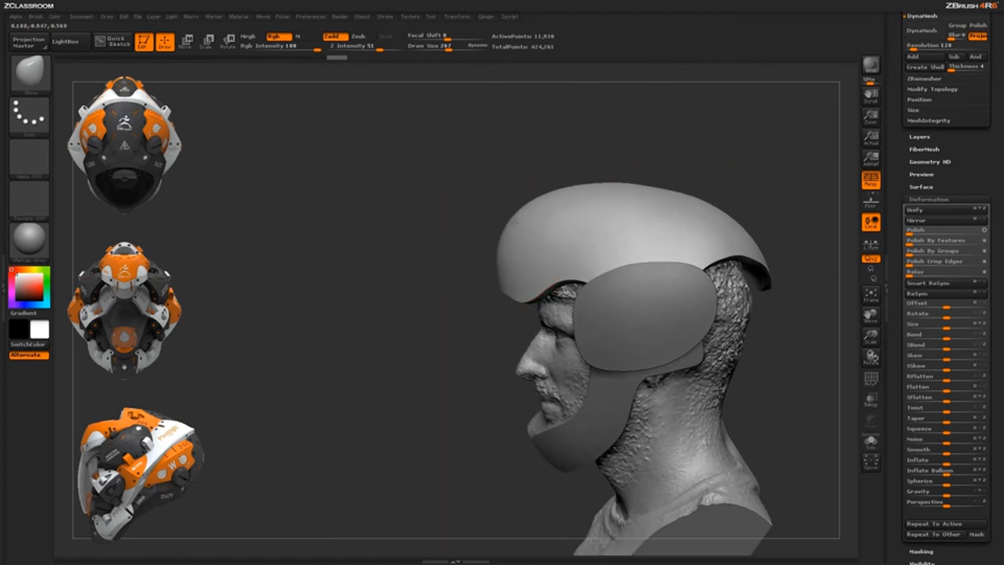
{"action": "left_click_drag", "start_coordinate": [686, 198], "coordinate": [728, 207]}
{"action": "mouse_move", "coordinate": [755, 148]}
{"action": "left_mouse_down", "text": "shift"}
{"action": "mouse_move", "coordinate": [811, 177]}
{"action": "mouse_move", "coordinate": [751, 134]}
{"action": "mouse_move", "coordinate": [701, 130]}
{"action": "left_mouse_up", "text": "shift"}
{"action": "left_click_drag", "start_coordinate": [647, 253], "coordinate": [698, 226], "text": "alt"}
- Select the round ear panels and reshape their curvature with the Move brush at draw size 267
{"action": "left_click", "coordinate": [616, 276], "text": "alt"}
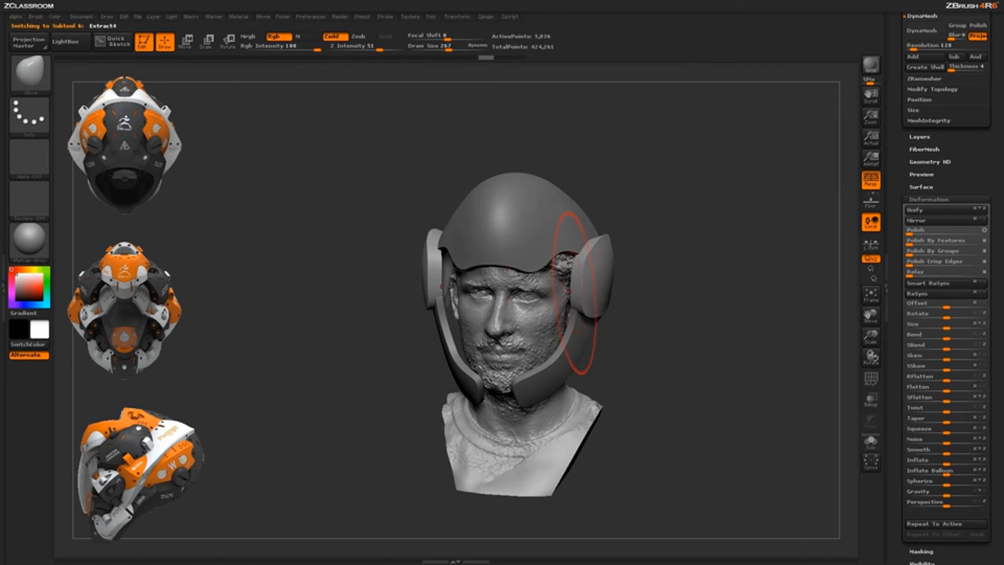
{"action": "mouse_move", "coordinate": [576, 292]}
{"action": "left_mouse_down"}
{"action": "mouse_move", "coordinate": [616, 287]}
{"action": "mouse_move", "coordinate": [603, 237]}
{"action": "mouse_move", "coordinate": [634, 292]}
{"action": "mouse_move", "coordinate": [708, 197]}
{"action": "mouse_move", "coordinate": [752, 223]}
{"action": "mouse_move", "coordinate": [698, 253]}
{"action": "mouse_move", "coordinate": [758, 253]}
{"action": "mouse_move", "coordinate": [687, 292]}
{"action": "left_mouse_up"}
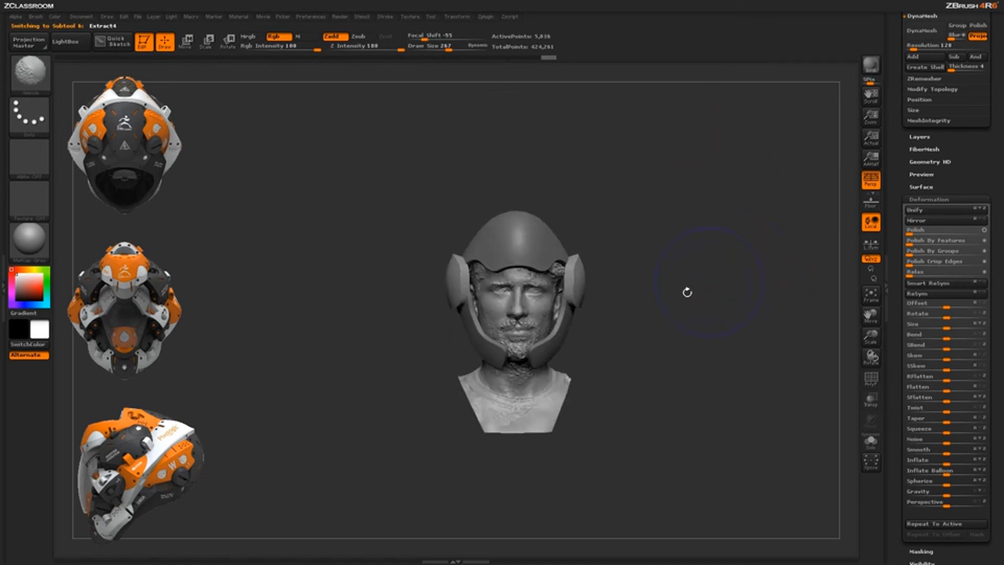
{"action": "mouse_move", "coordinate": [614, 318]}
{"action": "left_mouse_down"}
{"action": "mouse_move", "coordinate": [706, 332]}
{"action": "mouse_move", "coordinate": [729, 363]}
{"action": "mouse_move", "coordinate": [731, 340]}
{"action": "mouse_move", "coordinate": [690, 313]}
{"action": "mouse_move", "coordinate": [699, 301]}
{"action": "mouse_move", "coordinate": [625, 299]}
{"action": "left_mouse_up"}
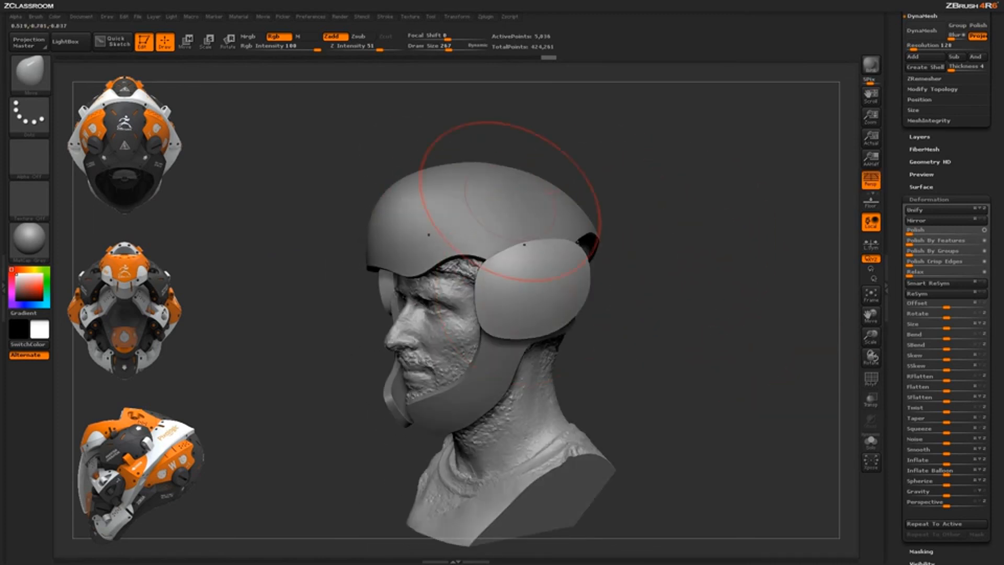
{"action": "mouse_move", "coordinate": [680, 180]}
{"action": "left_mouse_down"}
{"action": "mouse_move", "coordinate": [622, 184]}
{"action": "mouse_move", "coordinate": [698, 183]}
{"action": "left_mouse_up"}
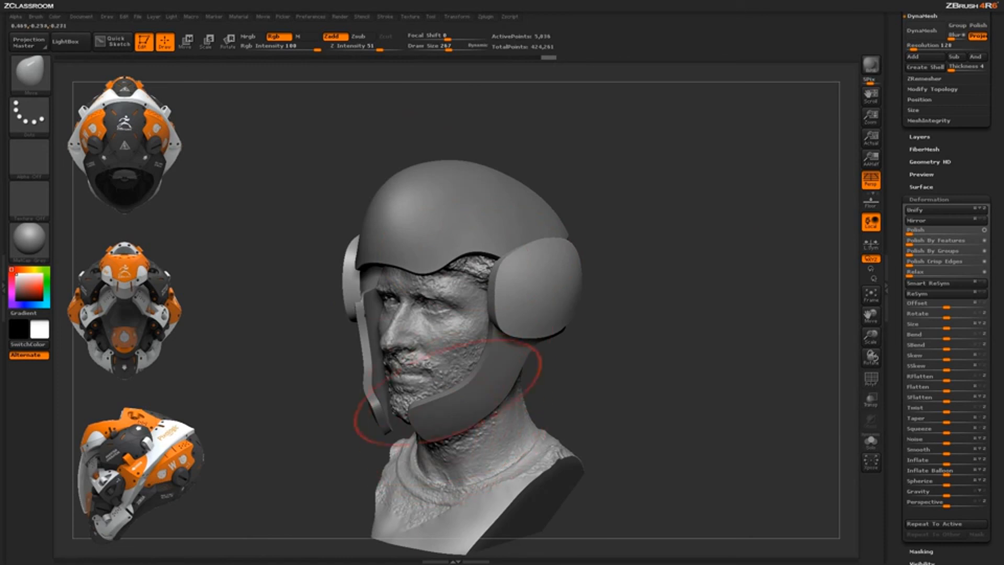
{"action": "left_click_drag", "start_coordinate": [634, 282], "coordinate": [459, 407]}
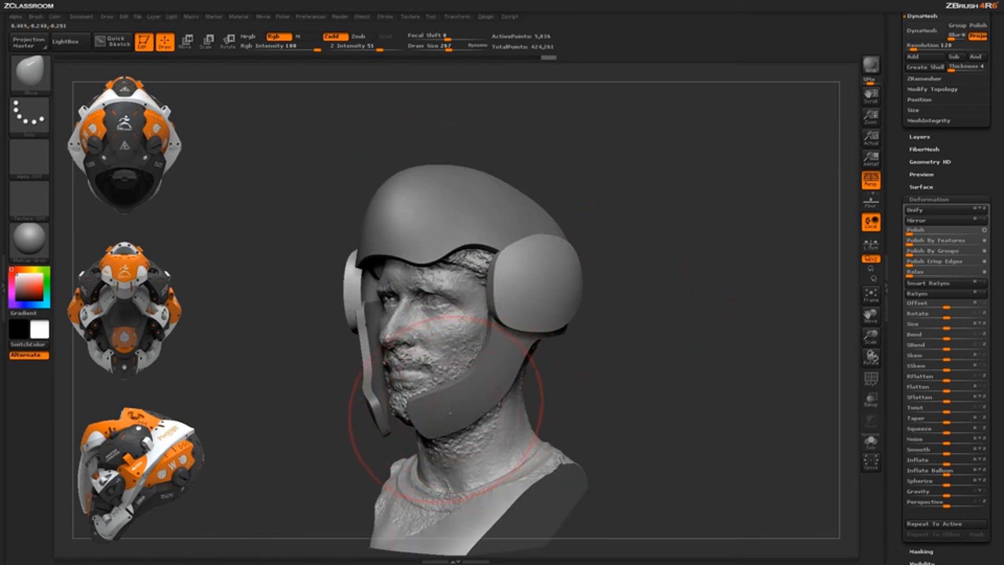
- Switch the active subtool between the jaw, crown and ear panels by picking them on the model, with the subtool list in view
{"action": "left_click", "coordinate": [438, 420], "text": "alt"}
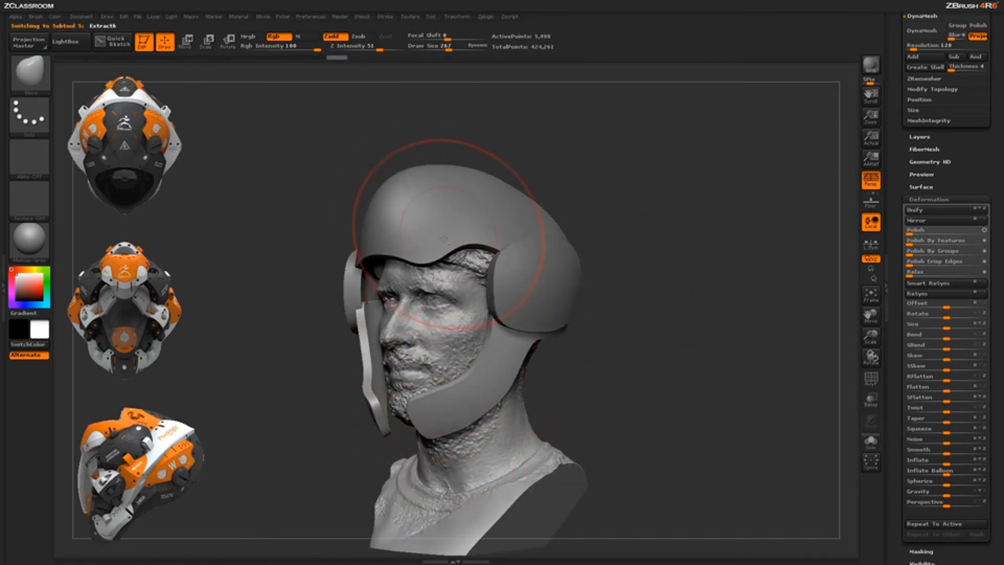
{"action": "left_click", "coordinate": [460, 228], "text": "alt"}
{"action": "left_click", "coordinate": [473, 399], "text": "alt"}
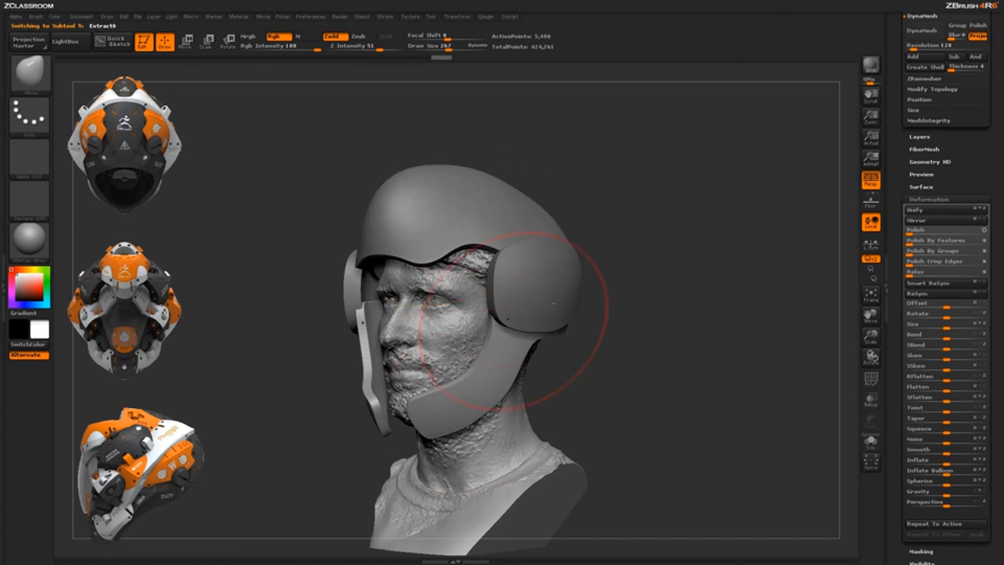
{"action": "left_click_drag", "start_coordinate": [890, 126], "coordinate": [887, 282]}
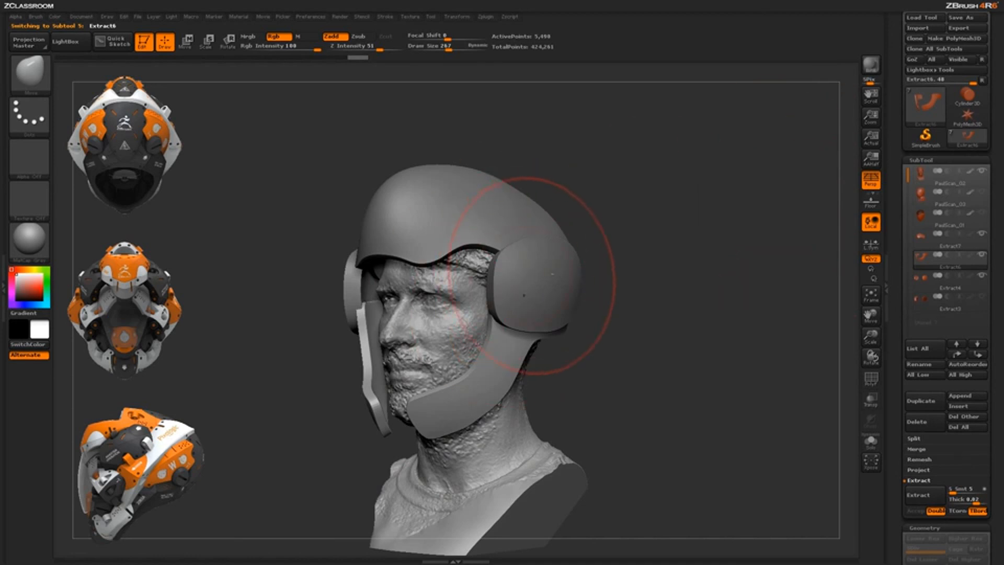
{"action": "left_click_drag", "start_coordinate": [505, 294], "coordinate": [550, 268]}
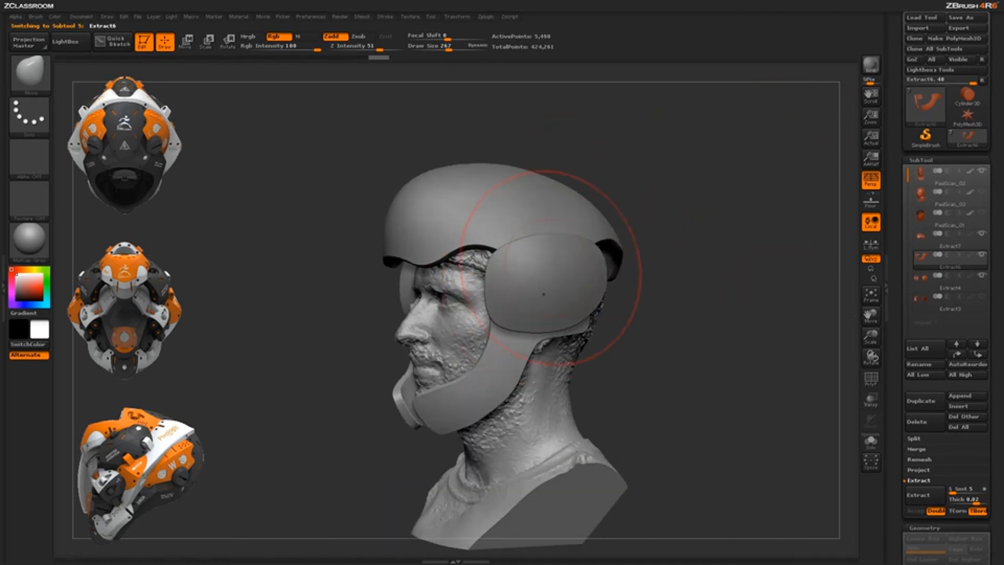
{"action": "left_click", "coordinate": [569, 286], "text": "alt"}
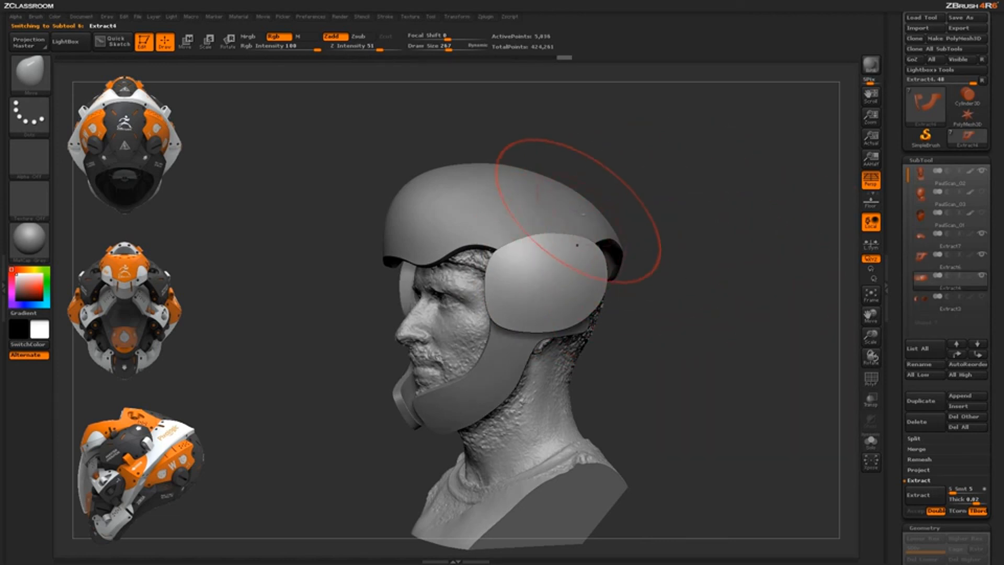
{"action": "left_click", "coordinate": [557, 176], "text": "alt"}
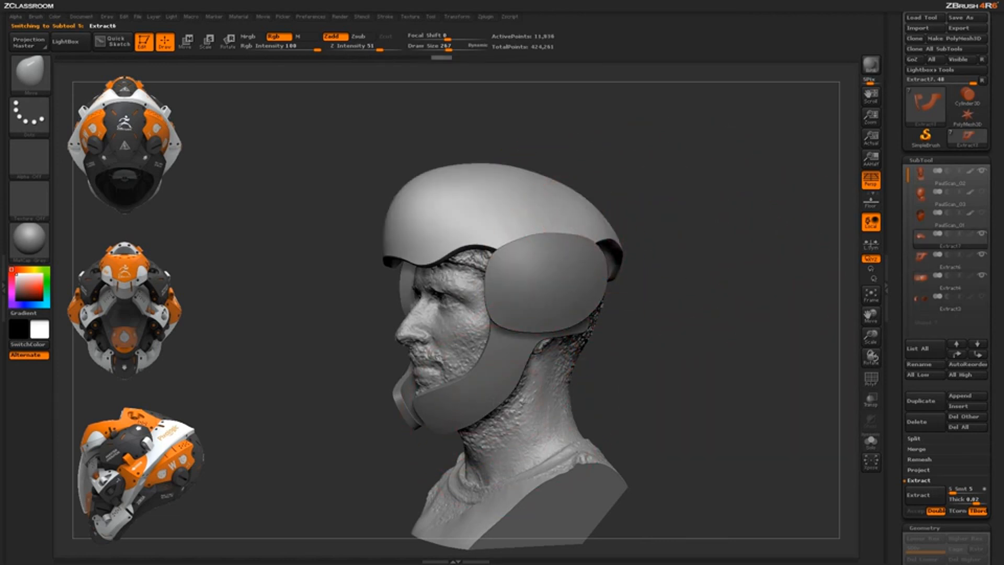
{"action": "left_click", "coordinate": [558, 416], "text": "alt"}
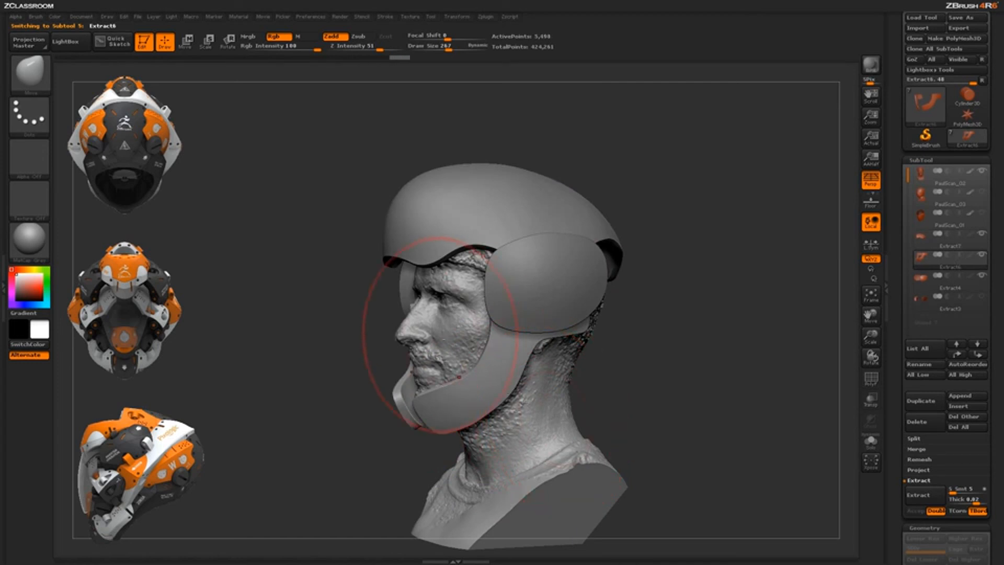
- Make the crown panel the active subtool
{"action": "left_click_drag", "start_coordinate": [670, 187], "coordinate": [617, 200], "text": "shift"}
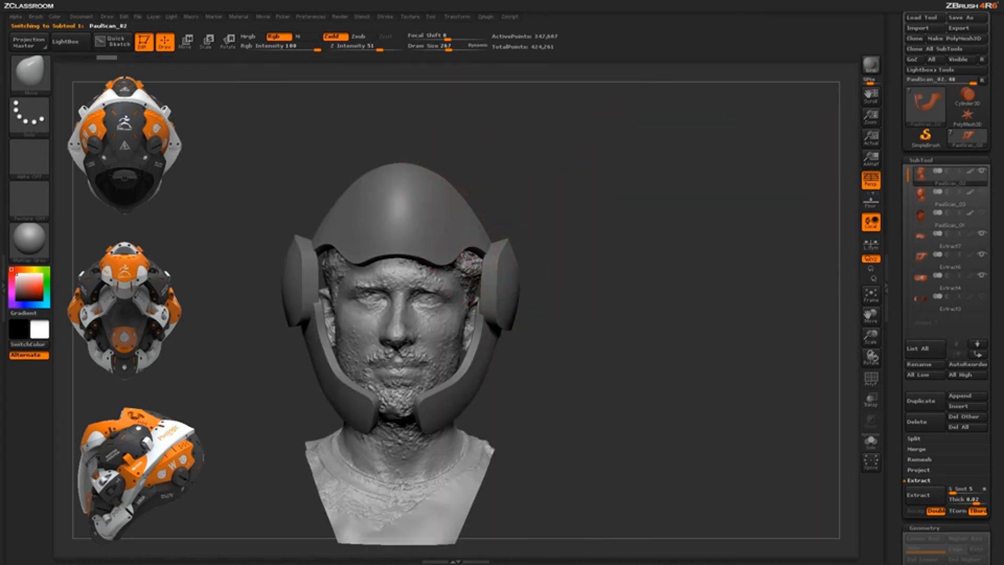
{"action": "left_click", "coordinate": [460, 222], "text": "alt"}
{"action": "mouse_move", "coordinate": [601, 309]}
{"action": "left_mouse_down"}
{"action": "mouse_move", "coordinate": [623, 314]}
{"action": "mouse_move", "coordinate": [657, 299]}
{"action": "mouse_move", "coordinate": [679, 256]}
{"action": "mouse_move", "coordinate": [676, 282]}
{"action": "mouse_move", "coordinate": [654, 264]}
{"action": "mouse_move", "coordinate": [712, 283]}
{"action": "mouse_move", "coordinate": [759, 276]}
{"action": "mouse_move", "coordinate": [695, 291]}
{"action": "mouse_move", "coordinate": [716, 255]}
{"action": "mouse_move", "coordinate": [698, 255]}
{"action": "left_mouse_up"}
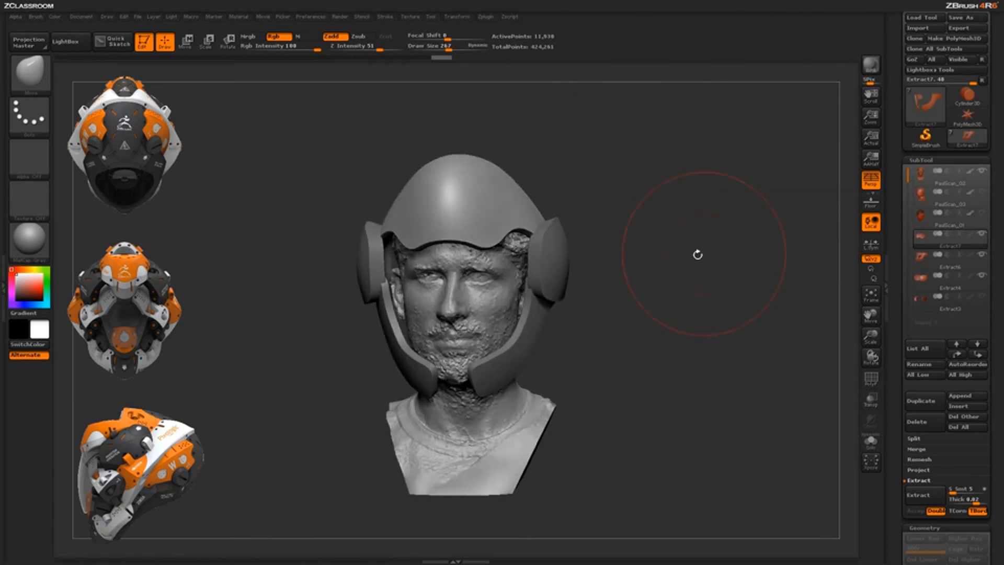